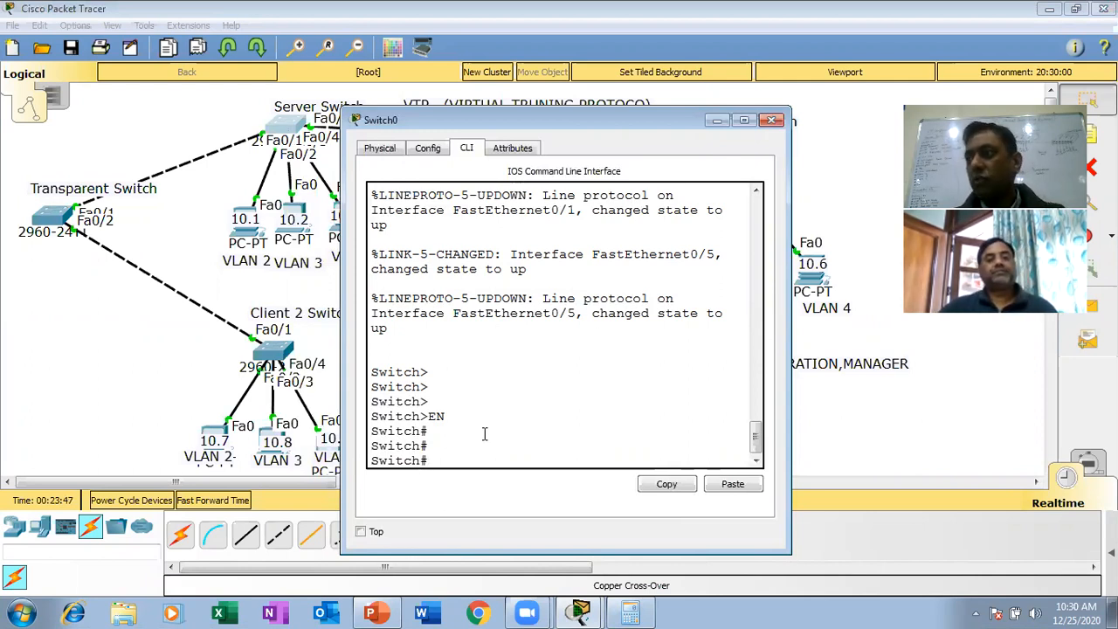
- Enter the VLAN database mode on the server switch and add VLAN 2
{"action": "type", "text": "vlan"}
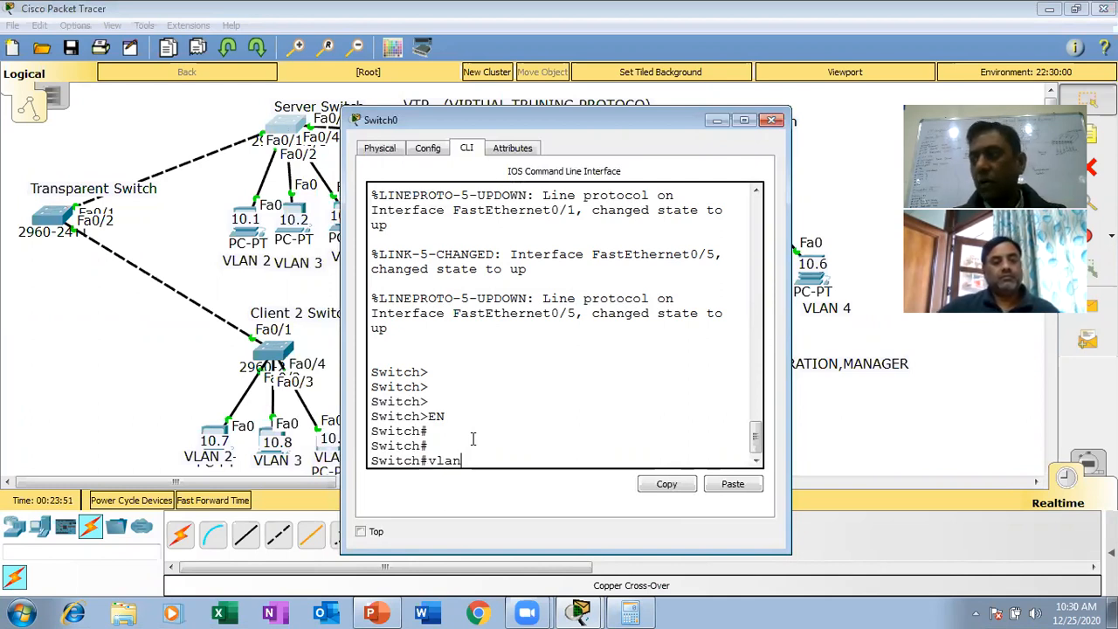
{"action": "type", "text": " data"}
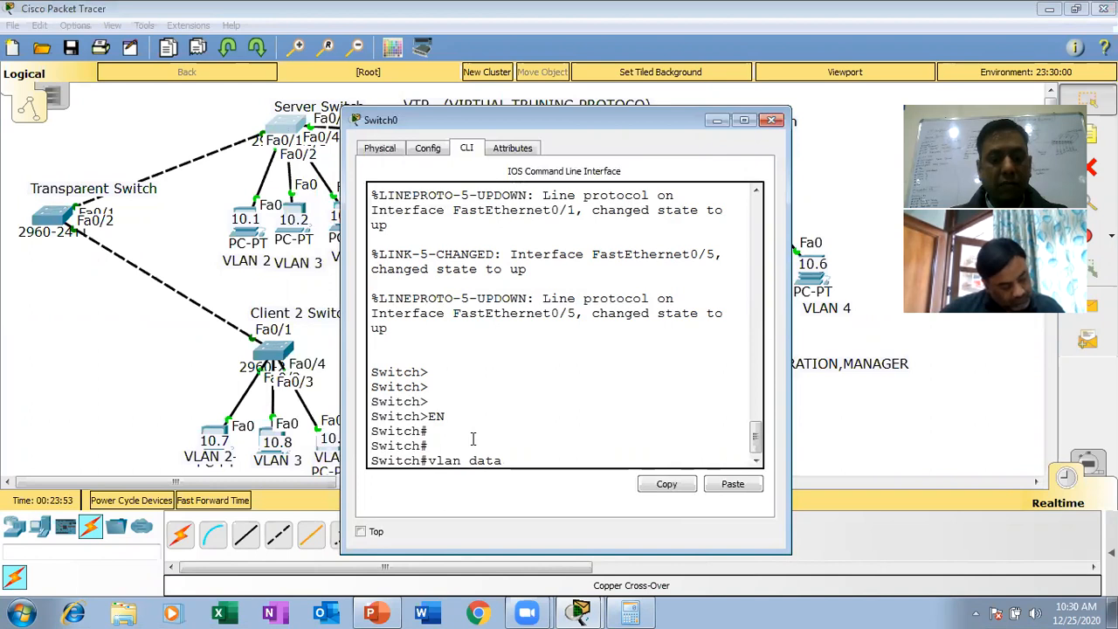
{"action": "key", "text": "Tab"}
{"action": "key", "text": "Return"}
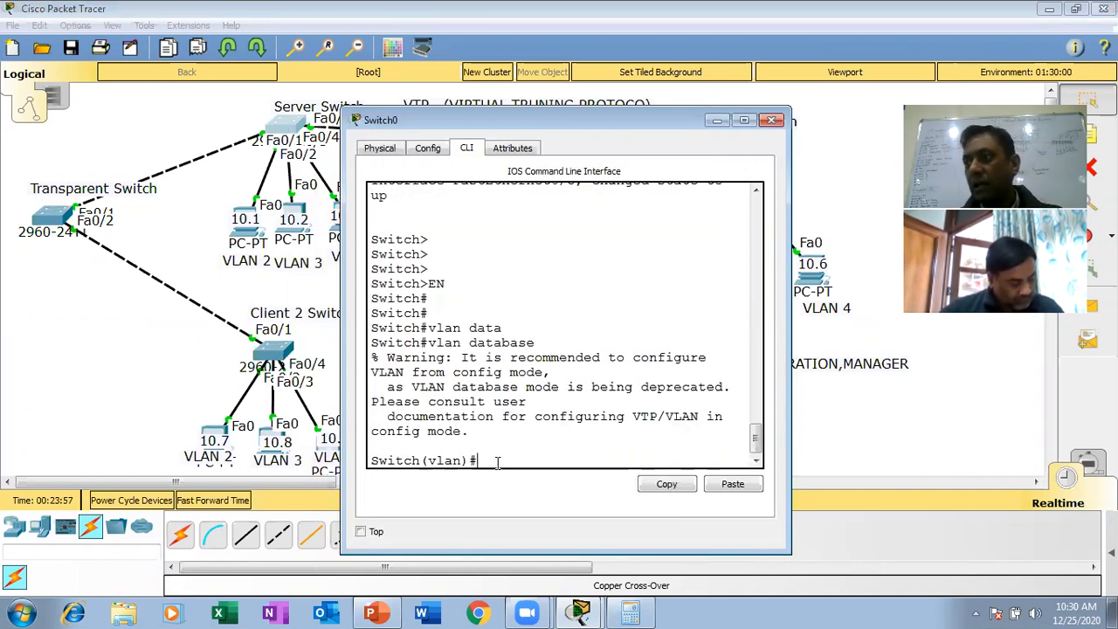
{"action": "type", "text": "vlan 2"}
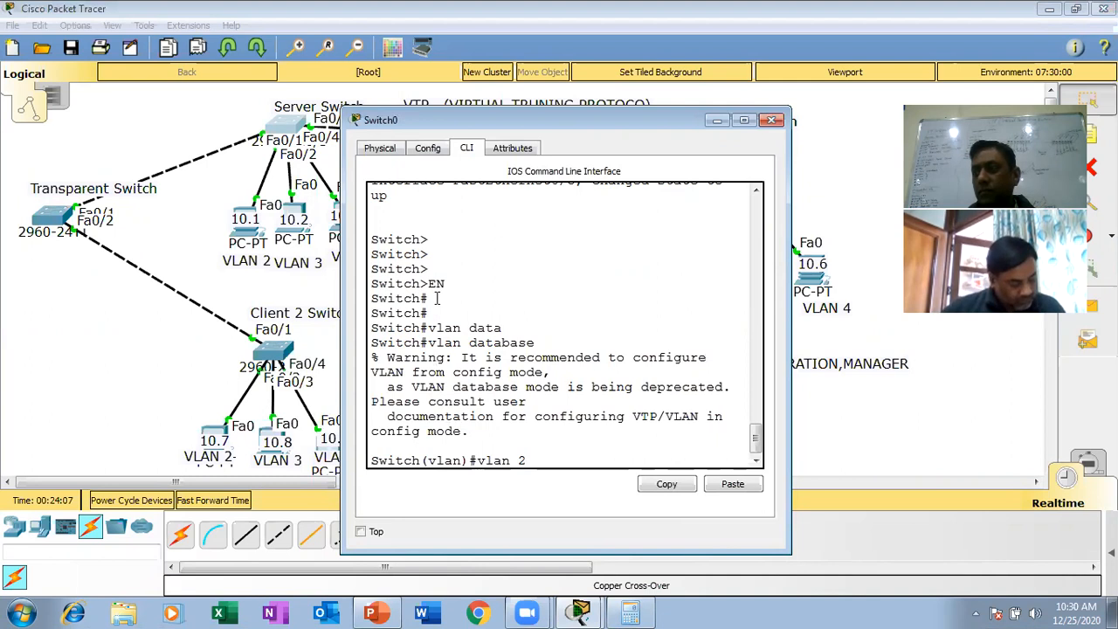
{"action": "key", "text": "Return"}
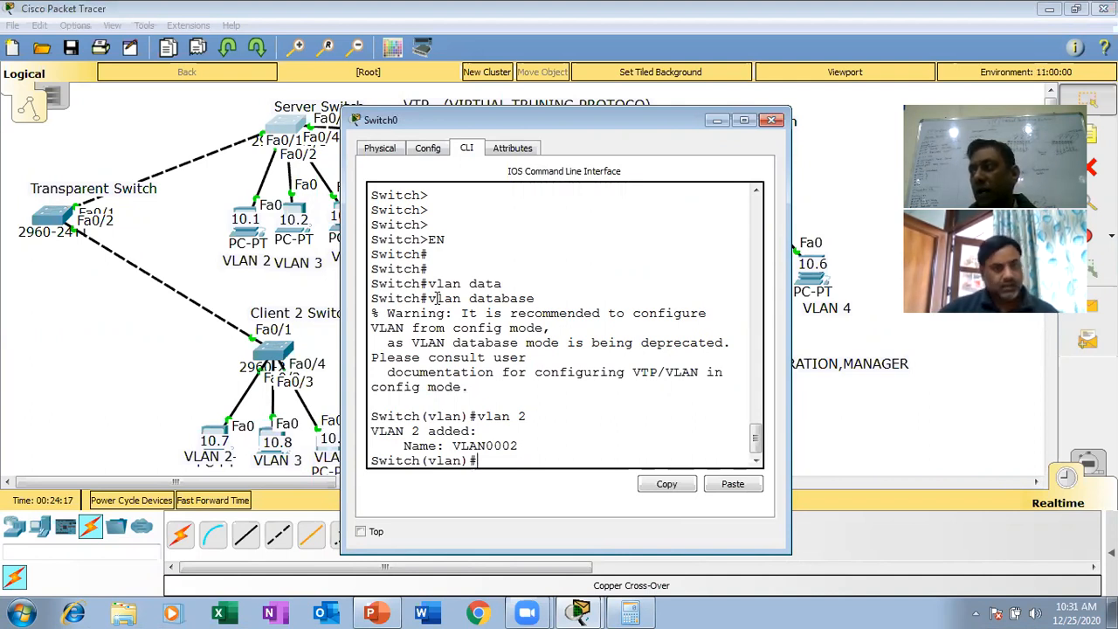
- Add VLAN 3 and VLAN 4 to the switch's VLAN database and exit that mode to apply them
{"action": "key", "text": "Up"}
{"action": "key", "text": "BackSpace"}
{"action": "type", "text": "3"}
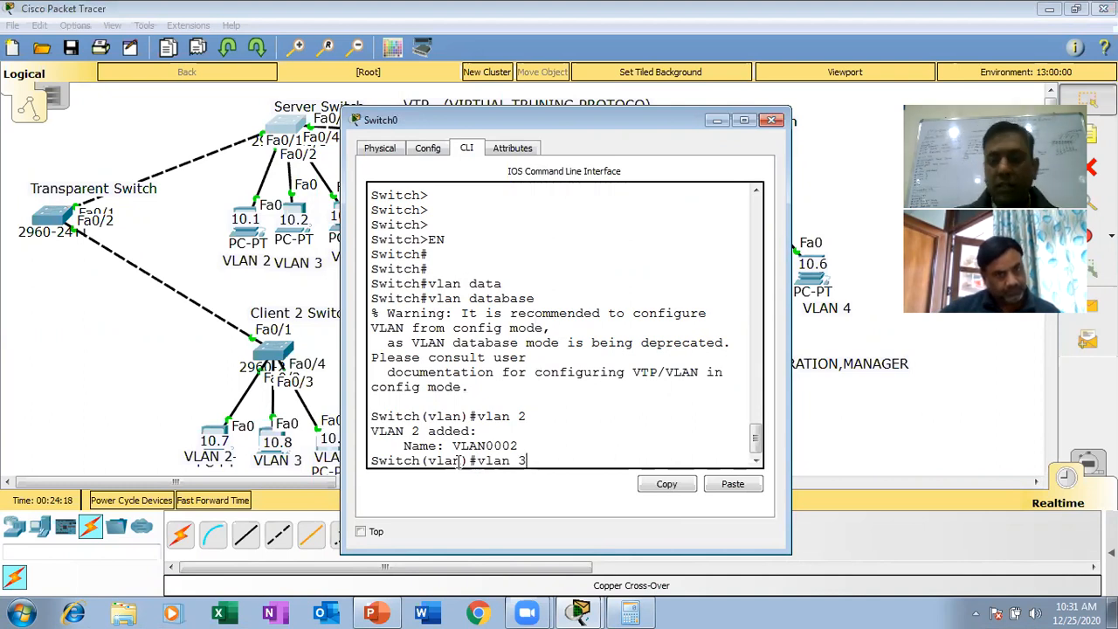
{"action": "key", "text": "Return"}
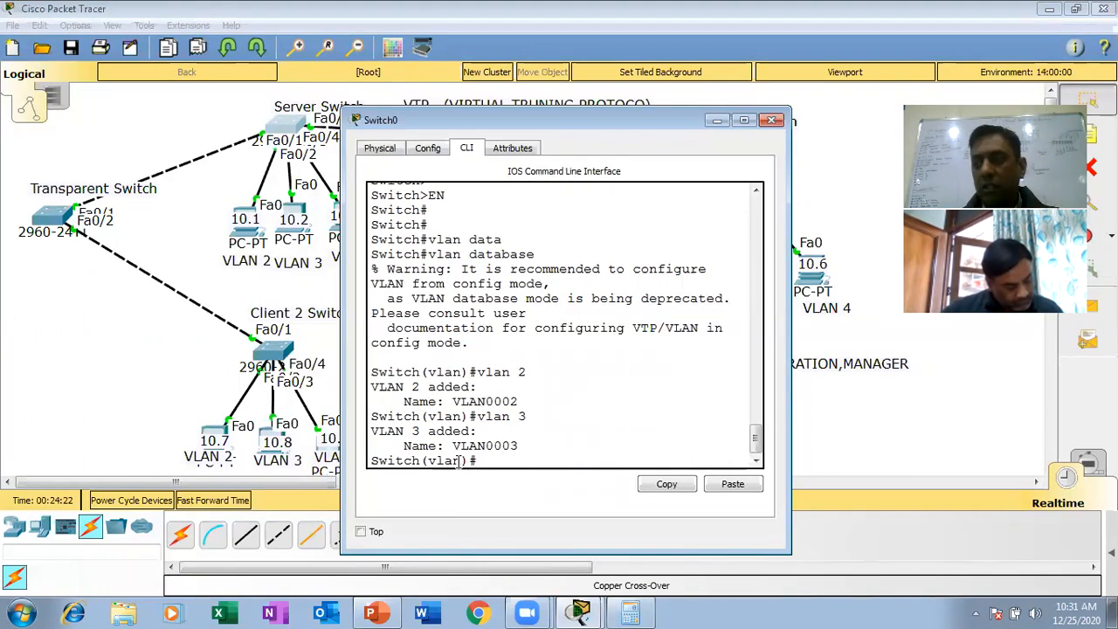
{"action": "key", "text": "Up"}
{"action": "key", "text": "BackSpace"}
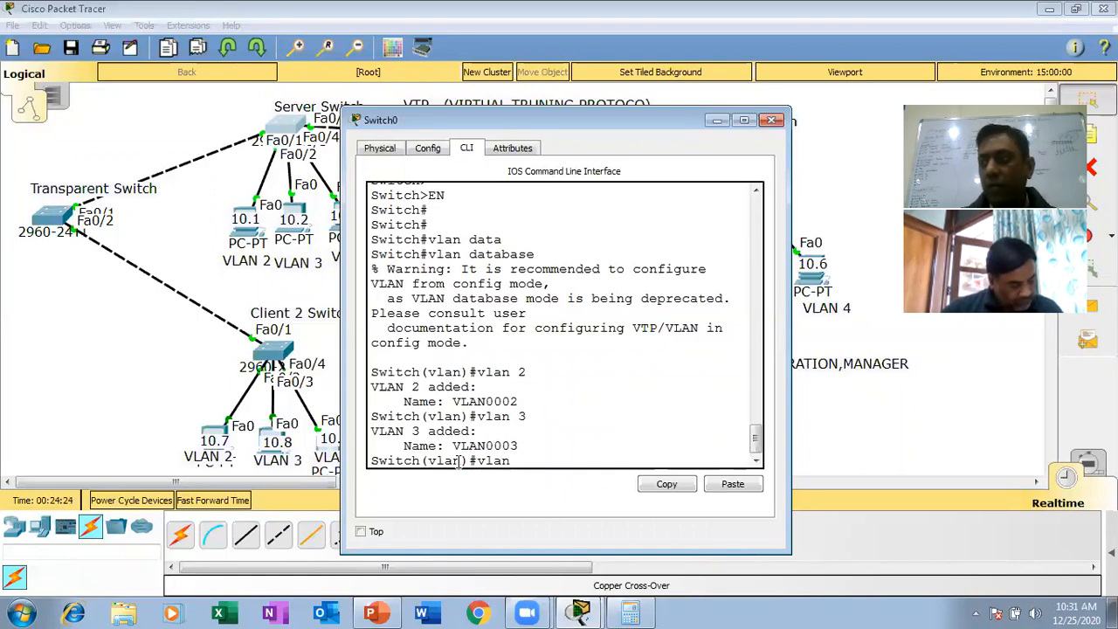
{"action": "type", "text": "4"}
{"action": "key", "text": "Return"}
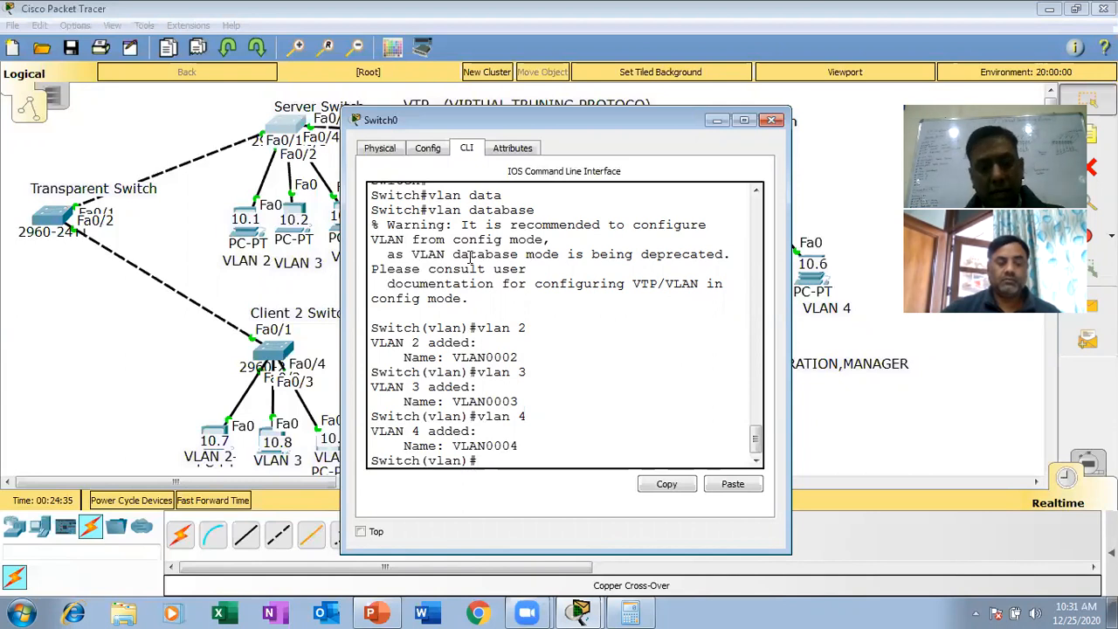
{"action": "type", "text": "exit"}
{"action": "key", "text": "Return"}
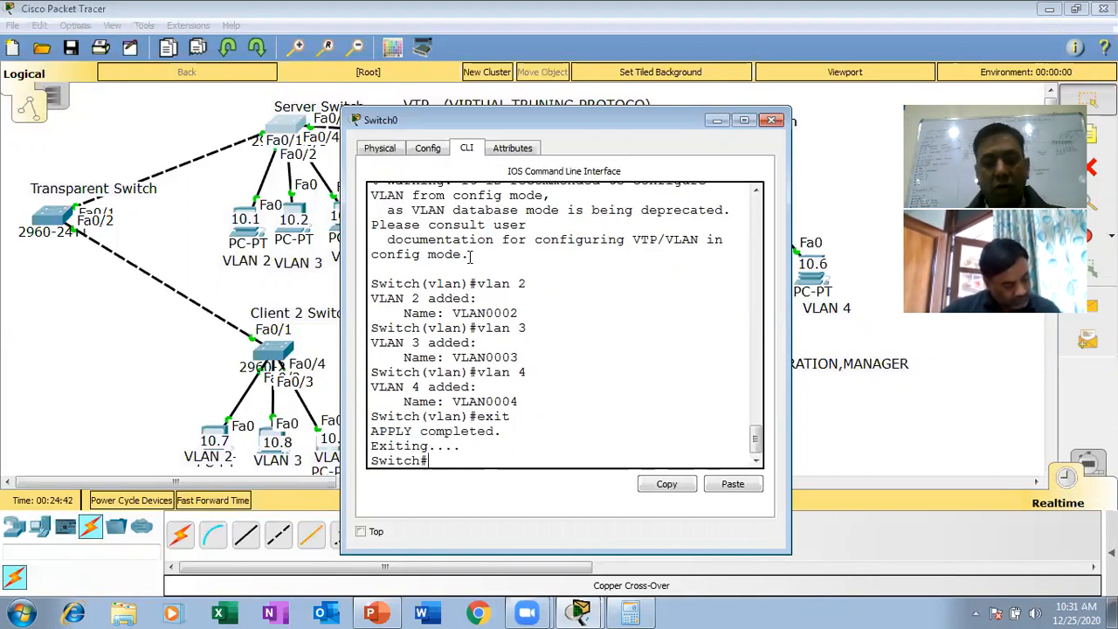
- Enter global configuration mode with config t and set the VTP domain to yahoo
{"action": "type", "text": "config t"}
{"action": "key", "text": "Return"}
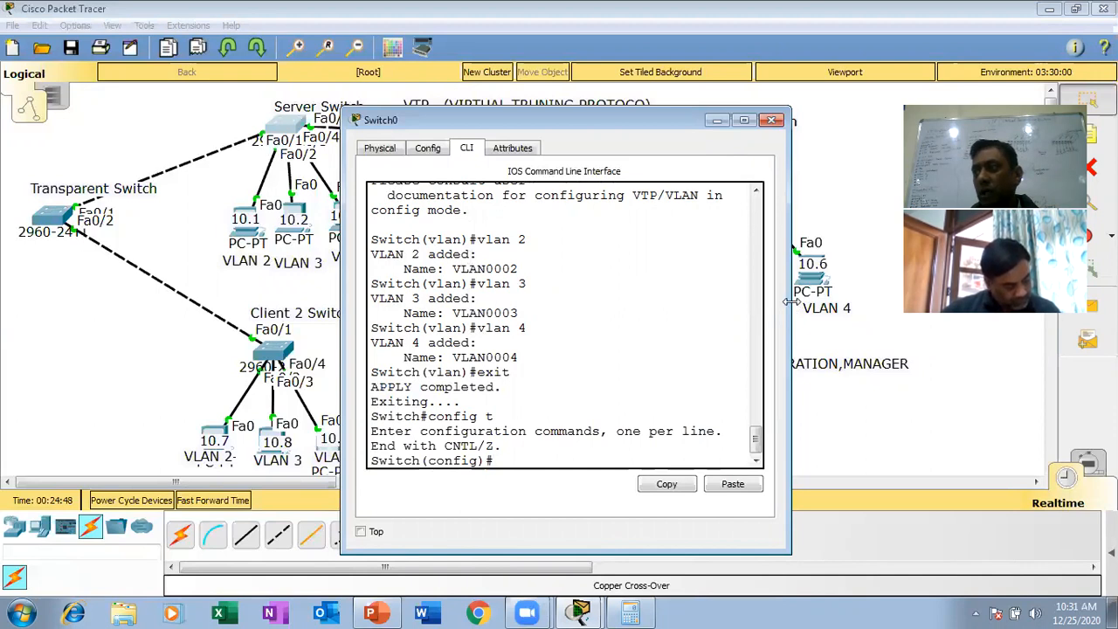
{"action": "left_click_drag", "start_coordinate": [790, 302], "coordinate": [812, 301]}
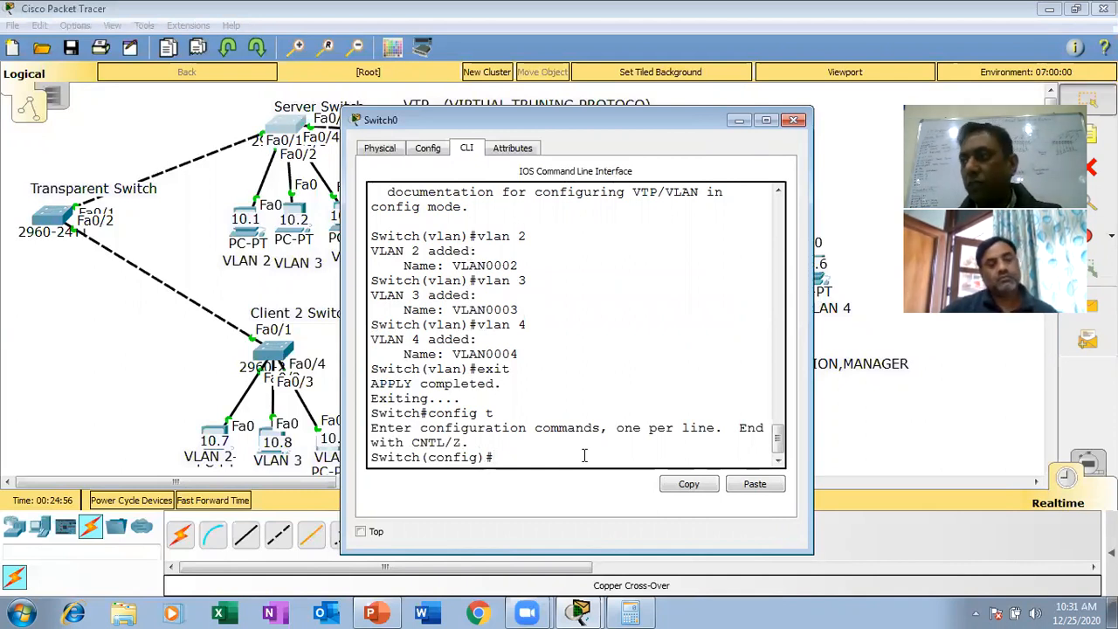
{"action": "type", "text": "vtp"}
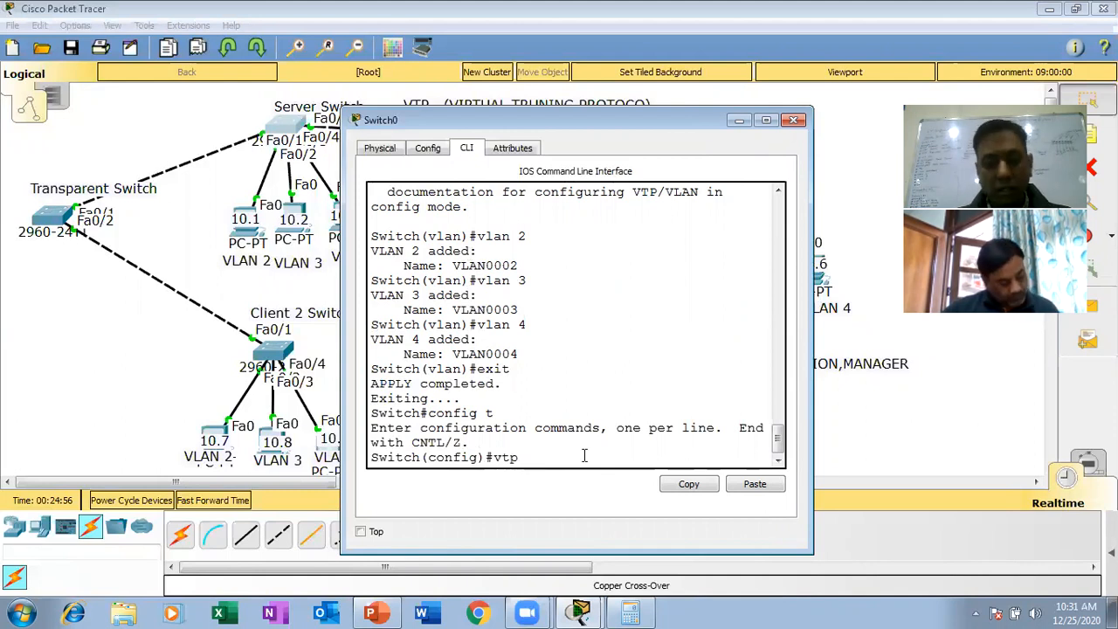
{"action": "type", "text": " domain "}
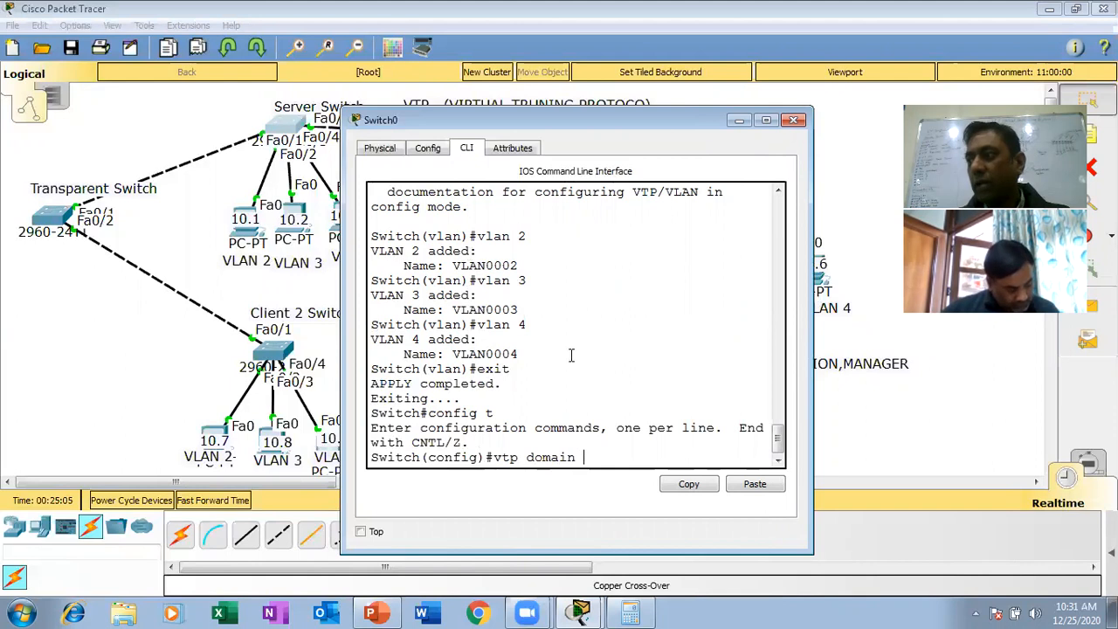
{"action": "type", "text": "yahoo"}
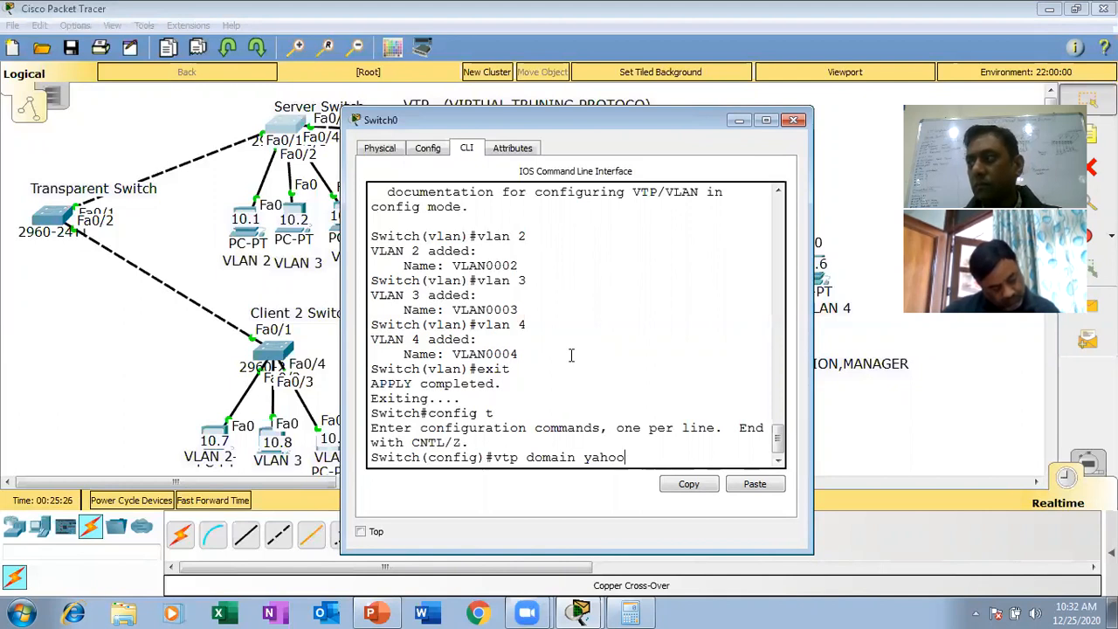
{"action": "key", "text": "Return"}
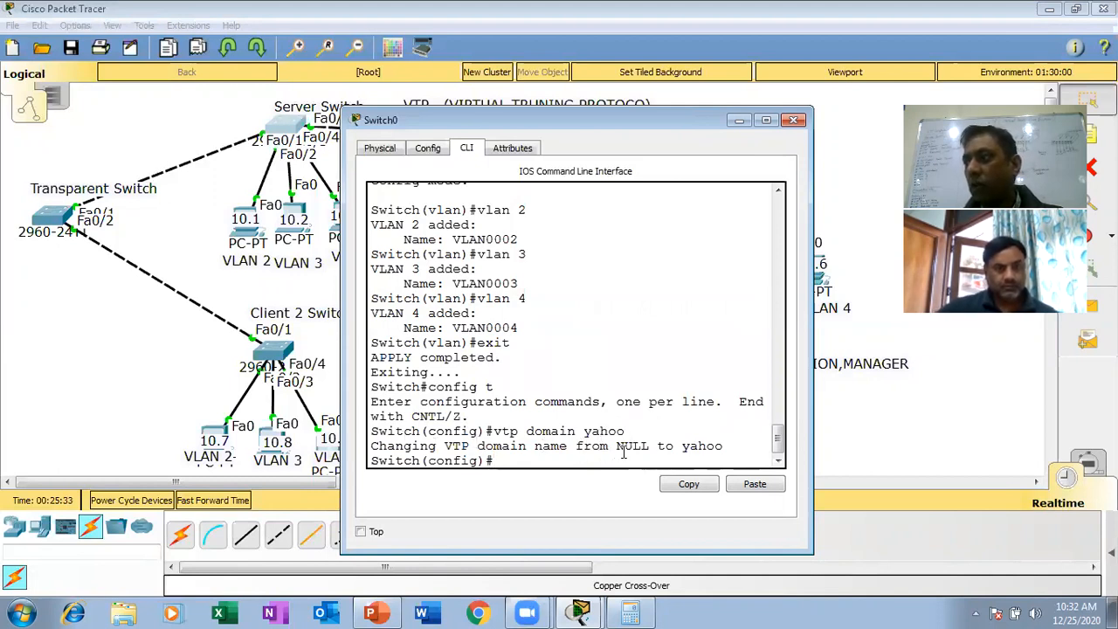
- Set the server switch's VTP mode to server
{"action": "left_click_drag", "start_coordinate": [651, 447], "coordinate": [614, 446]}
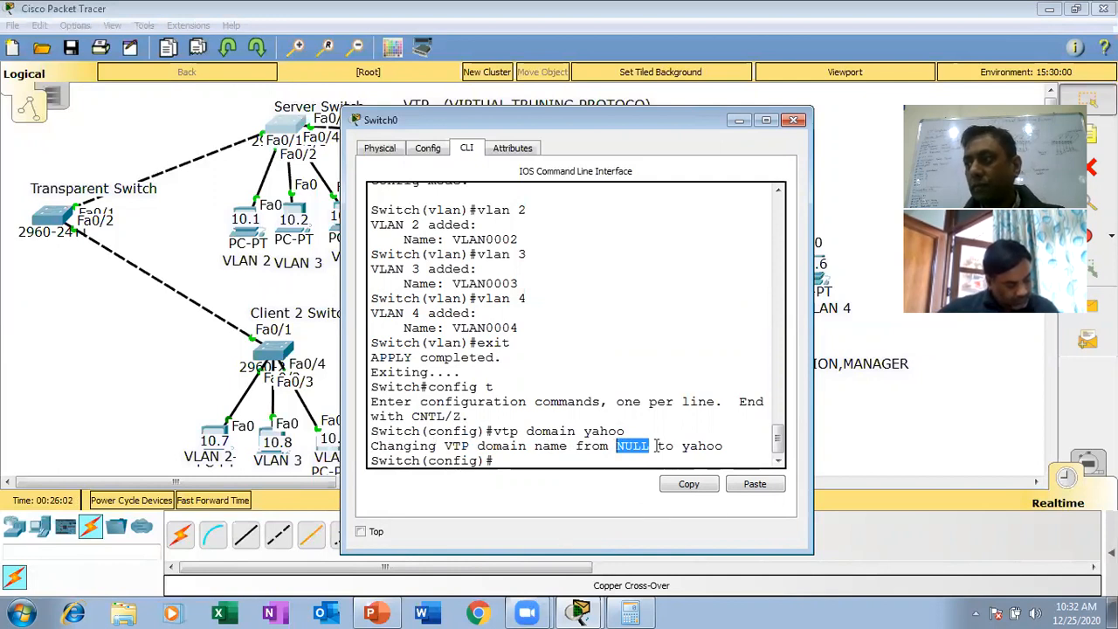
{"action": "left_click_drag", "start_coordinate": [636, 432], "coordinate": [513, 434]}
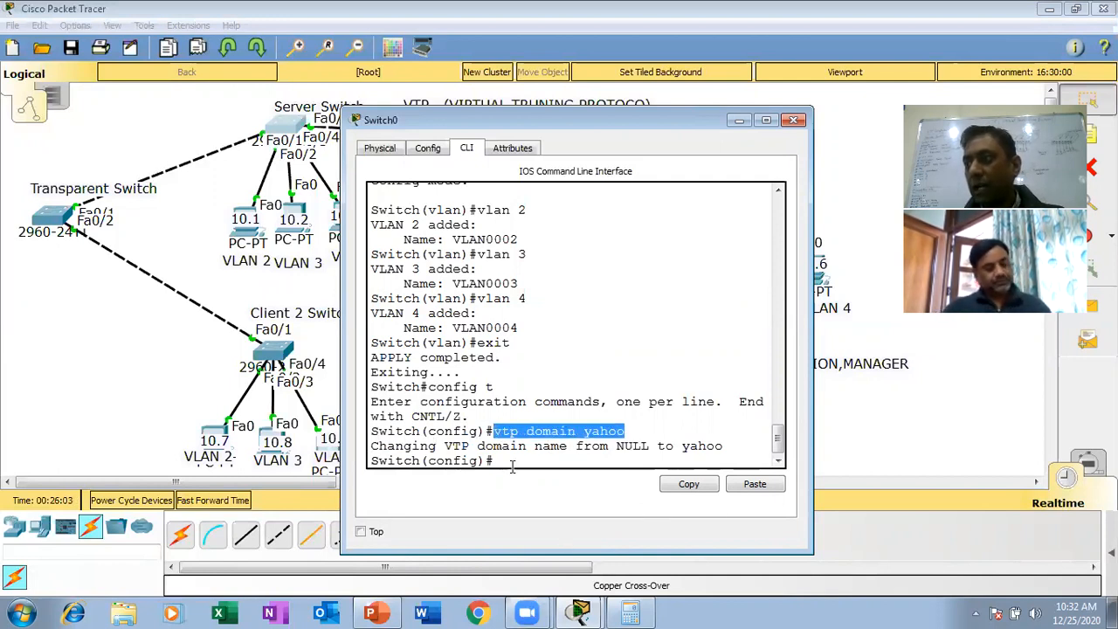
{"action": "left_click", "coordinate": [512, 467]}
{"action": "type", "text": "vtp mode"}
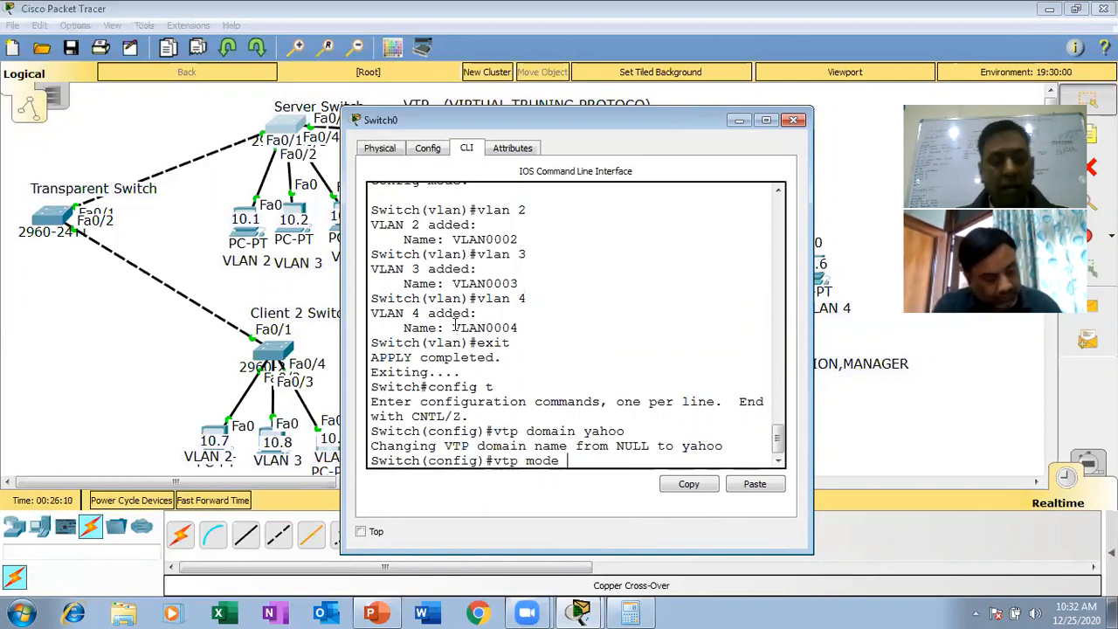
{"action": "type", "text": " server"}
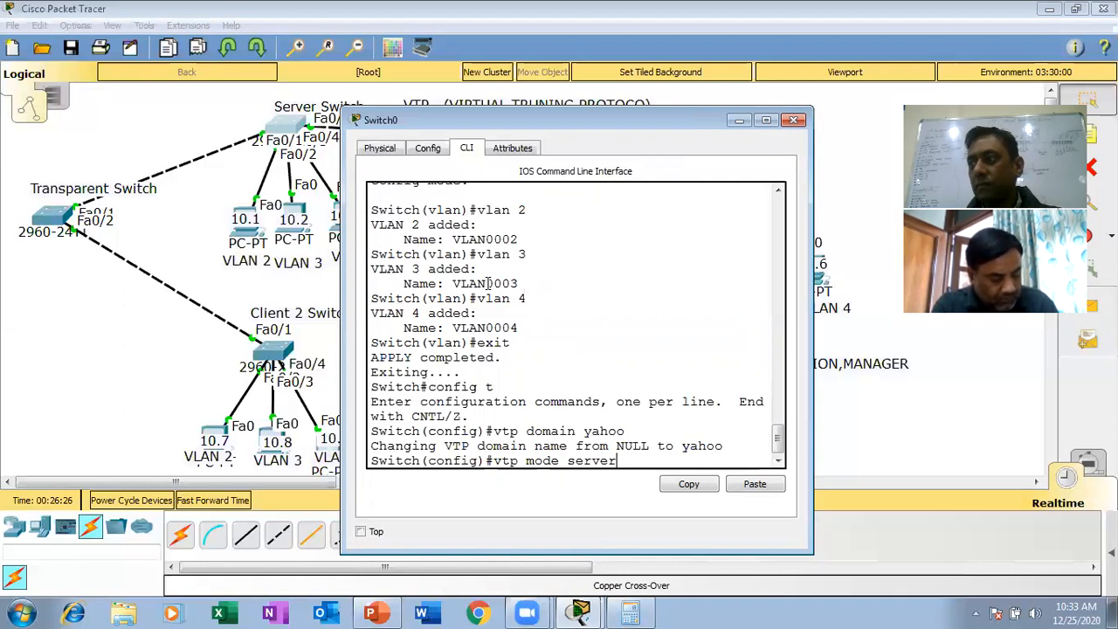
{"action": "key", "text": "Return"}
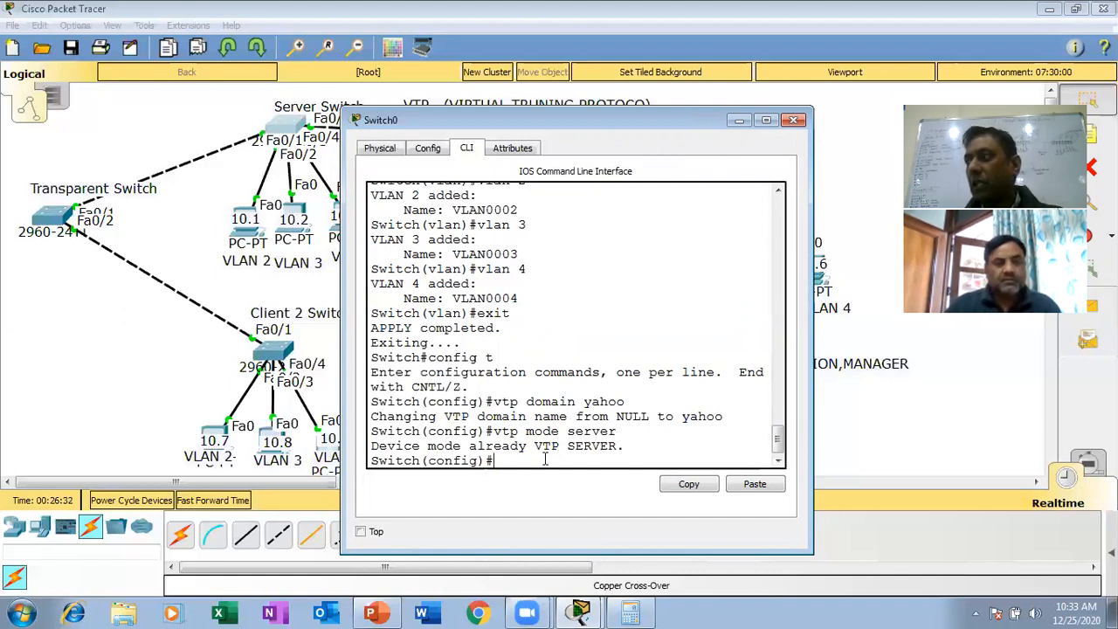
- Set the VTP password on the server switch
{"action": "type", "text": "vtp"}
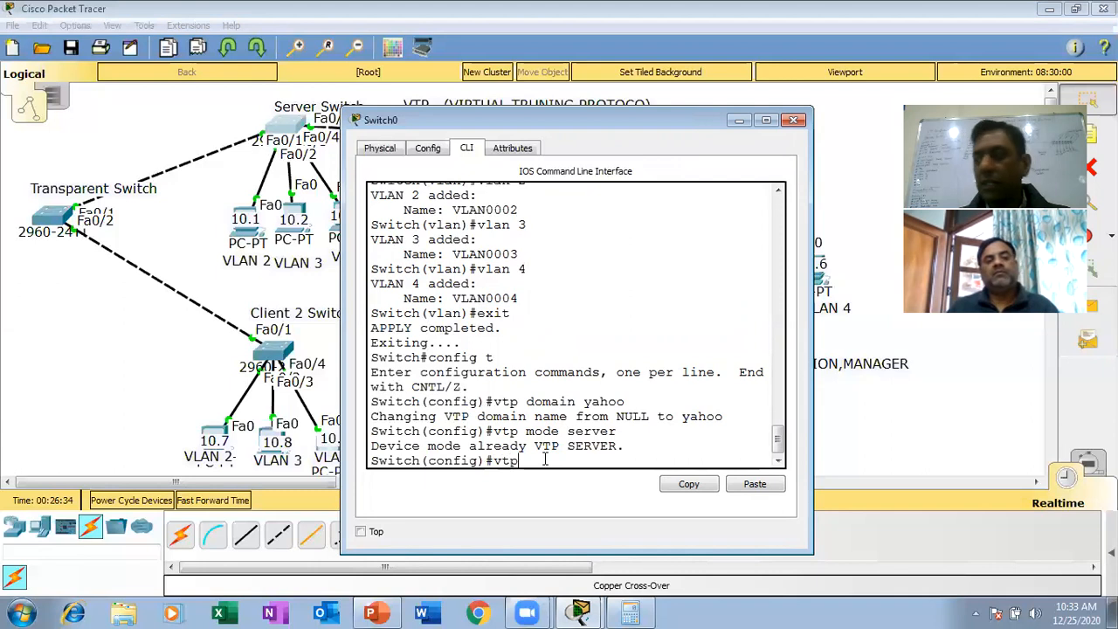
{"action": "type", "text": " passw"}
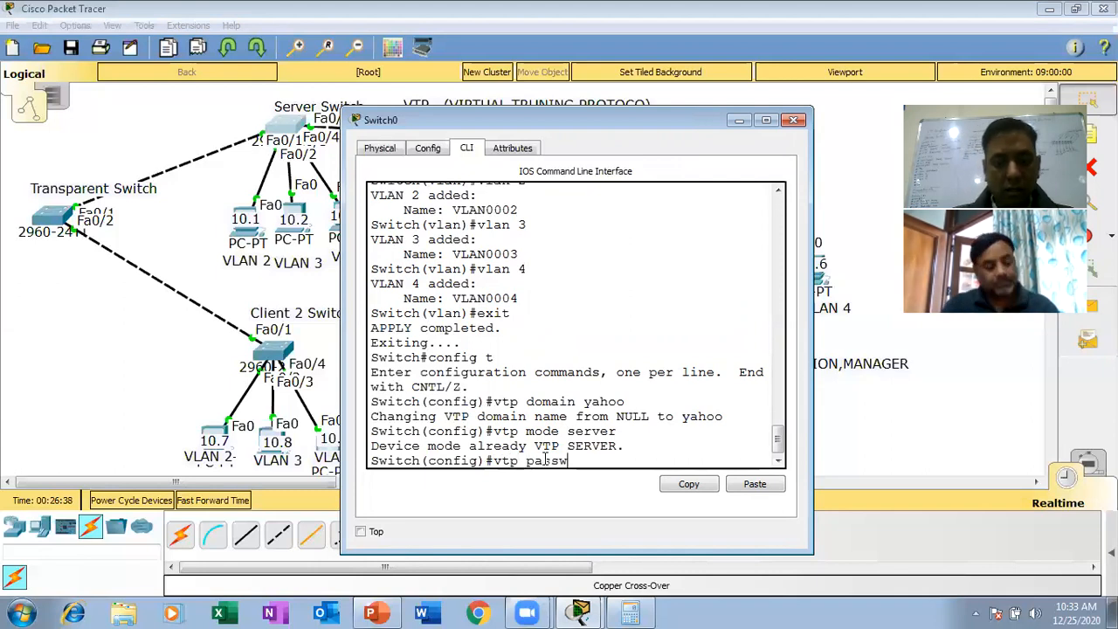
{"action": "type", "text": "ord"}
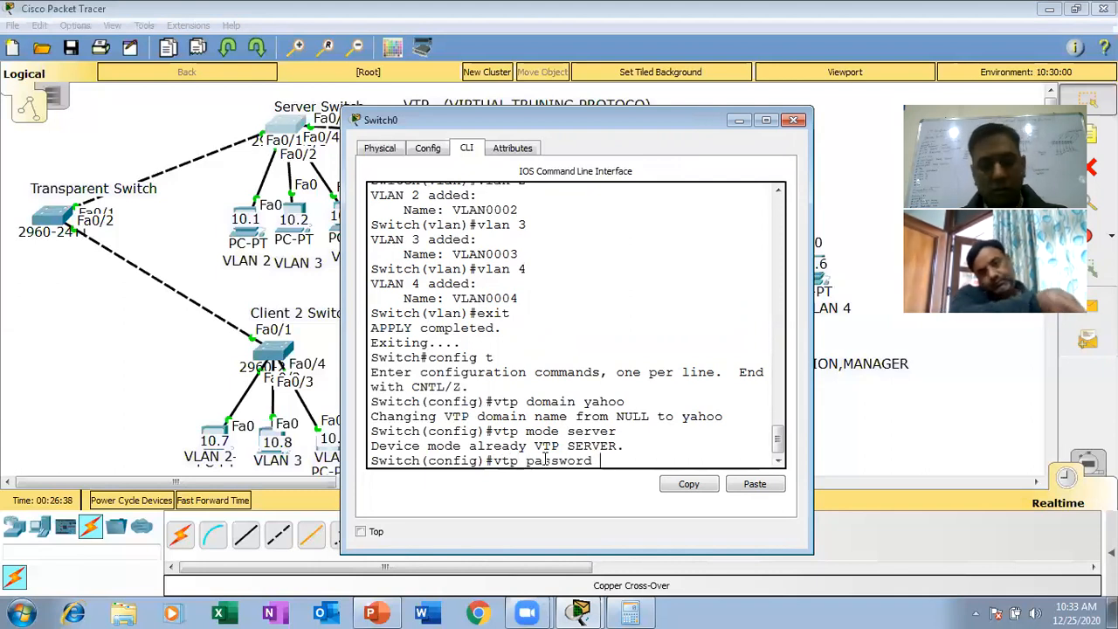
{"action": "type", "text": " ccna"}
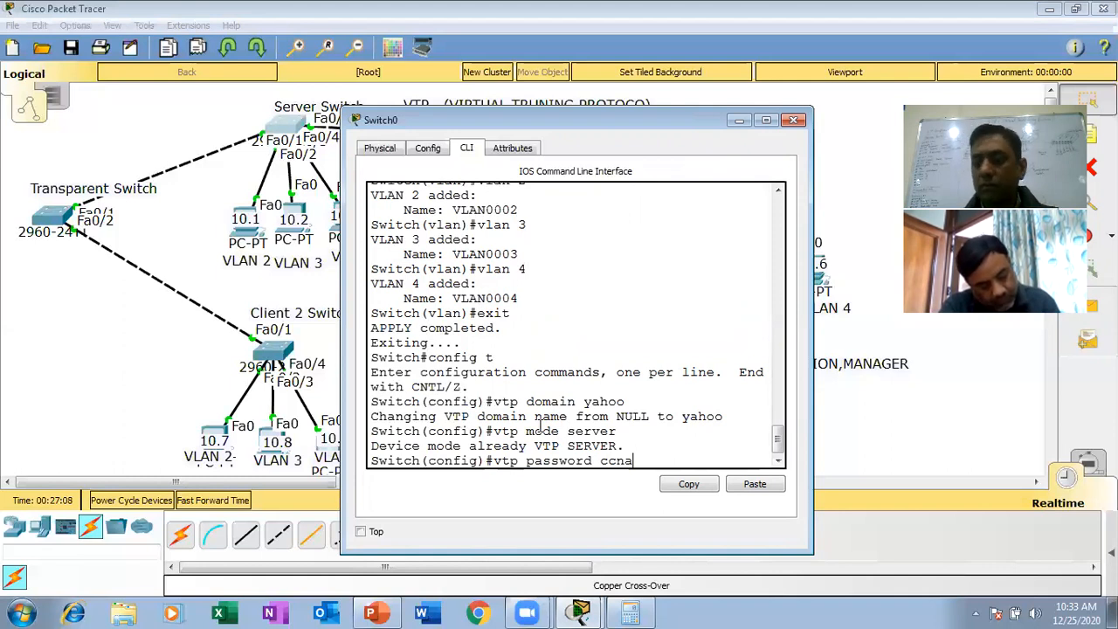
{"action": "key", "text": "Return"}
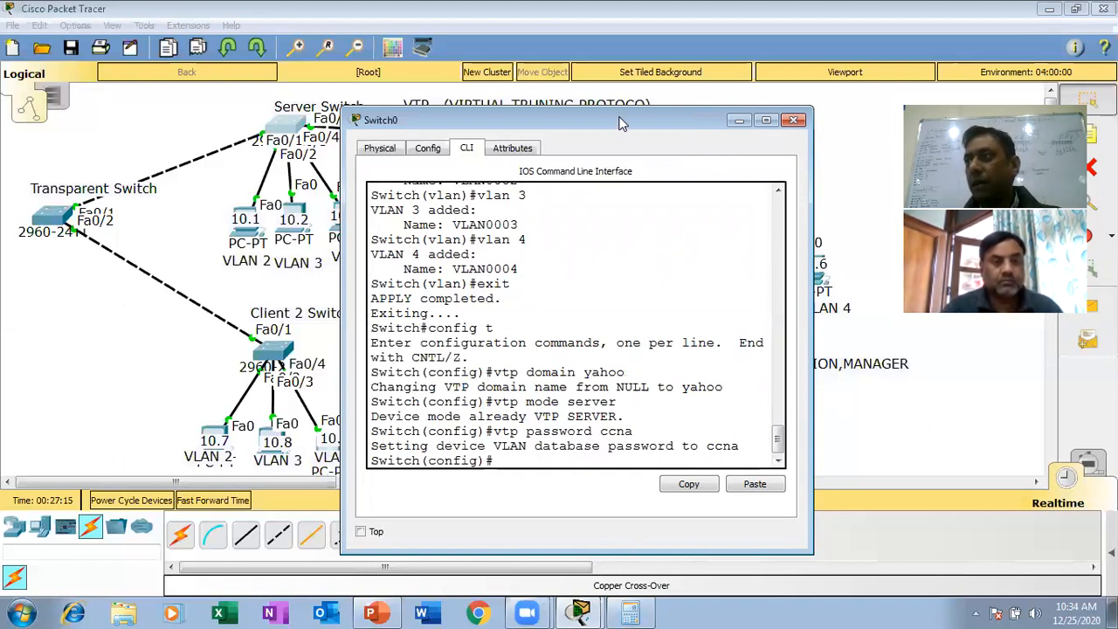
- Reposition the switch window to uncover the topology and configure interface fa0/1 as a trunk with switchport mode trunk
{"action": "left_click_drag", "start_coordinate": [620, 123], "coordinate": [754, 61]}
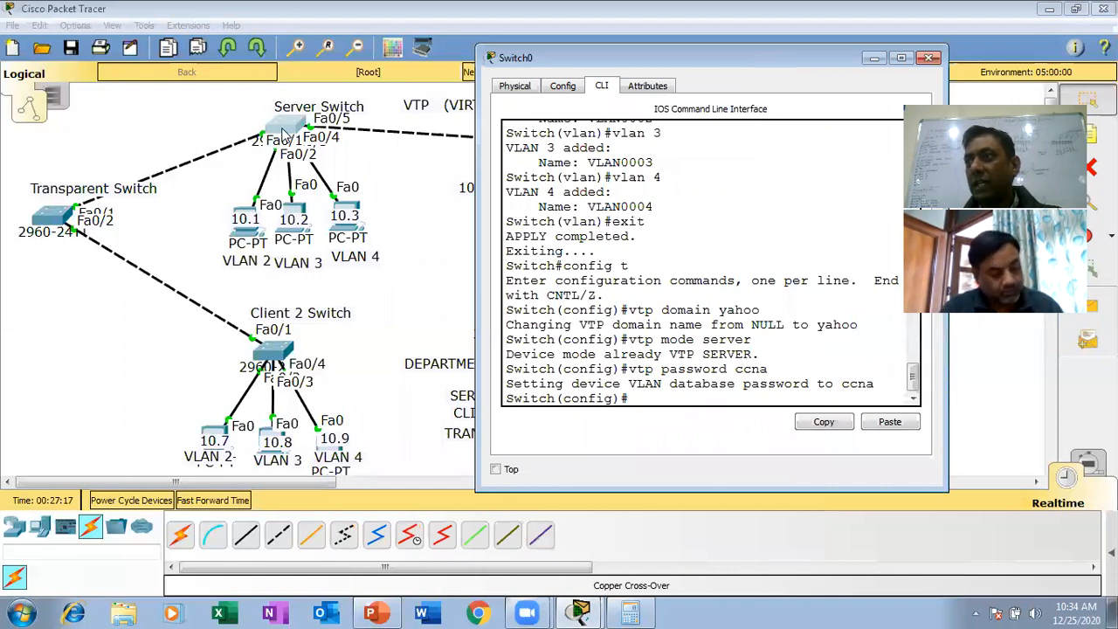
{"action": "left_click_drag", "start_coordinate": [585, 75], "coordinate": [549, 56]}
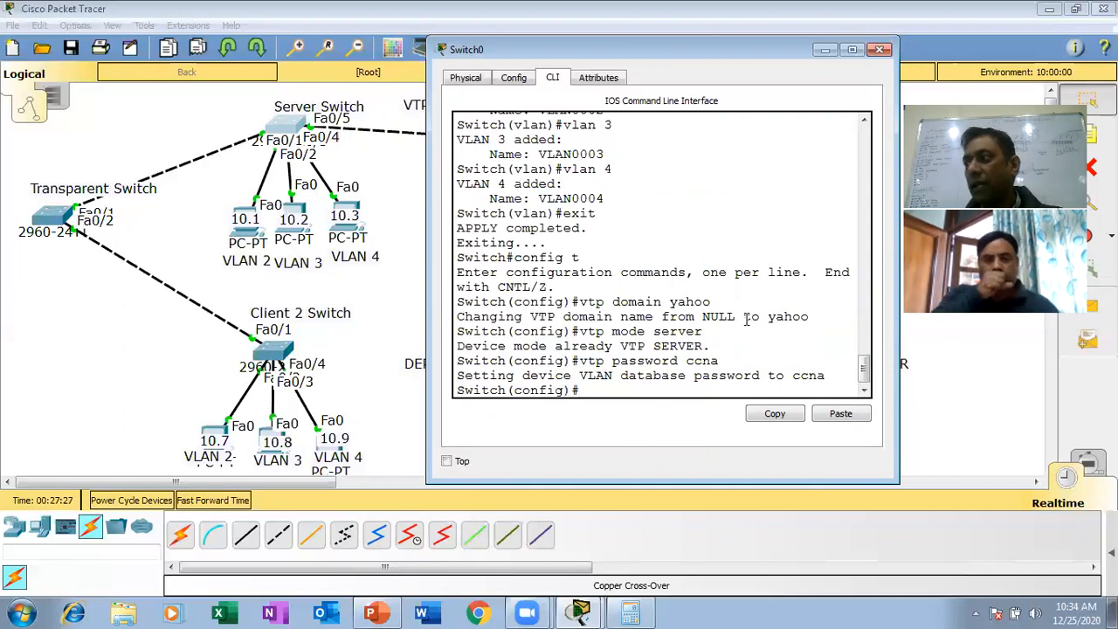
{"action": "type", "text": "int"}
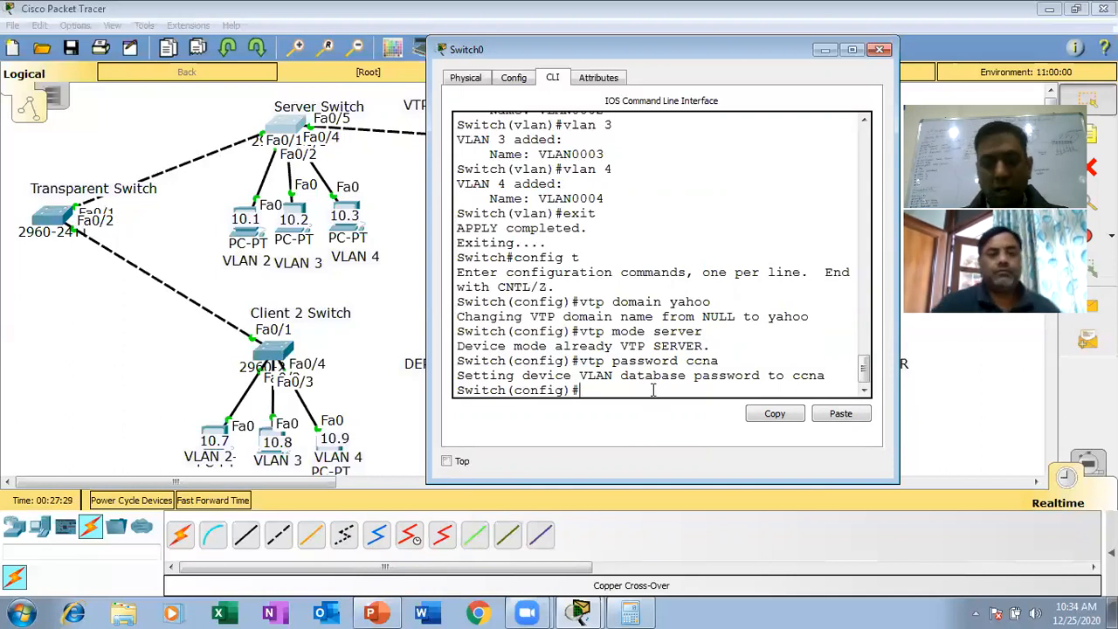
{"action": "type", "text": " fa0/"}
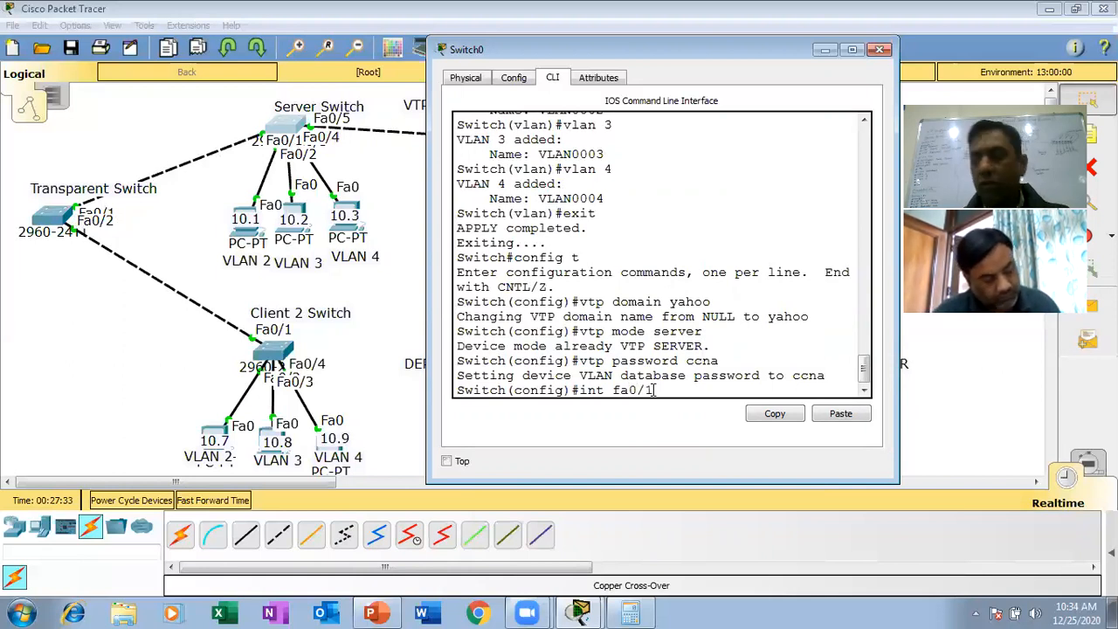
{"action": "type", "text": "1"}
{"action": "key", "text": "Return"}
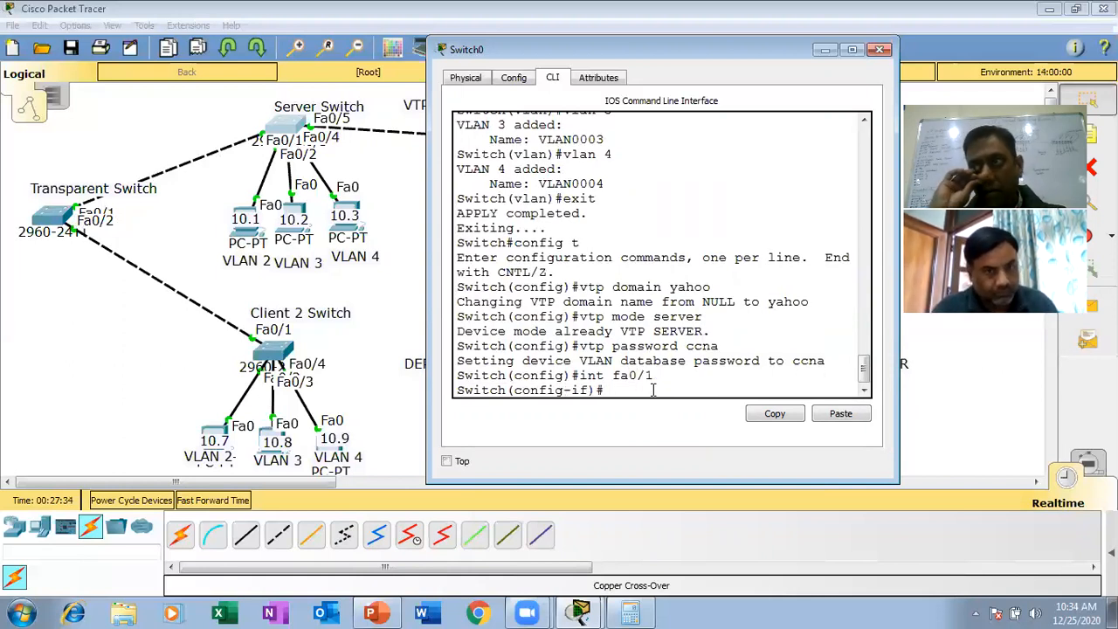
{"action": "type", "text": "switch"}
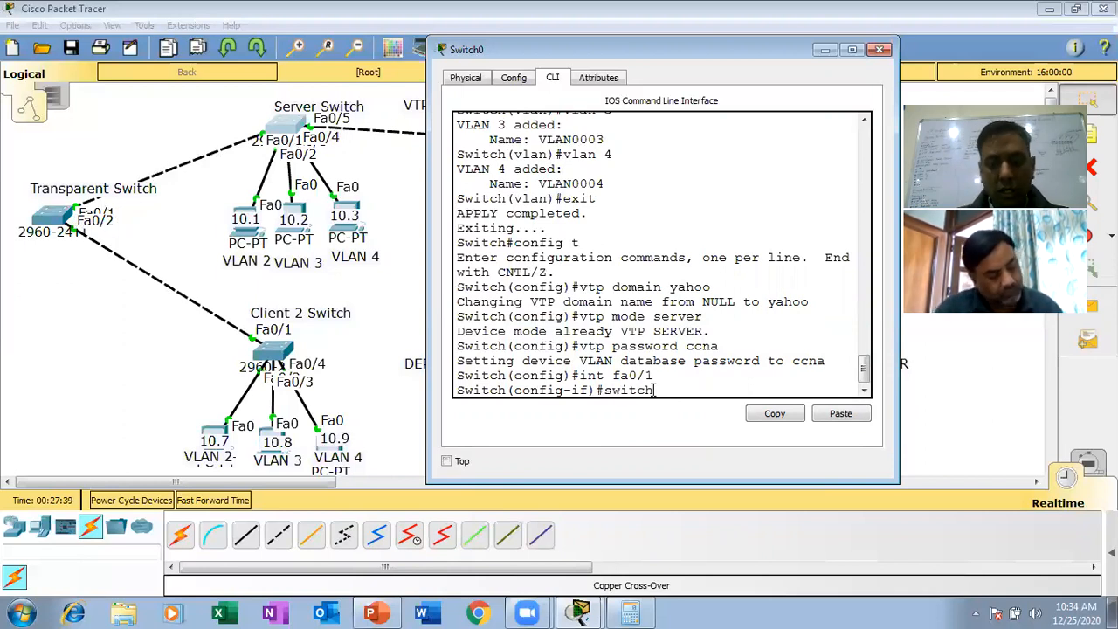
{"action": "type", "text": "port mo"}
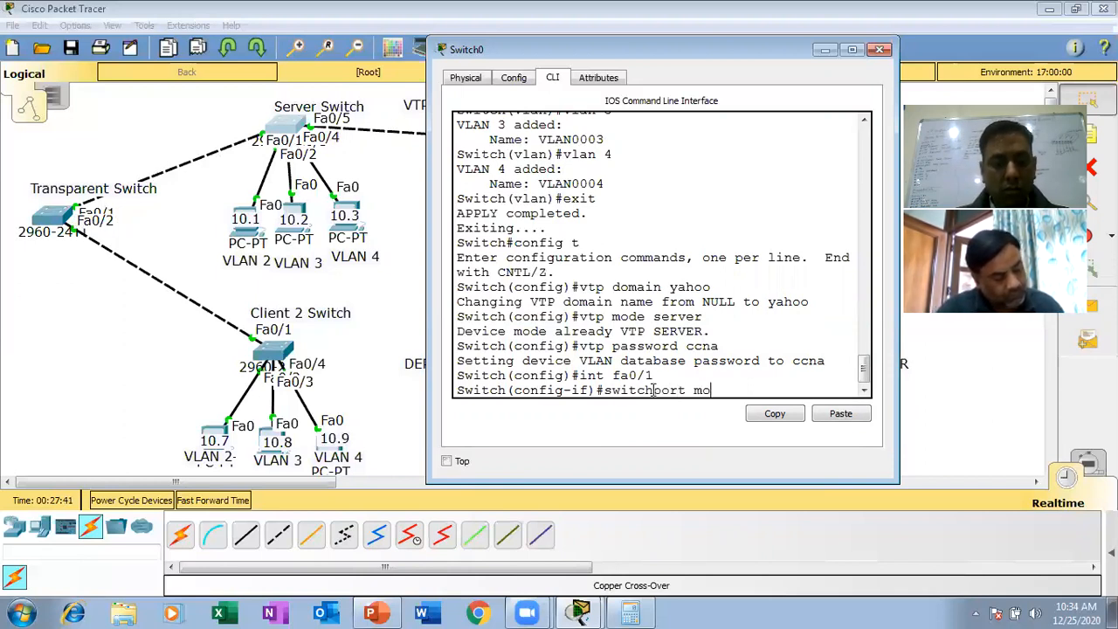
{"action": "type", "text": "de trunk"}
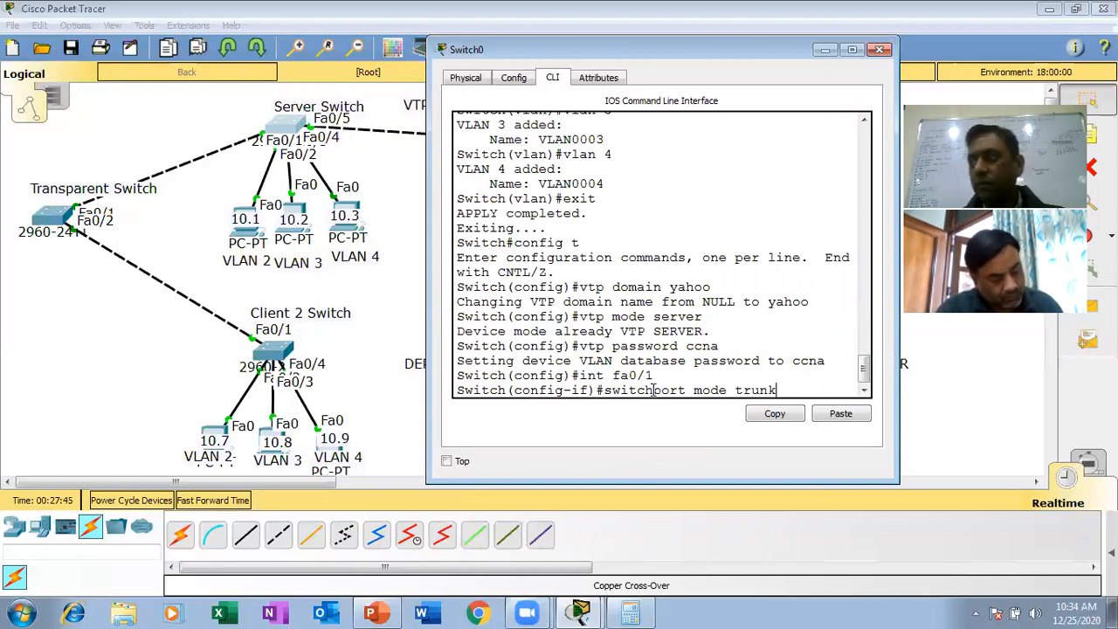
{"action": "key", "text": "Return"}
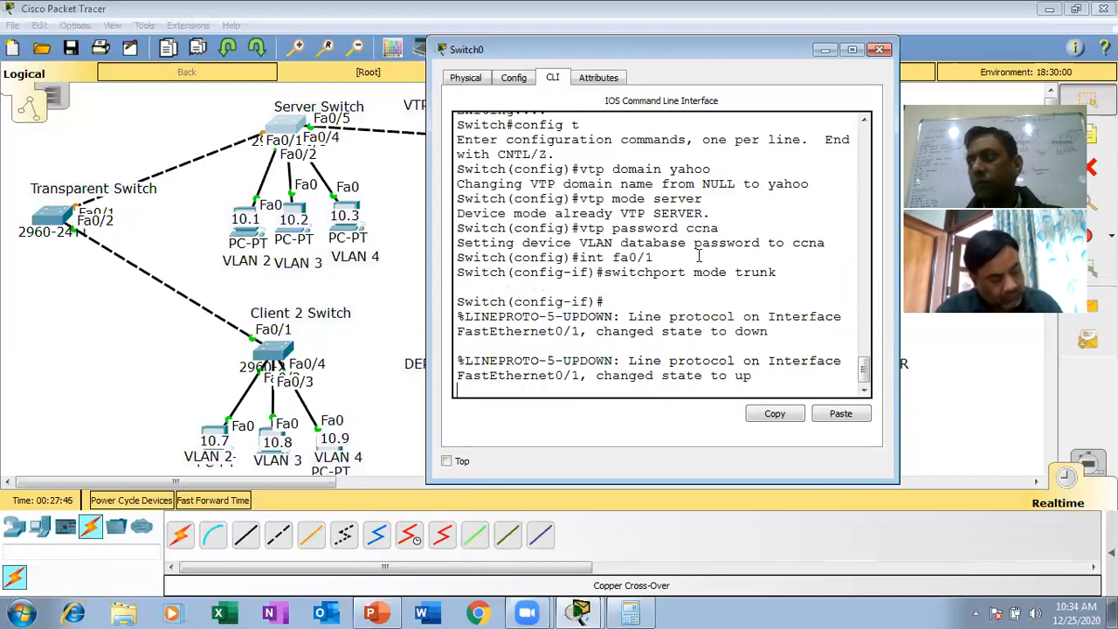
- Configure interface fa0/5 on the server switch as a trunk with switchport mode trunk
{"action": "key", "text": "Return"}
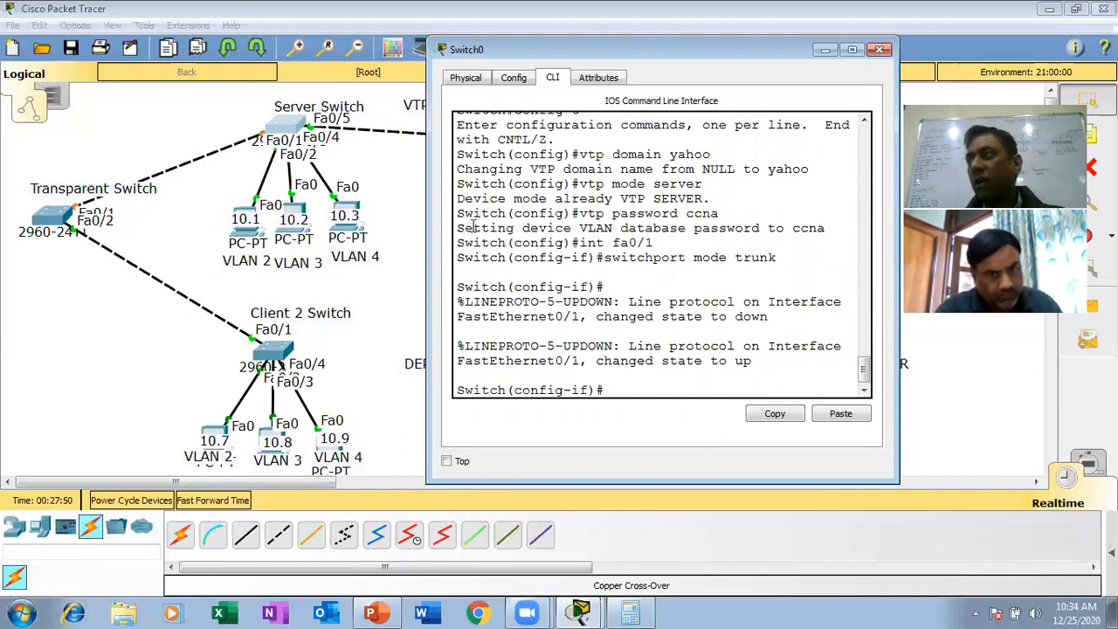
{"action": "type", "text": "i"}
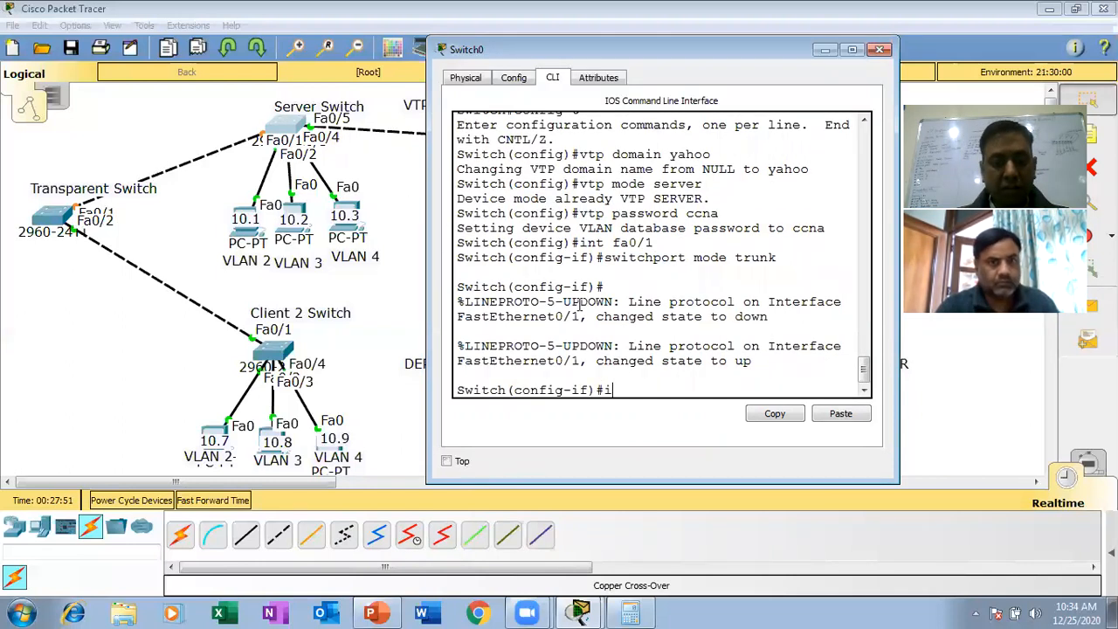
{"action": "type", "text": "nt fa0/5"}
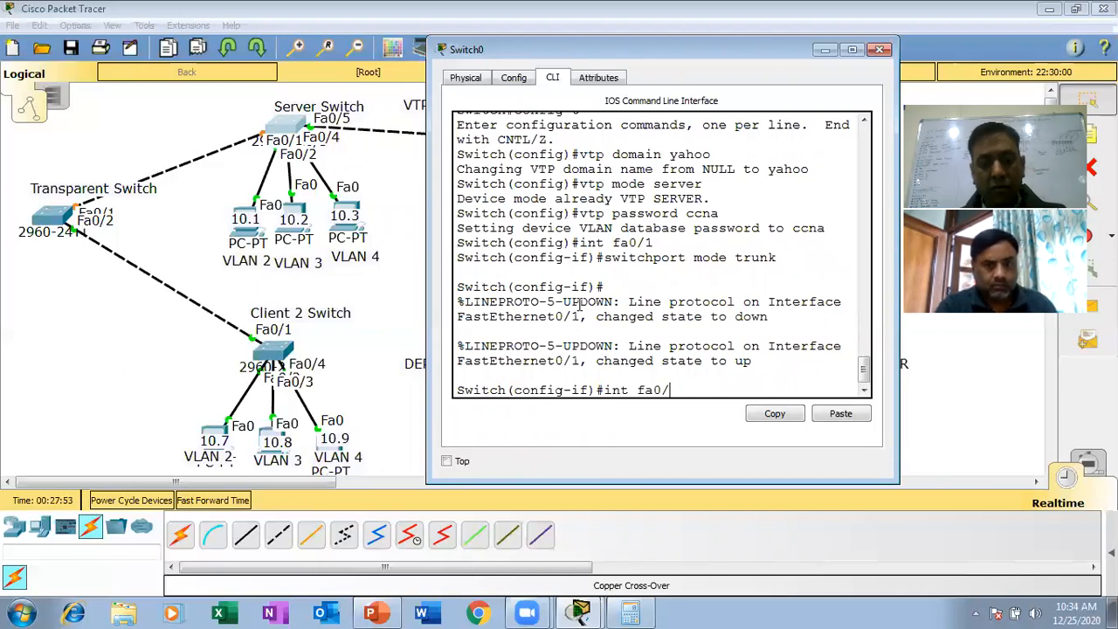
{"action": "key", "text": "Return"}
{"action": "type", "text": "sw"}
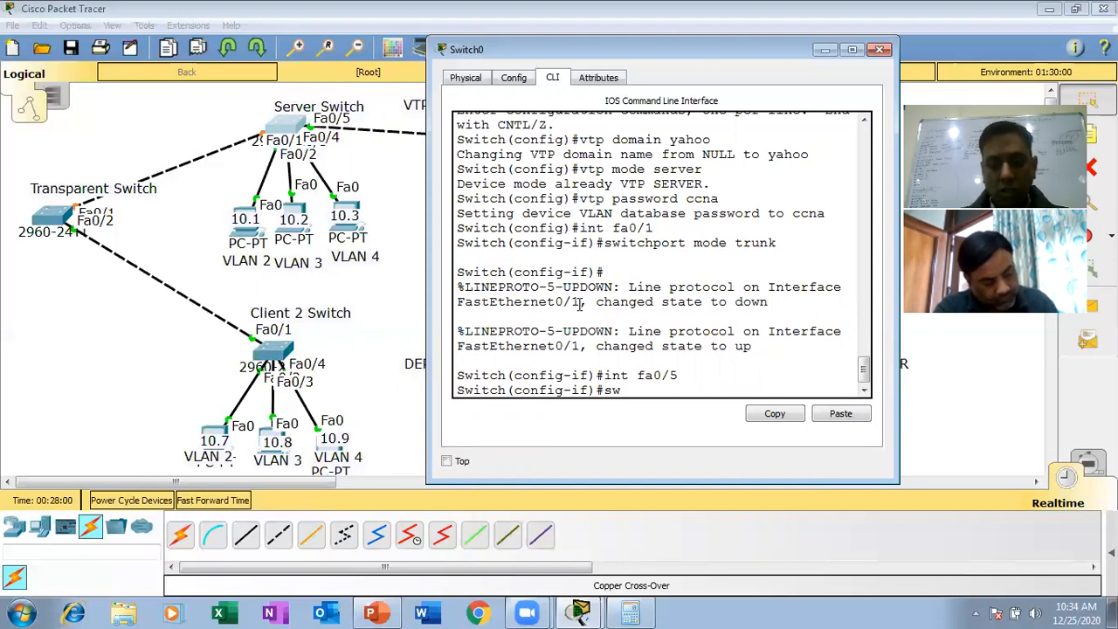
{"action": "type", "text": "itch po"}
{"action": "key", "text": "BackSpace"}
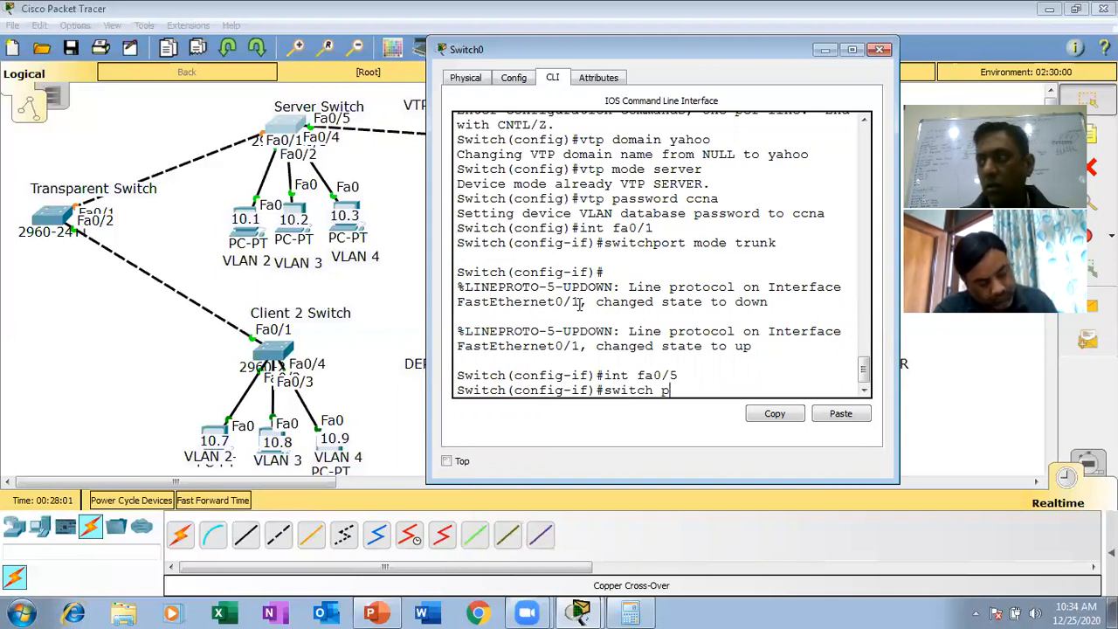
{"action": "key", "text": "BackSpace"}
{"action": "key", "text": "BackSpace"}
{"action": "type", "text": "port"}
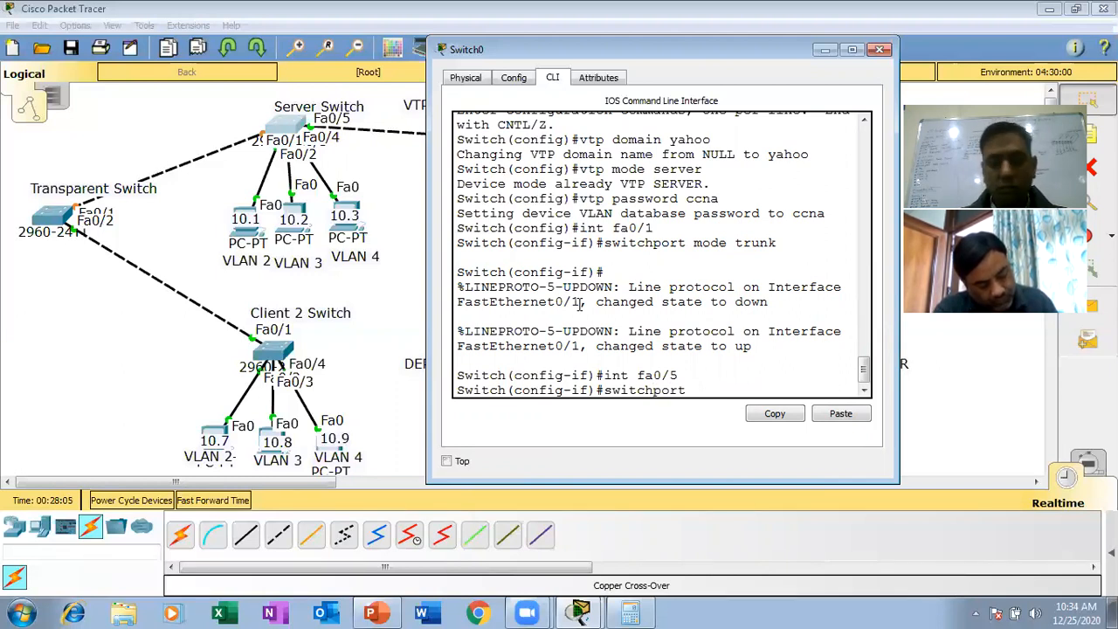
{"action": "type", "text": " mode "}
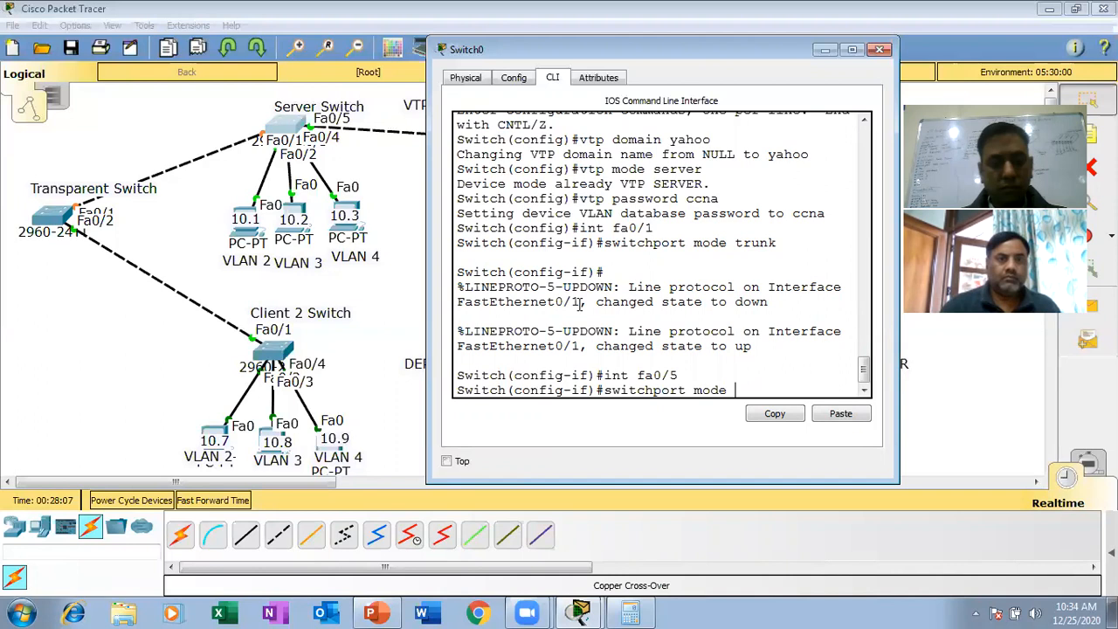
{"action": "type", "text": "trun"}
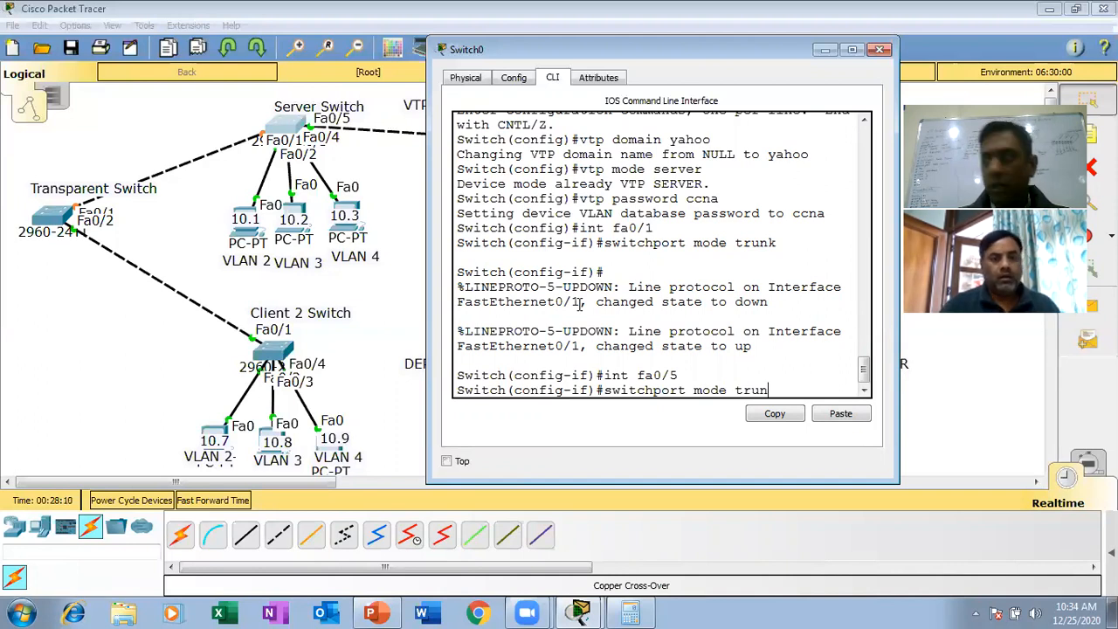
{"action": "type", "text": "k"}
{"action": "key", "text": "Return"}
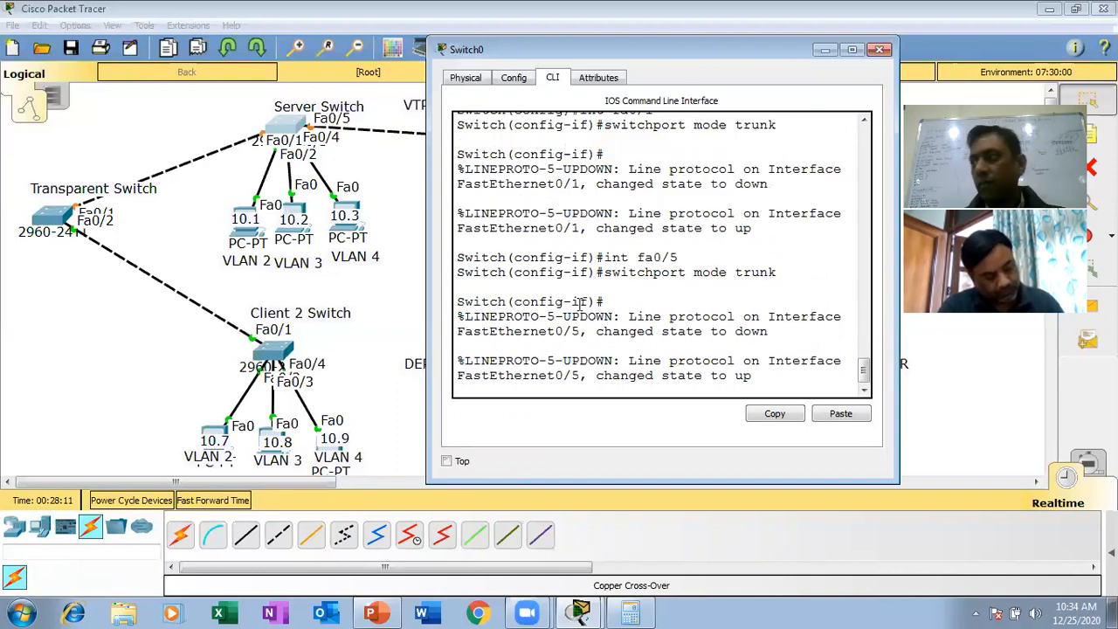
{"action": "key", "text": "Return"}
{"action": "key", "text": "Return"}
{"action": "key", "text": "Return"}
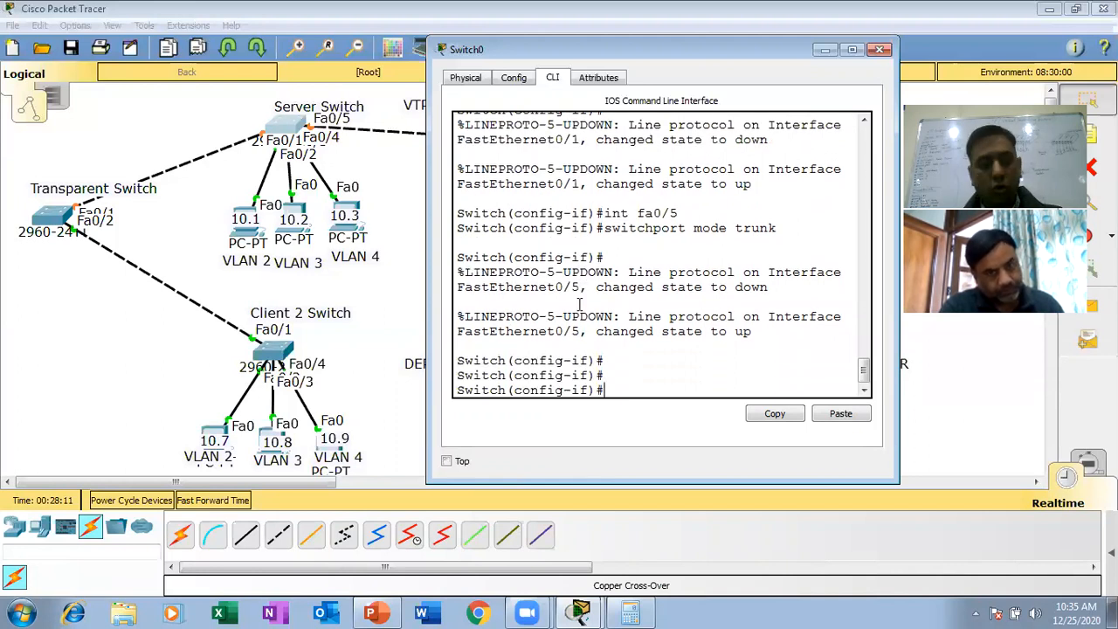
- Leave configuration mode on the server switch, save its configuration with wr and close its window
{"action": "key", "text": "ctrl+z"}
{"action": "key", "text": "Return"}
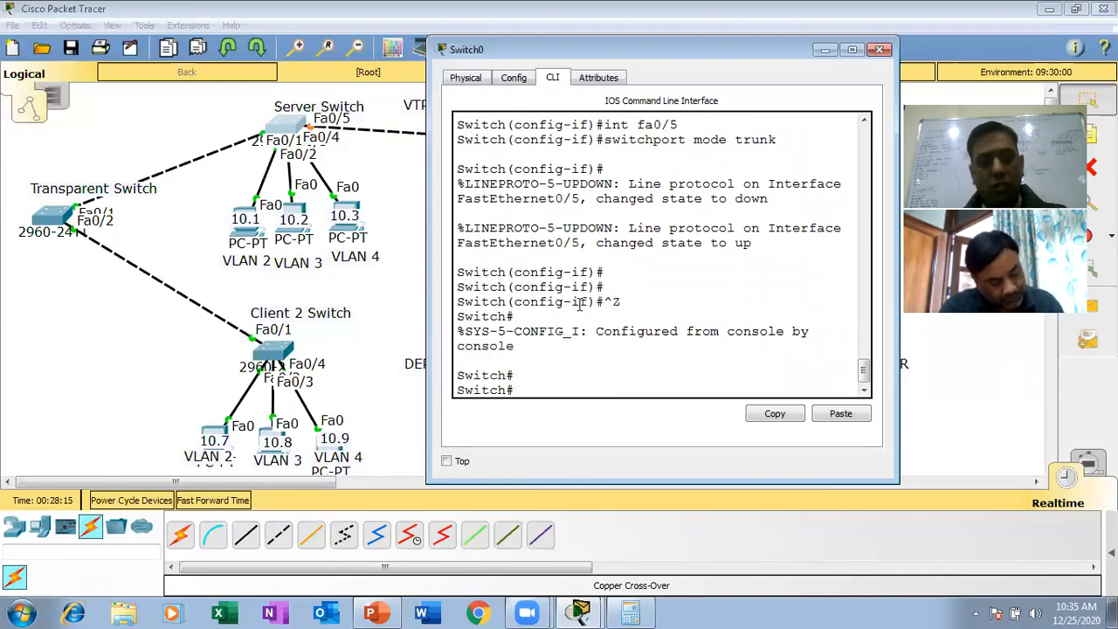
{"action": "type", "text": "wr"}
{"action": "key", "text": "Return"}
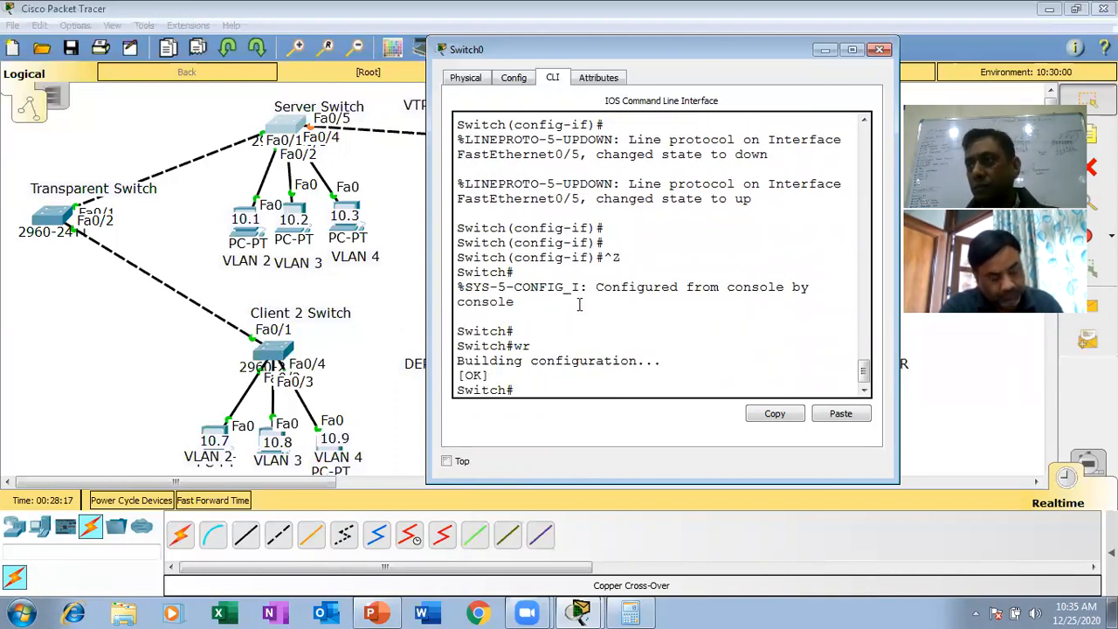
{"action": "left_click", "coordinate": [880, 52]}
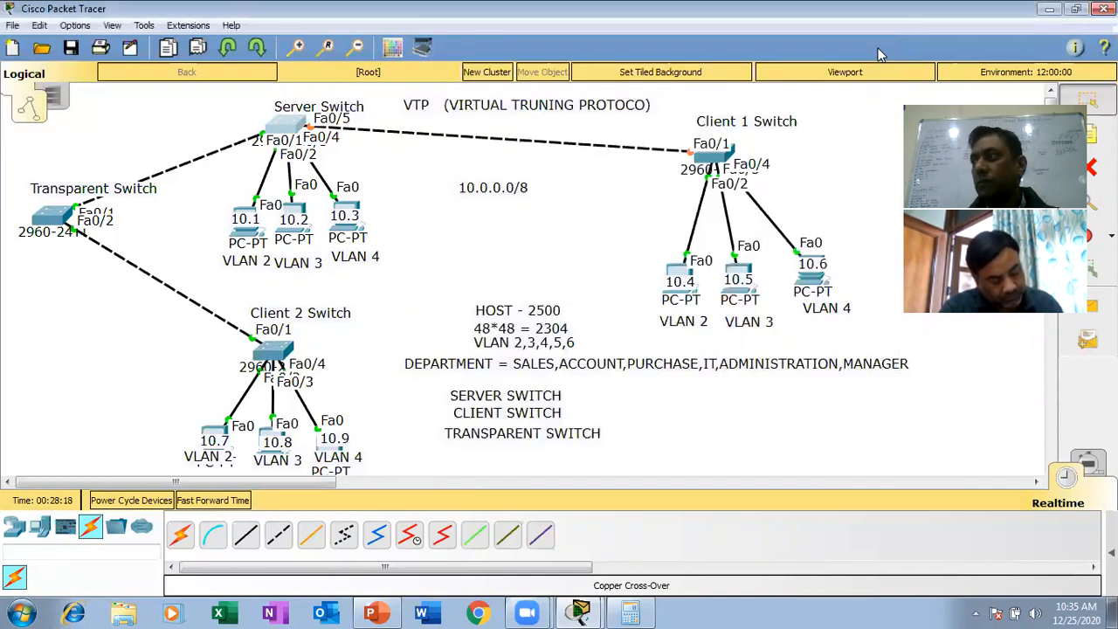
{"action": "left_click", "coordinate": [281, 131]}
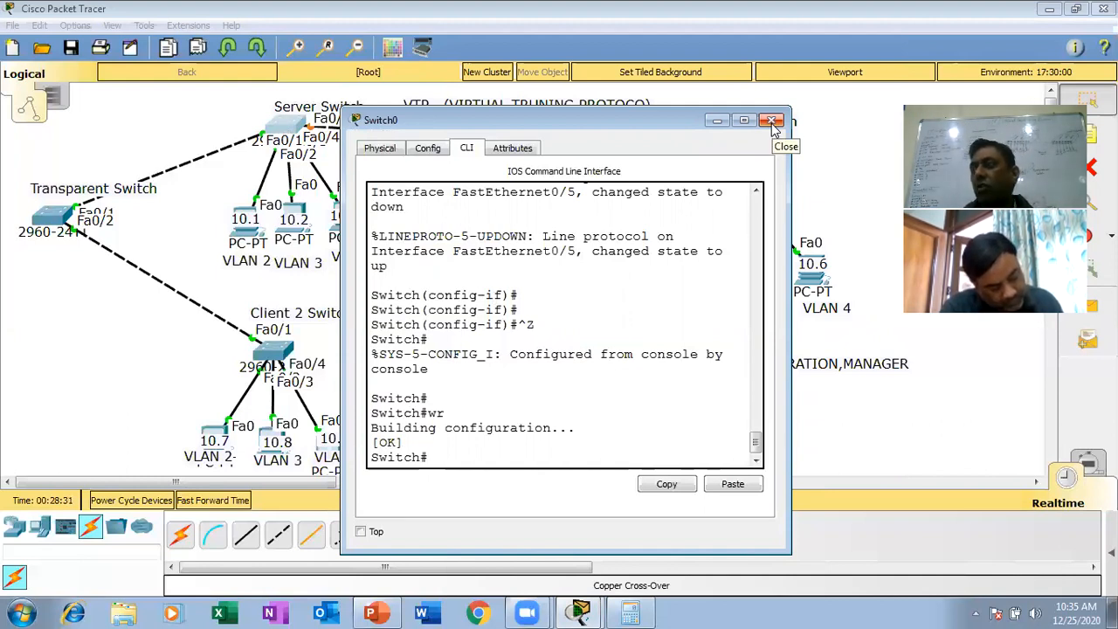
{"action": "left_click", "coordinate": [771, 122]}
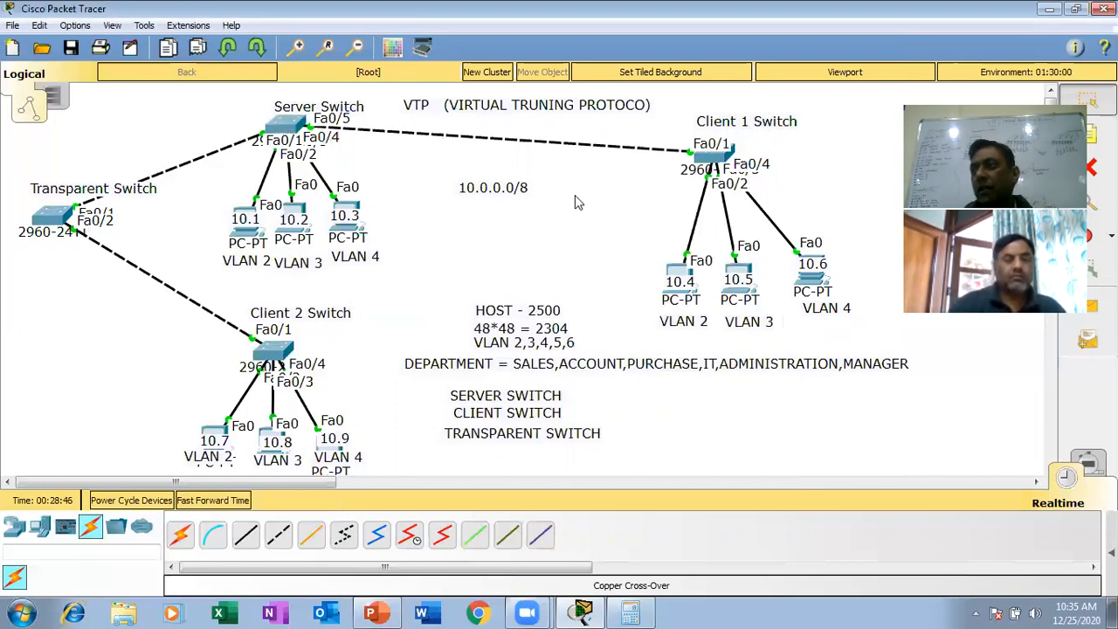
- Open the Client 1 Switch's command line, uncover its topology area, and enter global configuration mode with en and config t
{"action": "left_click", "coordinate": [718, 165]}
{"action": "left_click_drag", "start_coordinate": [492, 120], "coordinate": [275, 108]}
{"action": "left_click", "coordinate": [226, 130]}
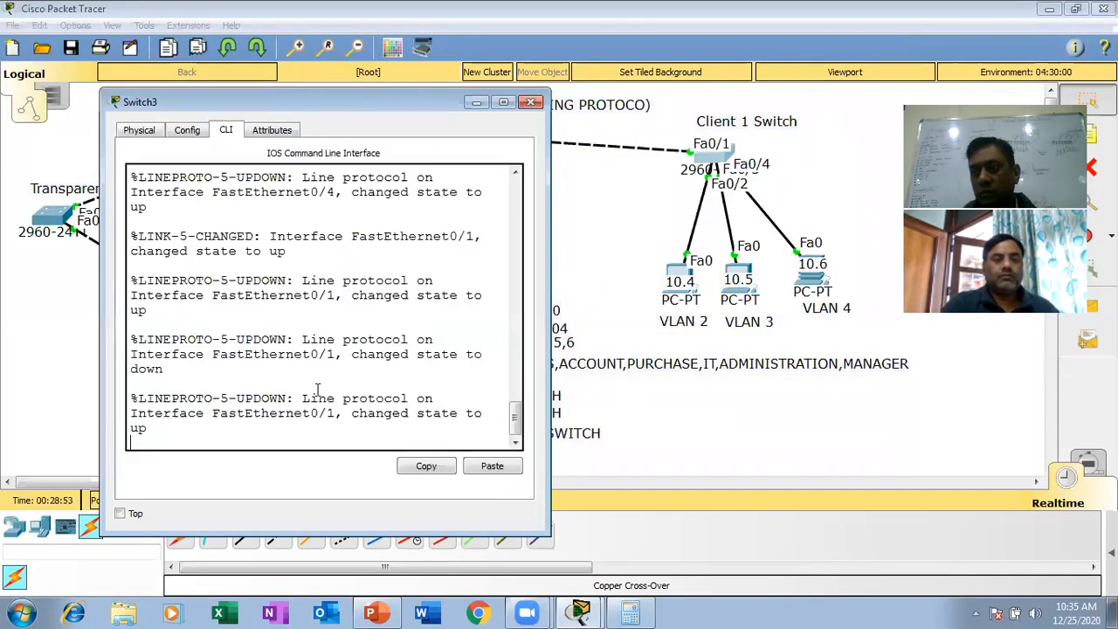
{"action": "key", "text": "Return"}
{"action": "key", "text": "Return"}
{"action": "key", "text": "Return"}
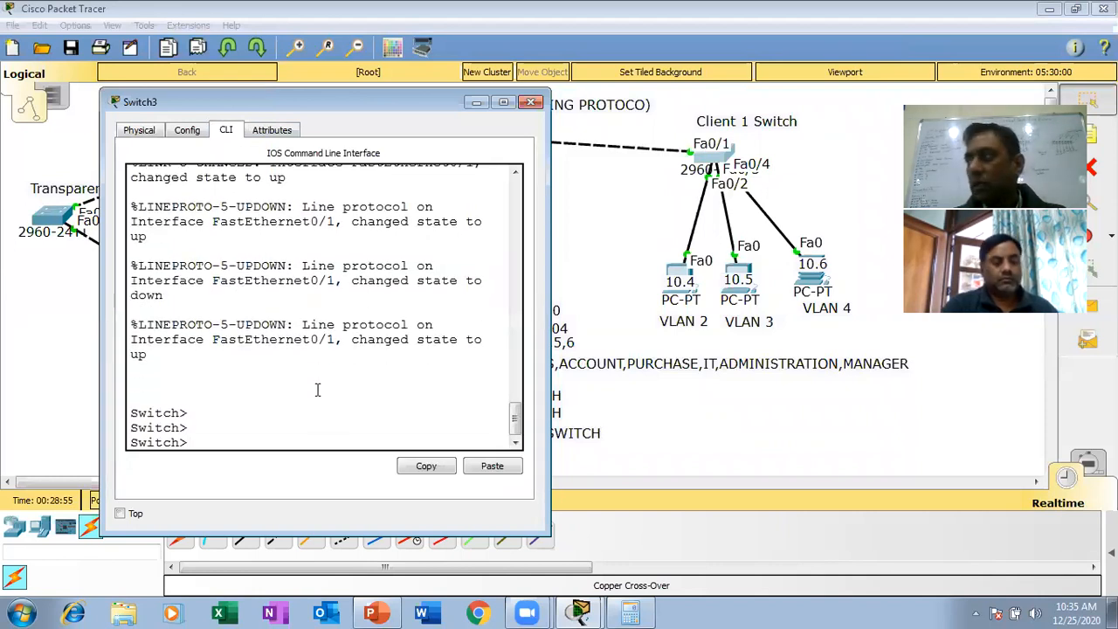
{"action": "key", "text": "Return"}
{"action": "type", "text": "en"}
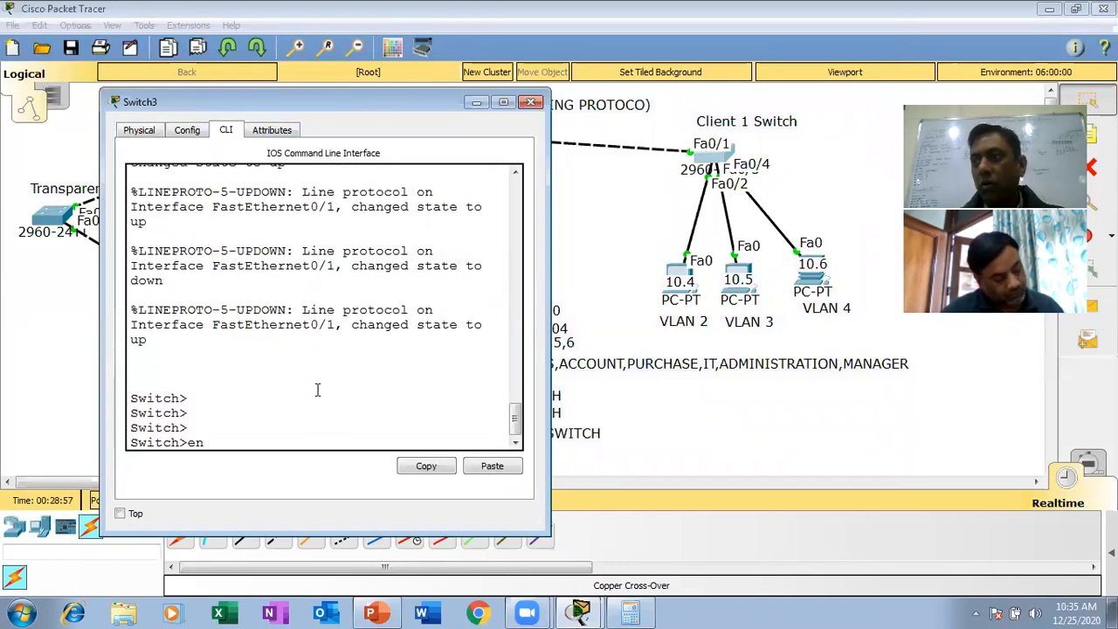
{"action": "key", "text": "Return"}
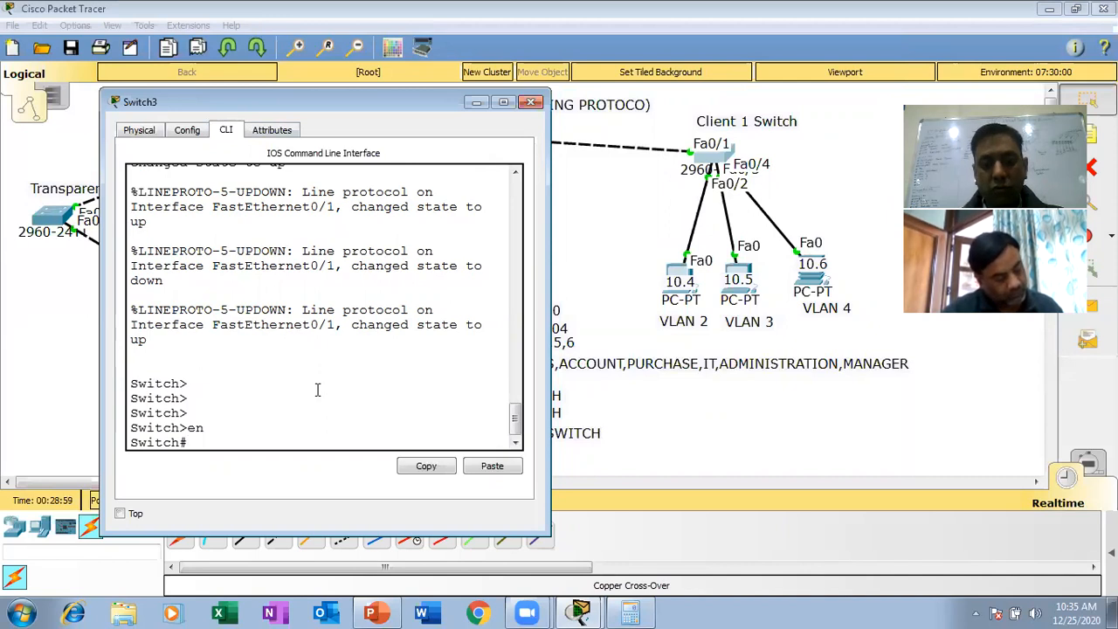
{"action": "type", "text": "config t"}
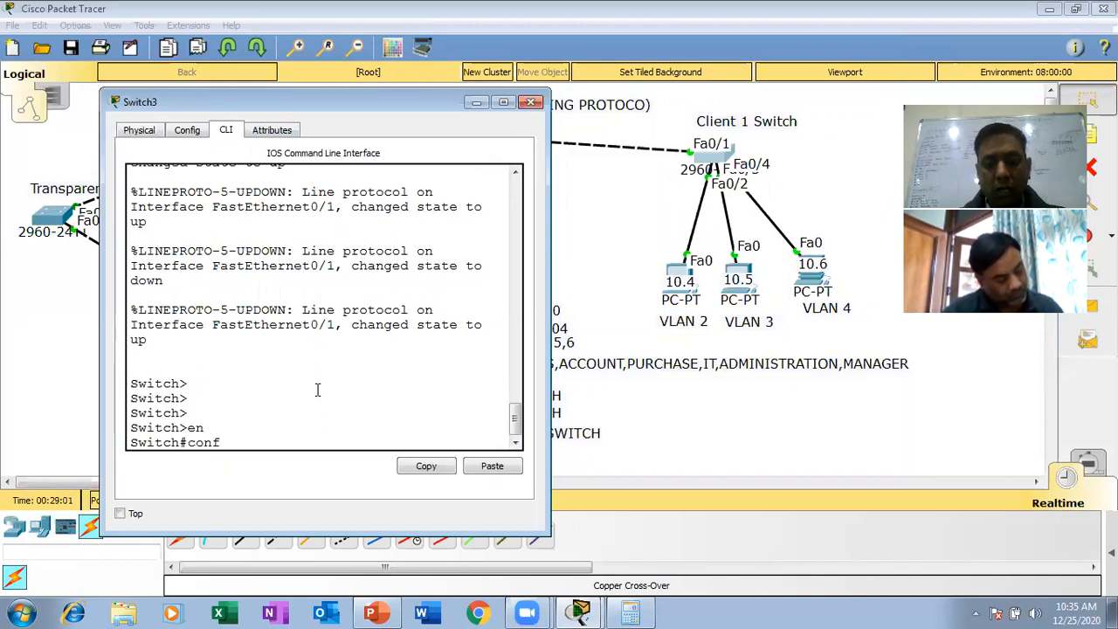
{"action": "key", "text": "Return"}
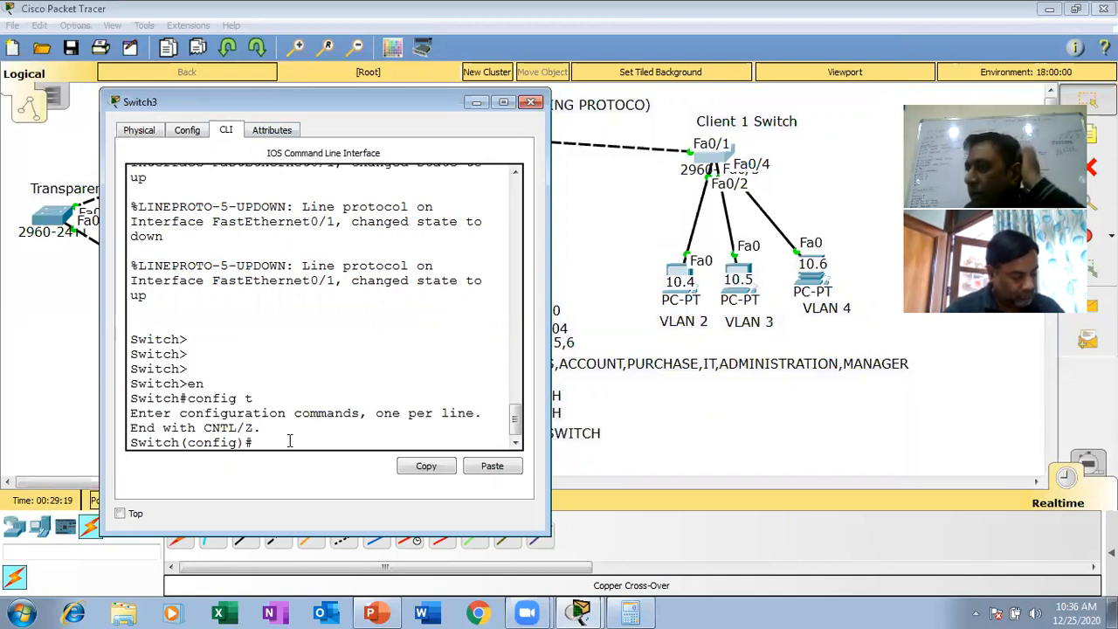
- Set the VTP domain on the Client 1 Switch to yahoo
{"action": "type", "text": "v"}
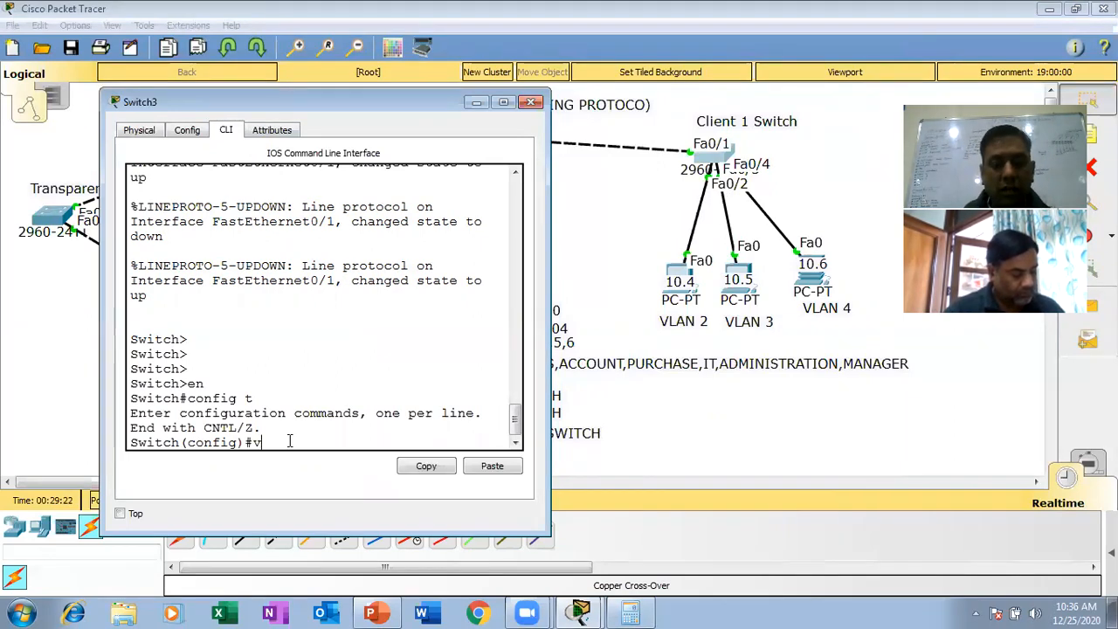
{"action": "type", "text": "tp domain"}
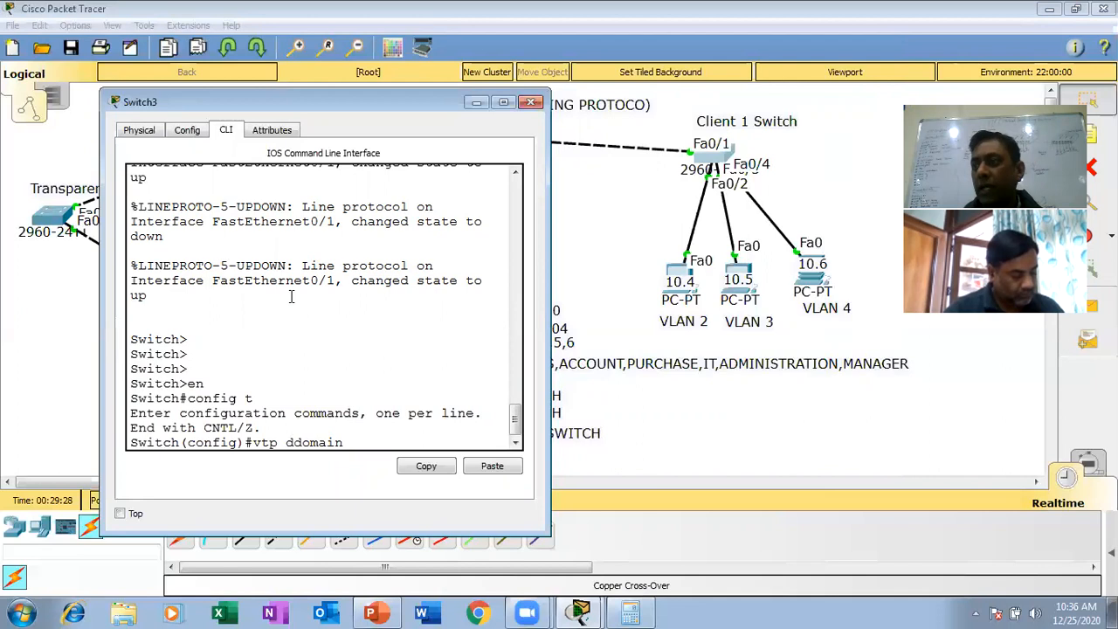
{"action": "type", "text": "yahoo"}
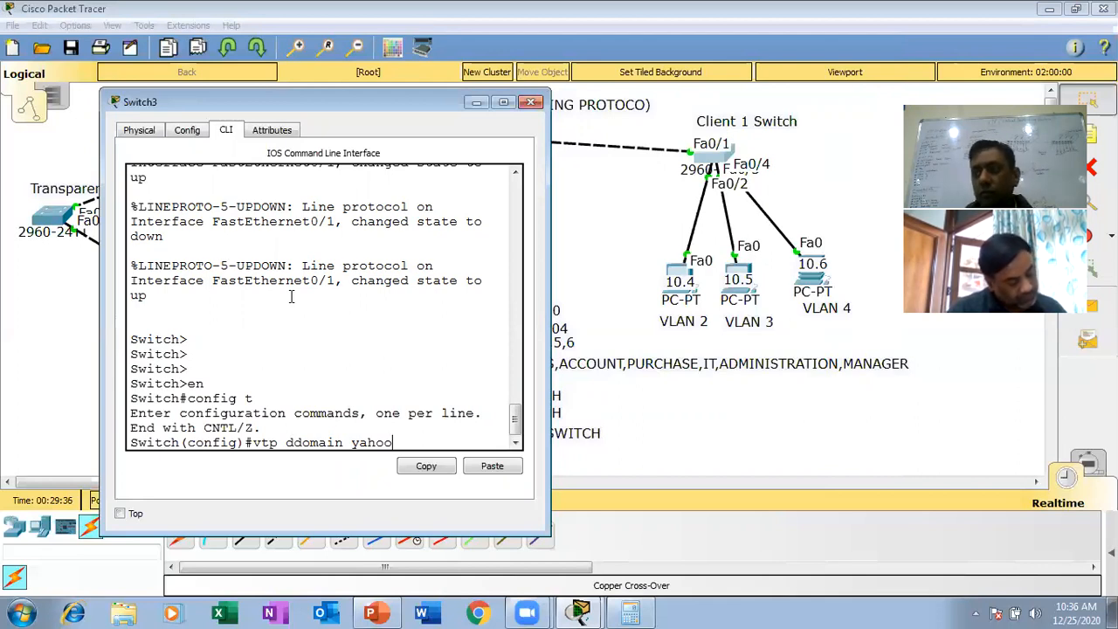
{"action": "key", "text": "BackSpace"}
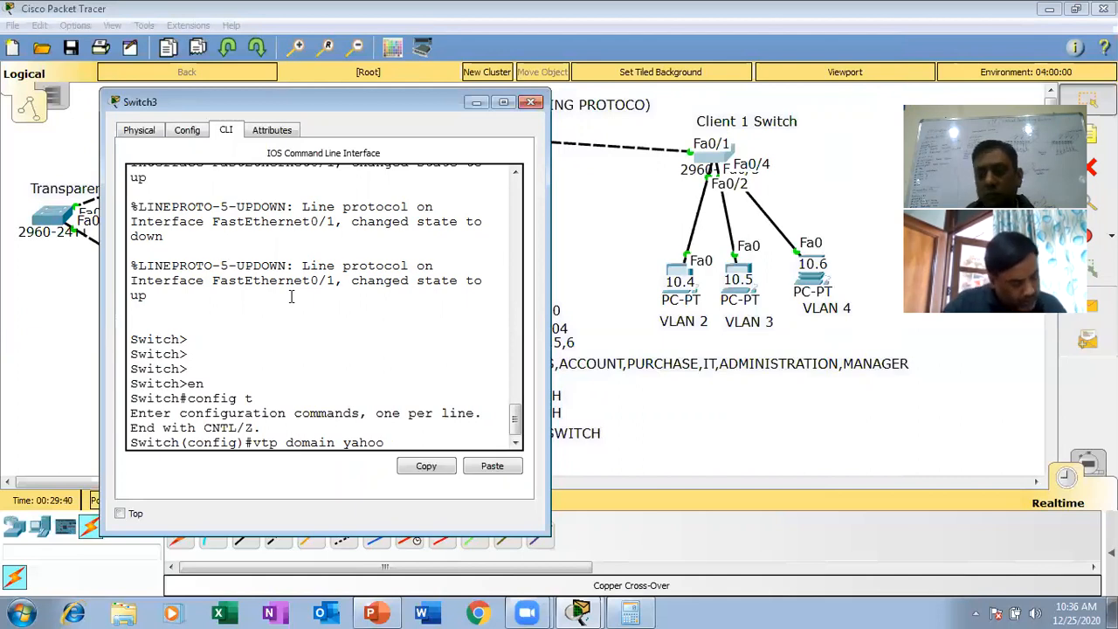
{"action": "key", "text": "Return"}
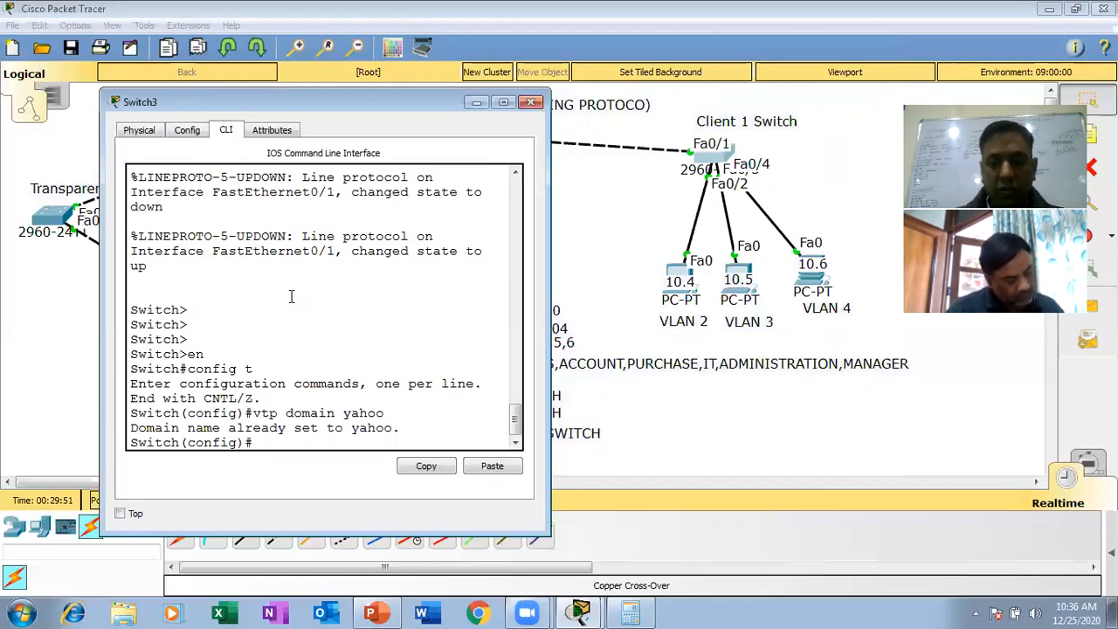
- Set the Client 1 Switch's VTP mode to client
{"action": "type", "text": "vtp mo"}
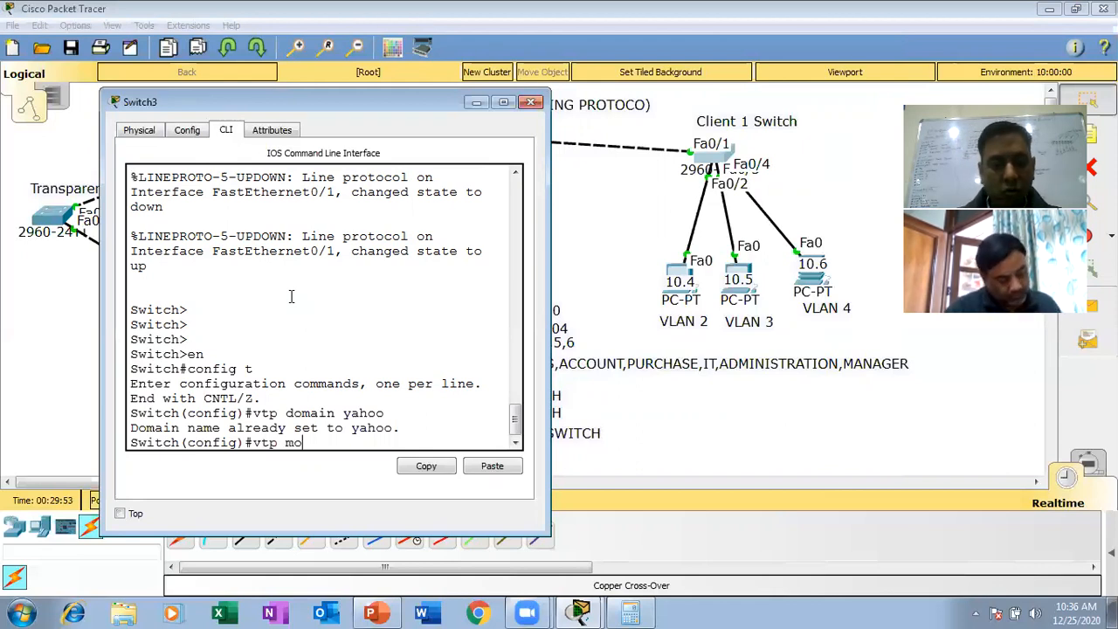
{"action": "type", "text": "de client"}
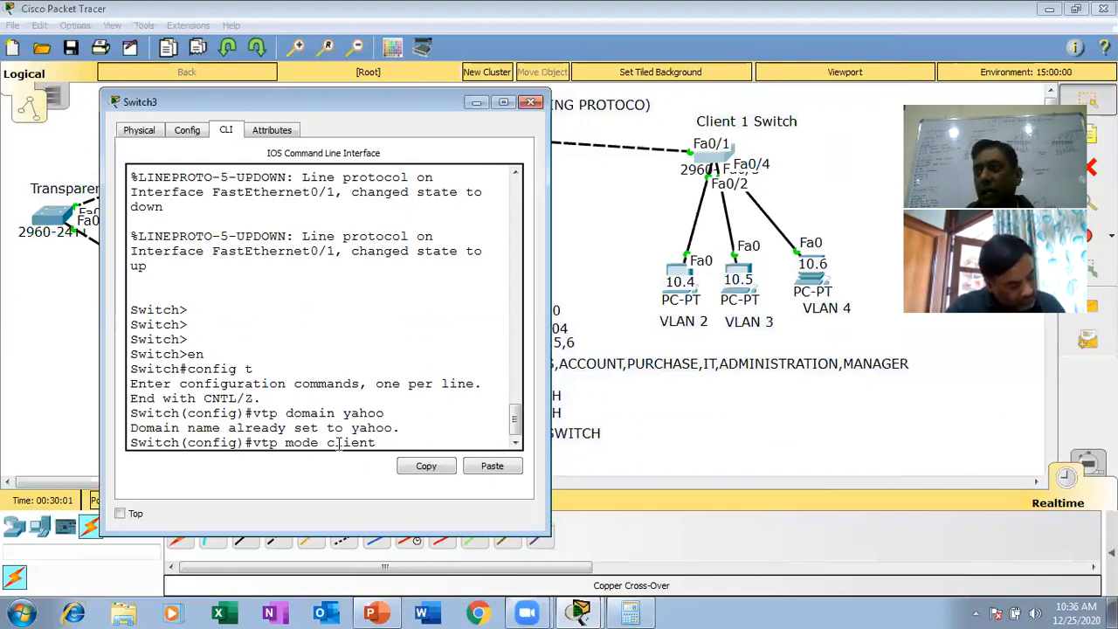
{"action": "key", "text": "Return"}
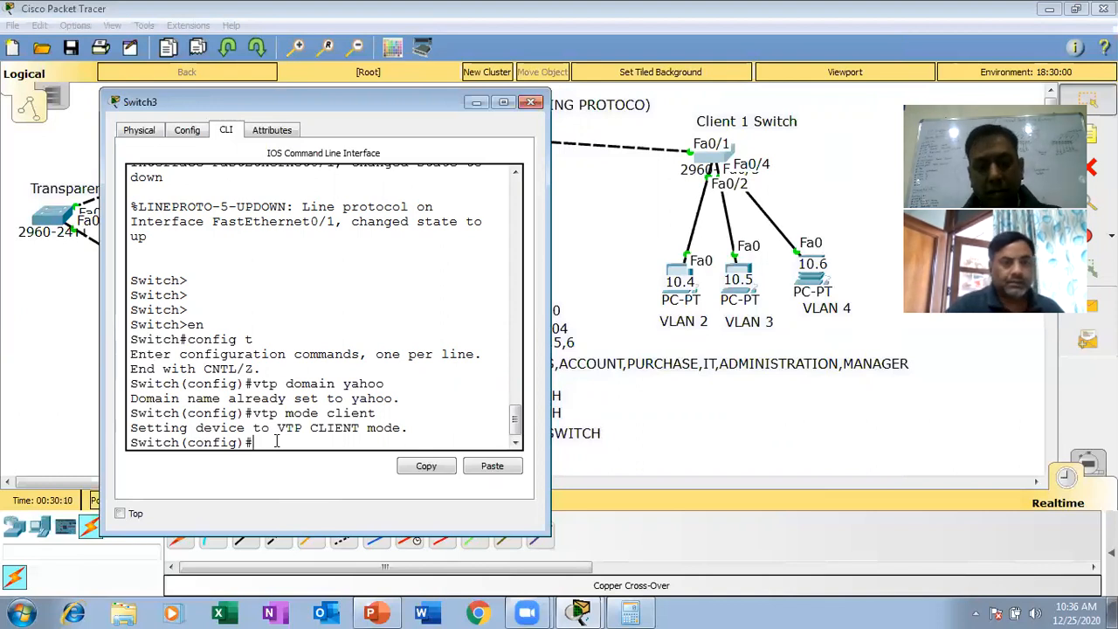
- Set the VTP password on the Client 1 Switch to the same password as the server switch
{"action": "type", "text": "vtp pa"}
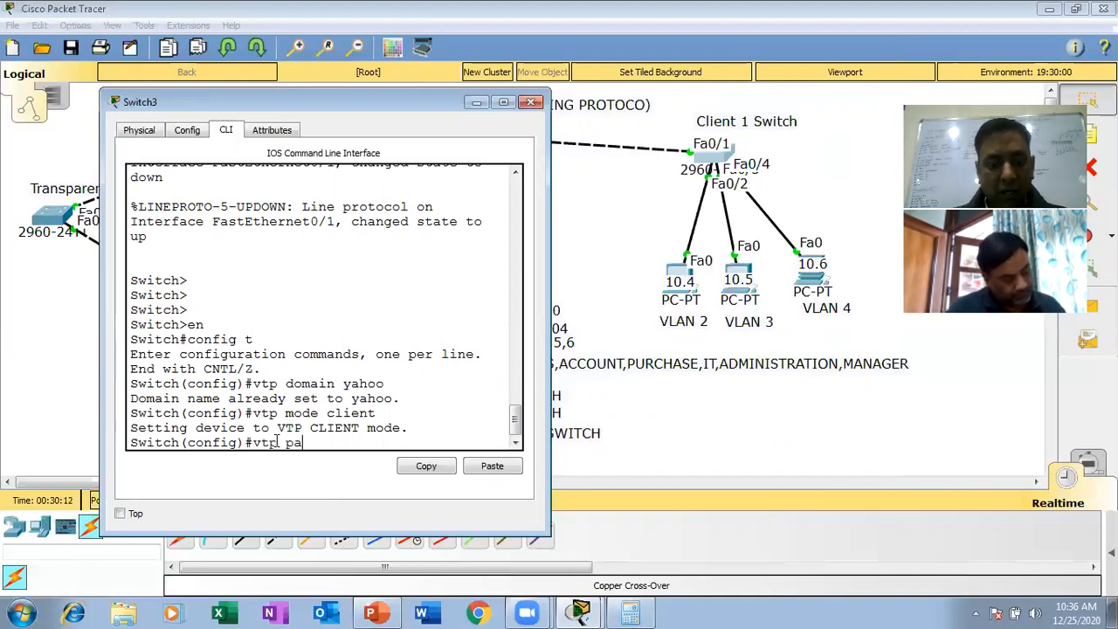
{"action": "type", "text": "sswor"}
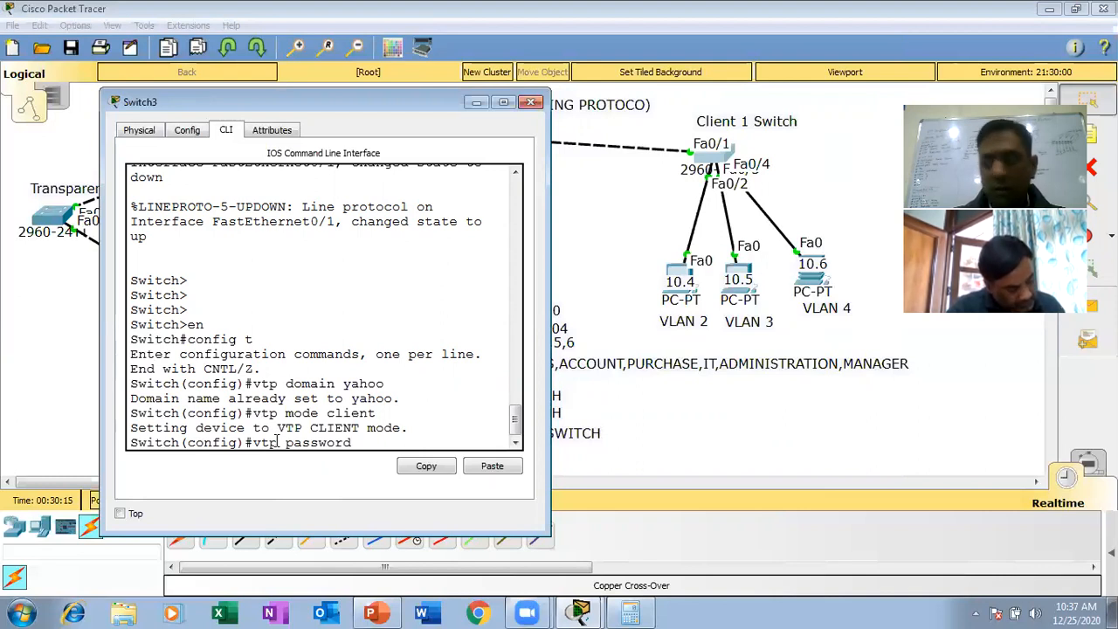
{"action": "type", "text": "d"}
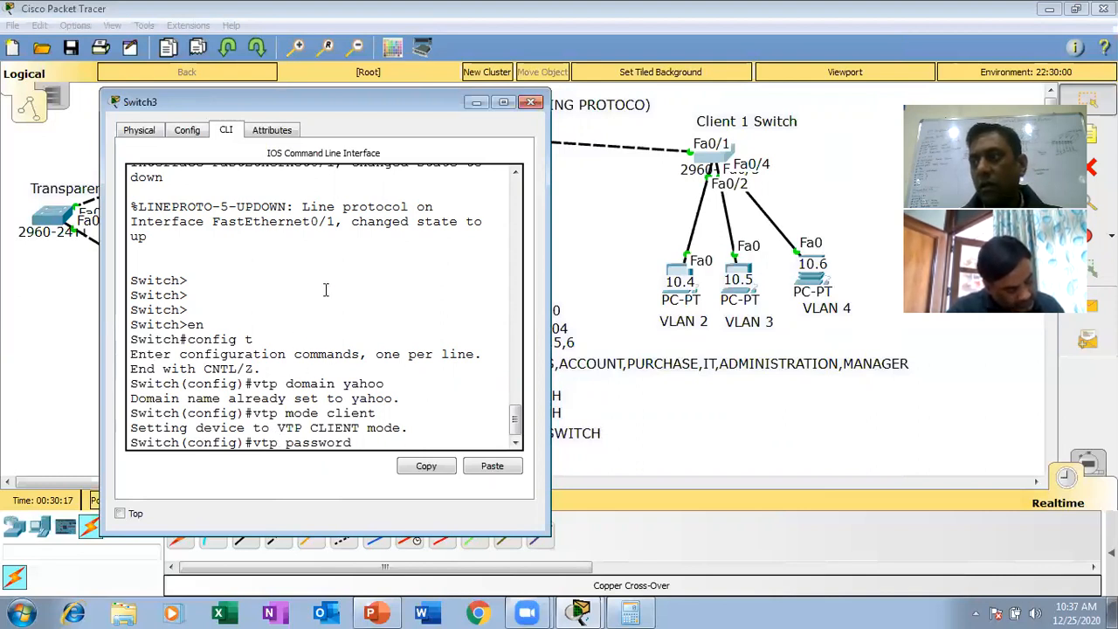
{"action": "type", "text": " ccna"}
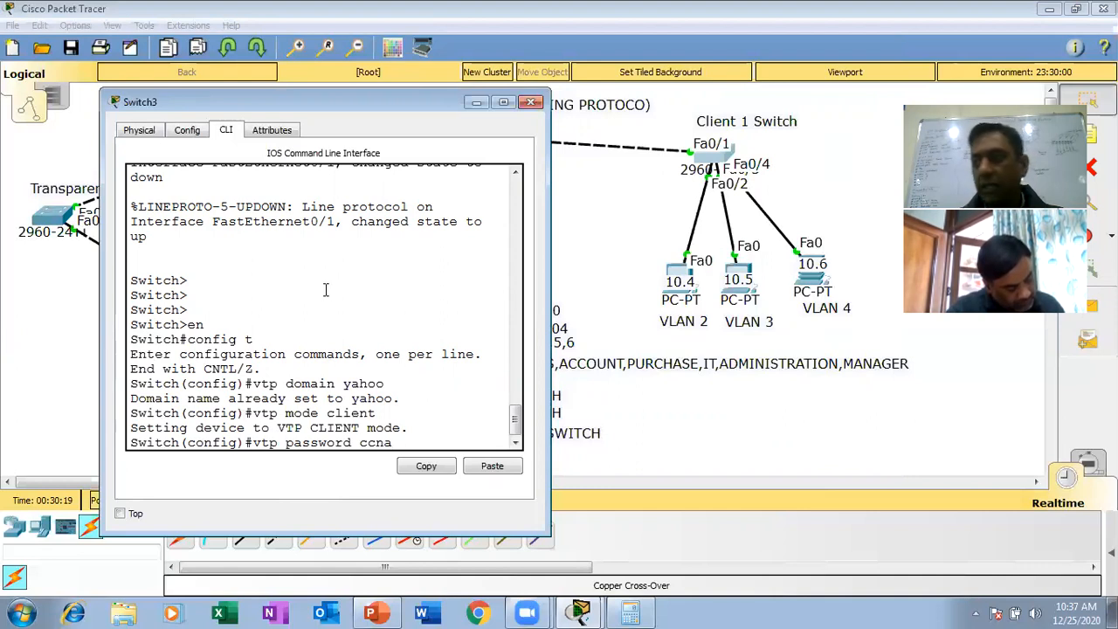
{"action": "key", "text": "Return"}
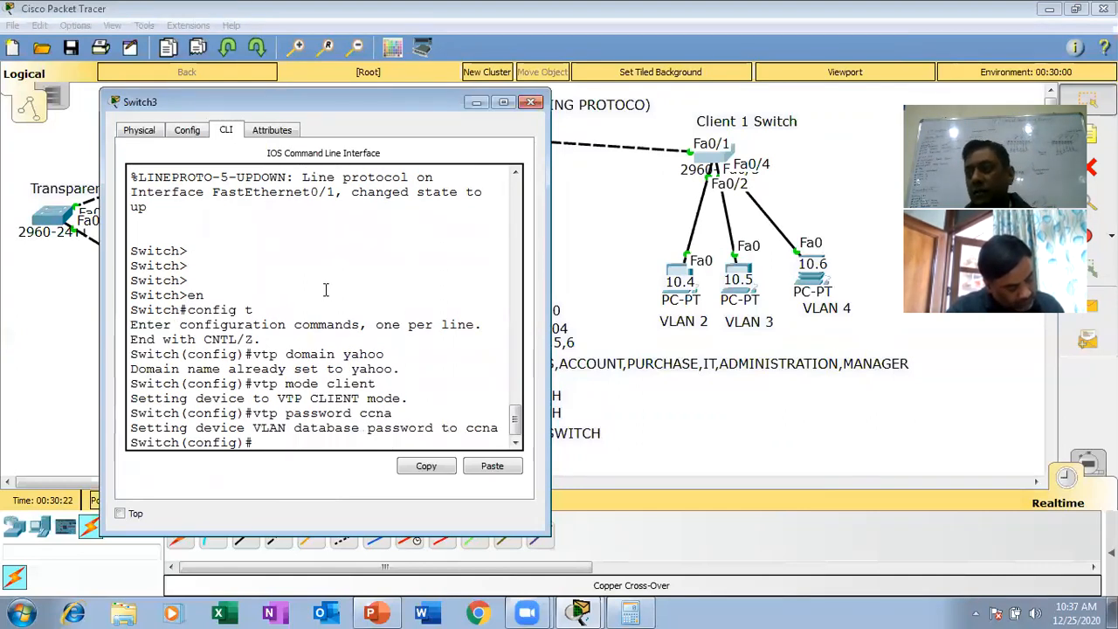
{"action": "key", "text": "Return"}
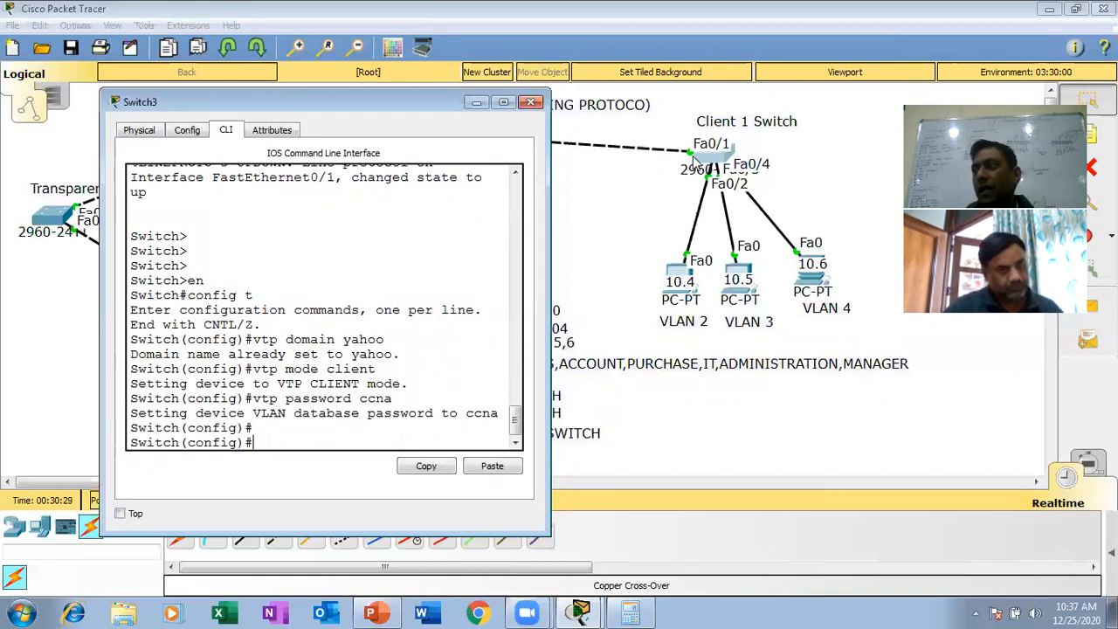
- Configure interface fa0/1 on the Client 1 Switch as a trunk with switchport mode trunk
{"action": "type", "text": "int fa"}
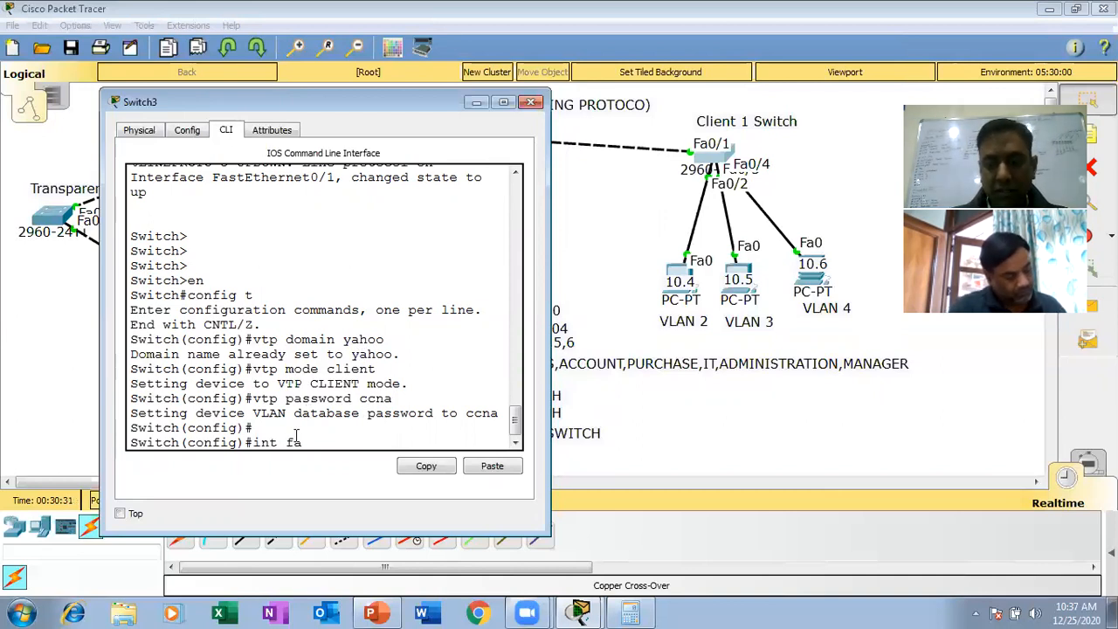
{"action": "type", "text": "0/1"}
{"action": "key", "text": "Return"}
{"action": "type", "text": "swi"}
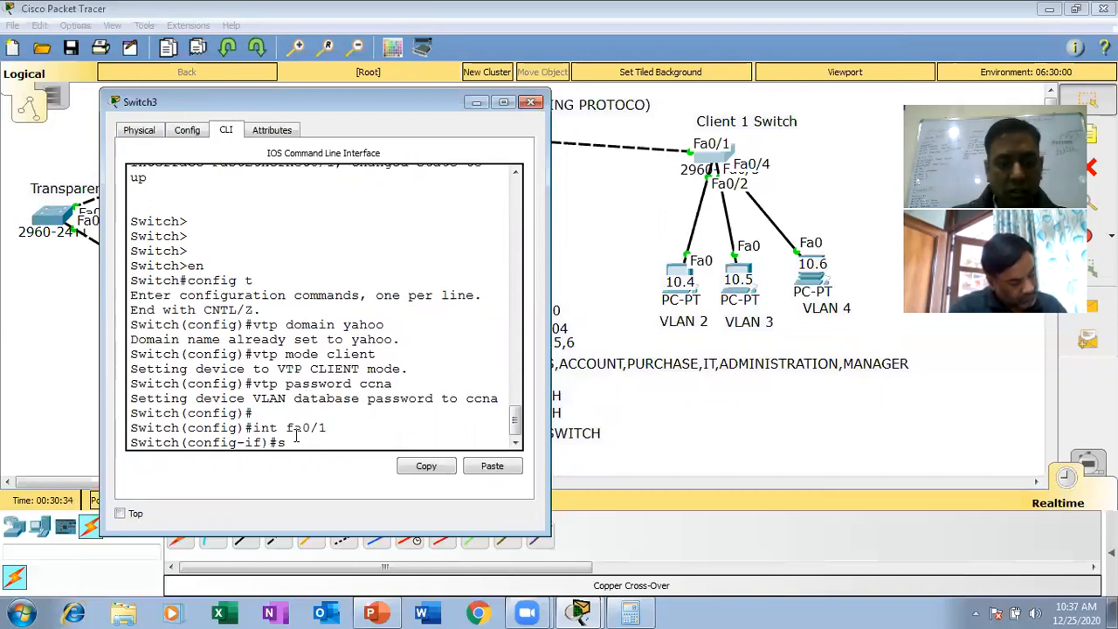
{"action": "key", "text": "Tab"}
{"action": "type", "text": "mo"}
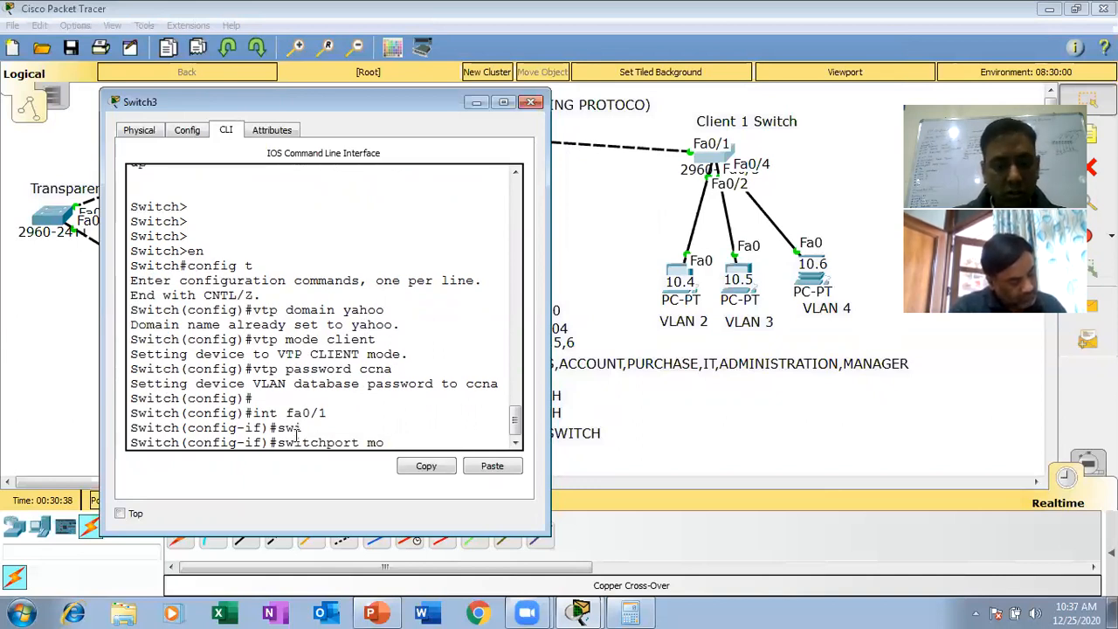
{"action": "type", "text": "d"}
{"action": "key", "text": "Tab"}
{"action": "type", "text": "tr"}
{"action": "key", "text": "Tab"}
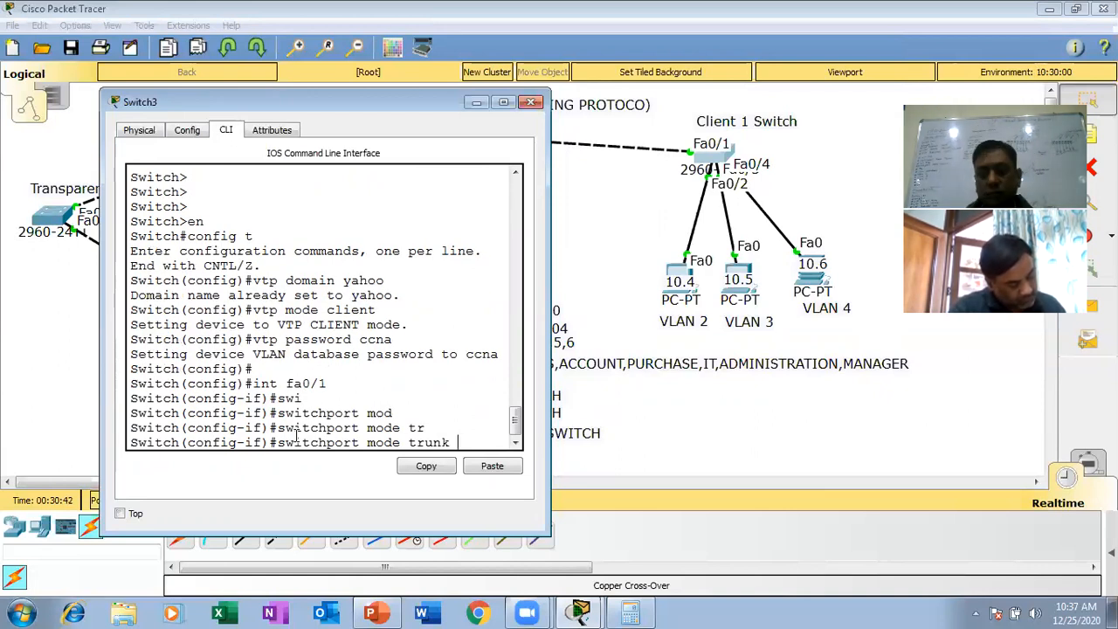
{"action": "key", "text": "Return"}
{"action": "key", "text": "Return"}
{"action": "key", "text": "Return"}
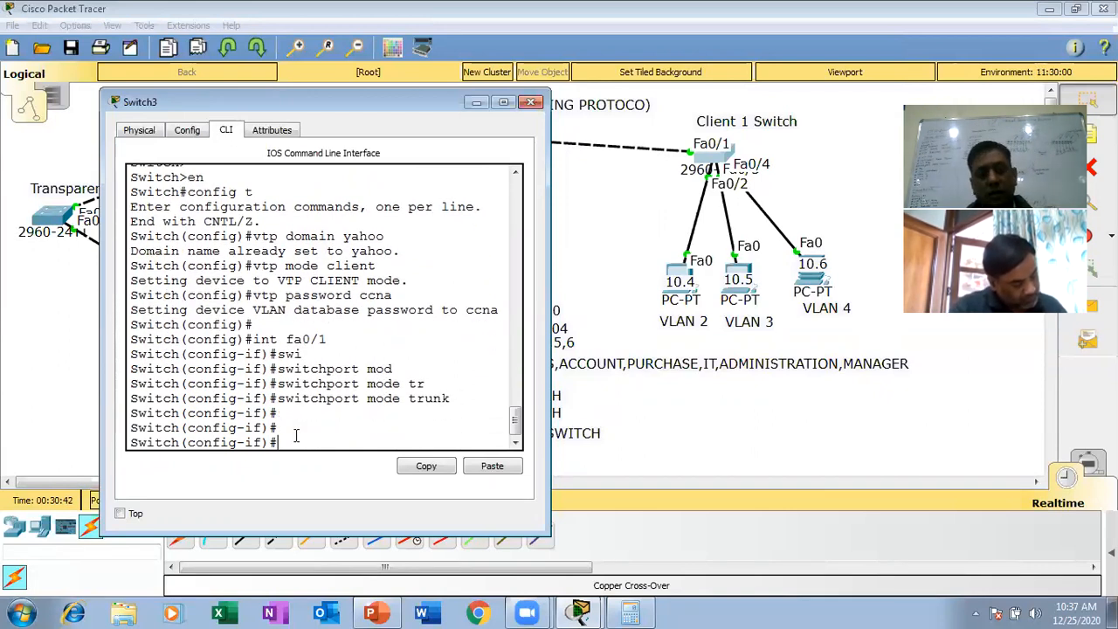
- Leave configuration mode on the Client 1 Switch and save its configuration with wr
{"action": "key", "text": "ctrl+z"}
{"action": "key", "text": "Return"}
{"action": "key", "text": "Return"}
{"action": "type", "text": "wr"}
{"action": "key", "text": "Return"}
{"action": "key", "text": "Return"}
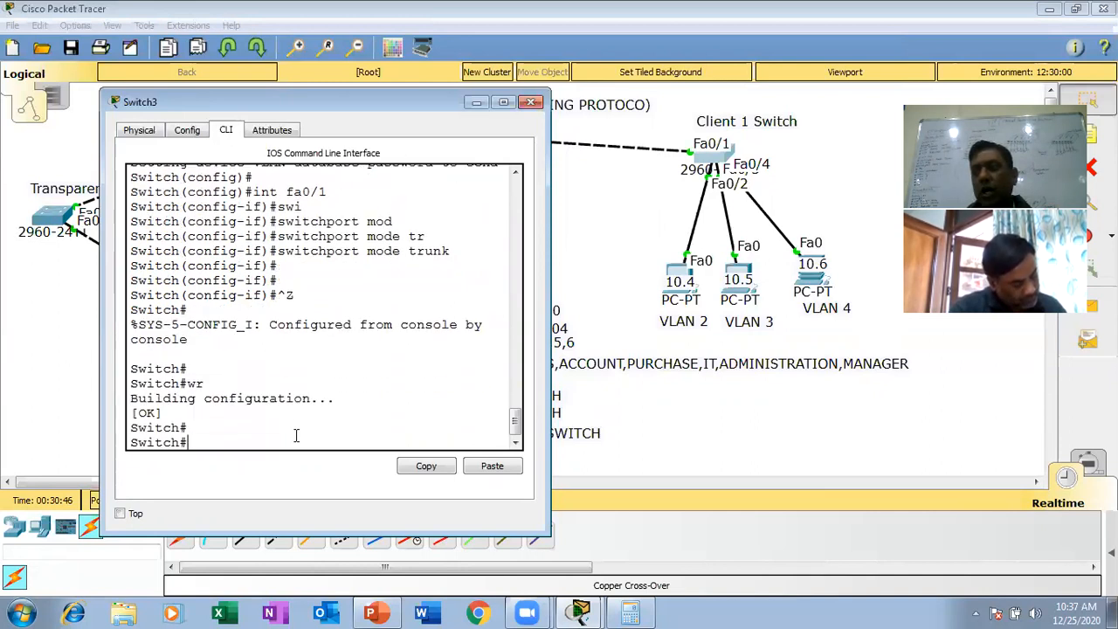
{"action": "key", "text": "Return"}
{"action": "key", "text": "Return"}
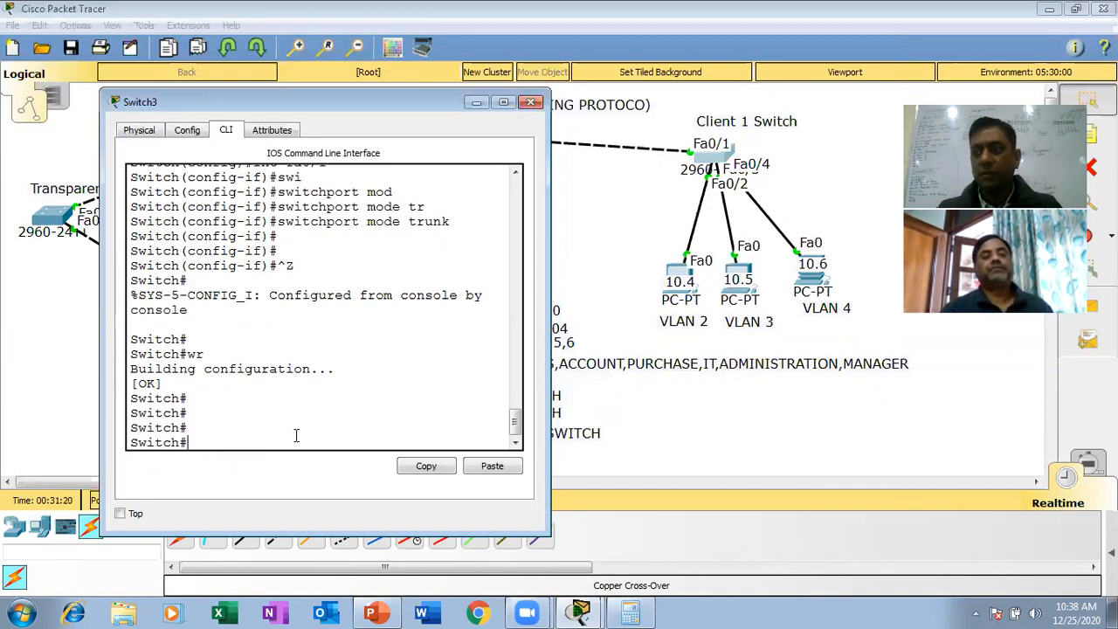
- Show the VLAN table on the Client 1 Switch with sh vlan, examine the entries for VLANs 2 to 4, and close the switch window
{"action": "type", "text": "h v"}
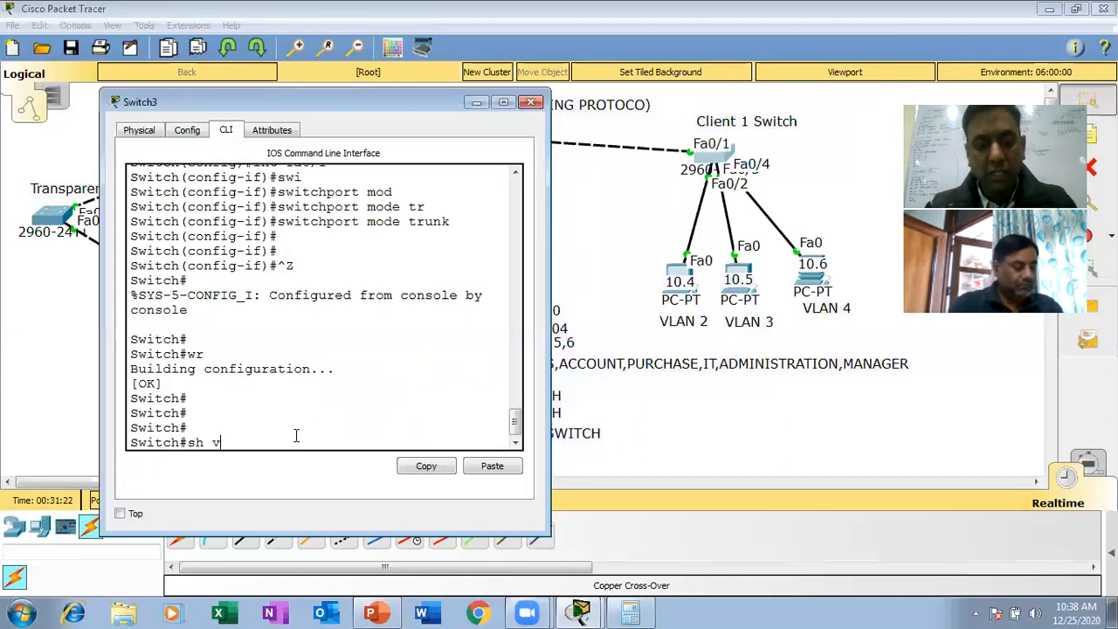
{"action": "type", "text": "lan"}
{"action": "key", "text": "Tab"}
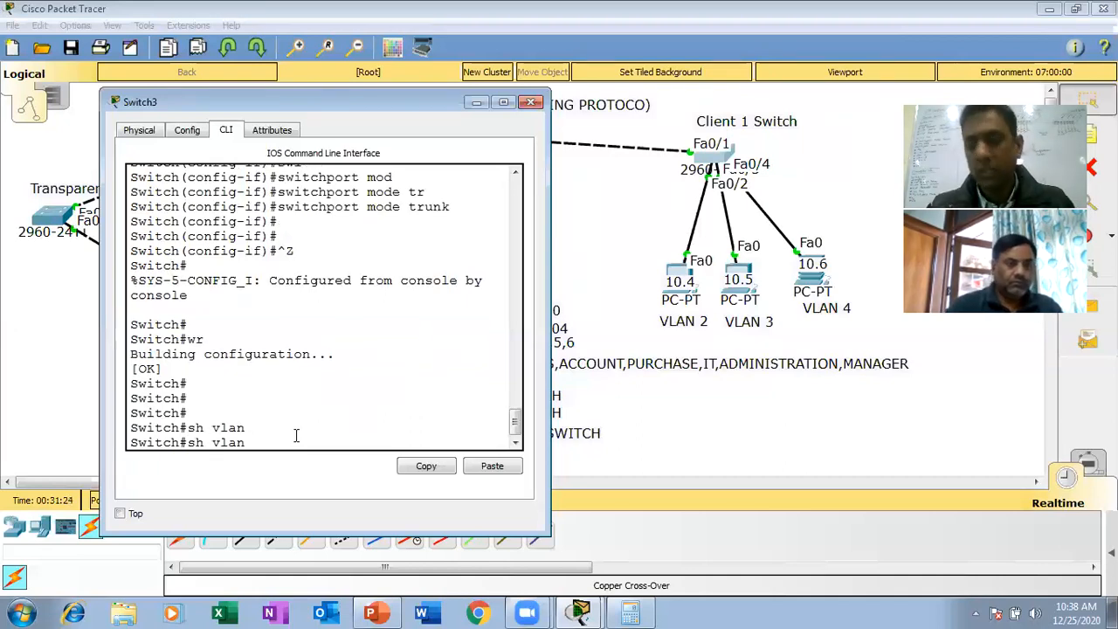
{"action": "key", "text": "Return"}
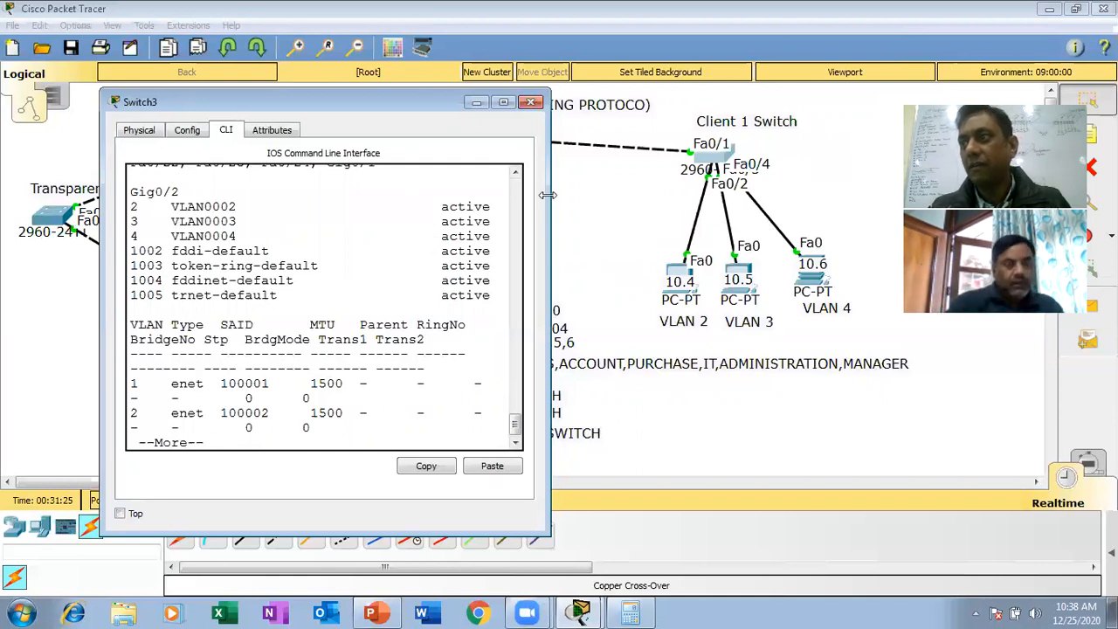
{"action": "left_click_drag", "start_coordinate": [548, 195], "coordinate": [767, 196]}
{"action": "left_click_drag", "start_coordinate": [733, 432], "coordinate": [733, 420]}
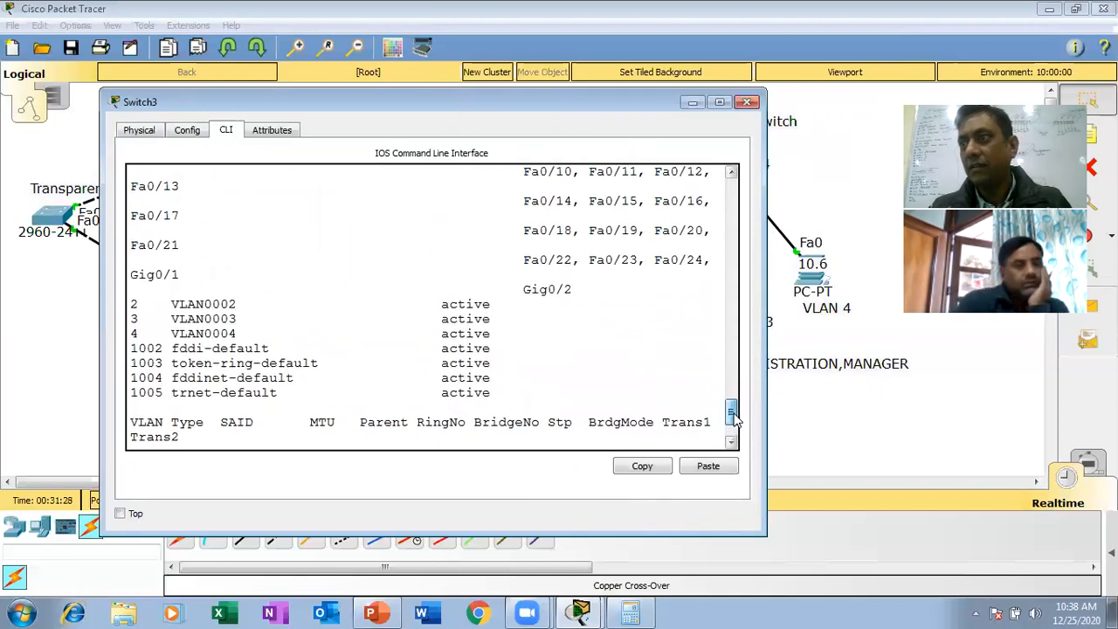
{"action": "left_click_drag", "start_coordinate": [503, 340], "coordinate": [129, 303]}
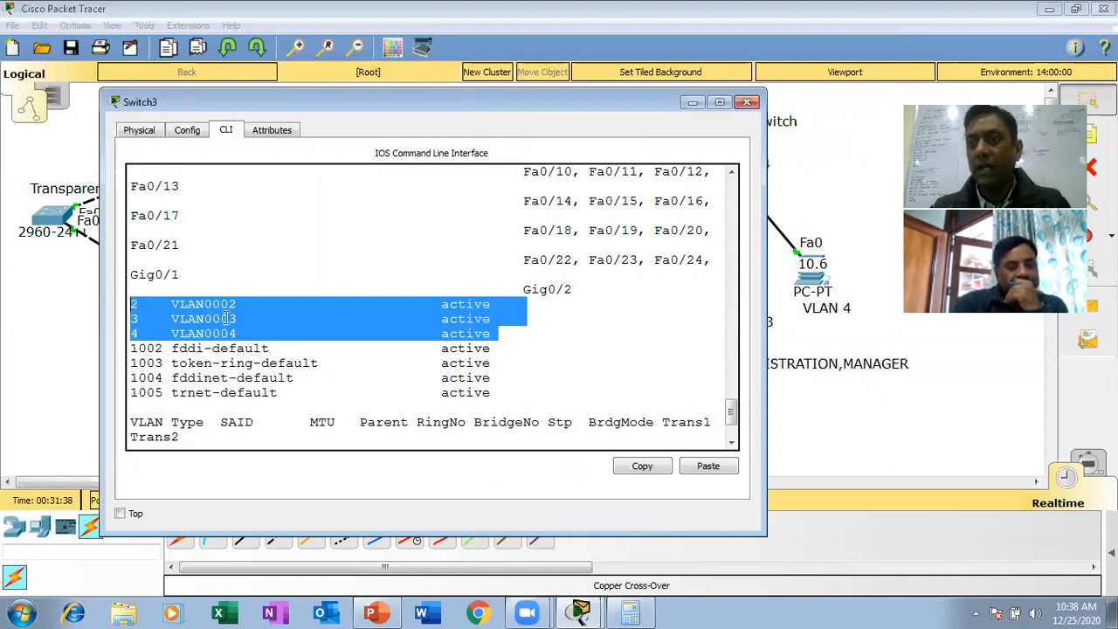
{"action": "left_click", "coordinate": [513, 330]}
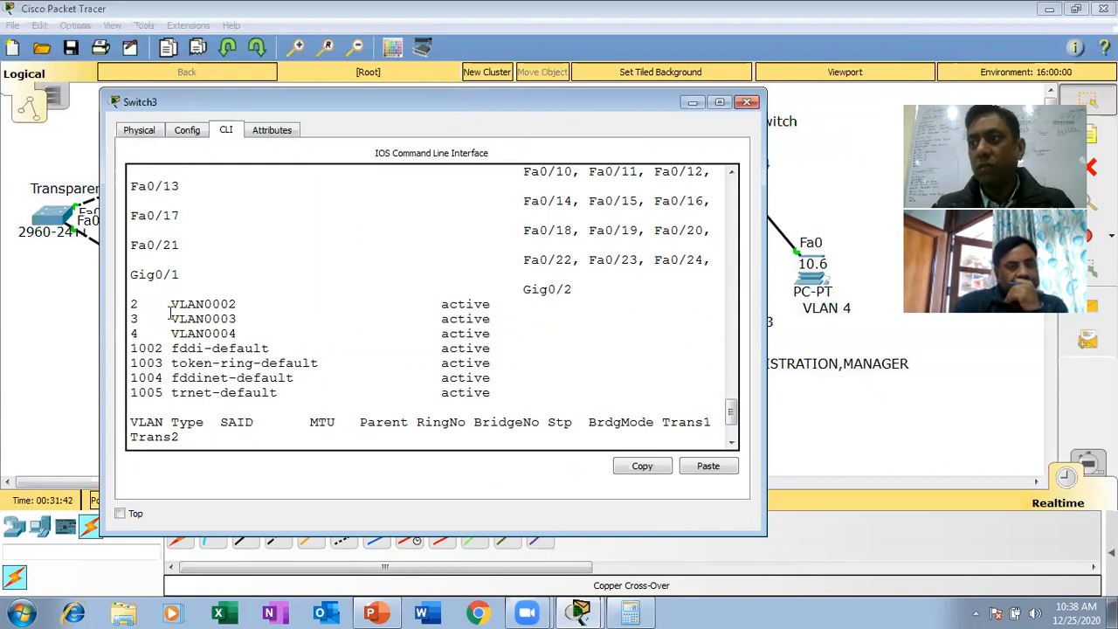
{"action": "left_click", "coordinate": [748, 103]}
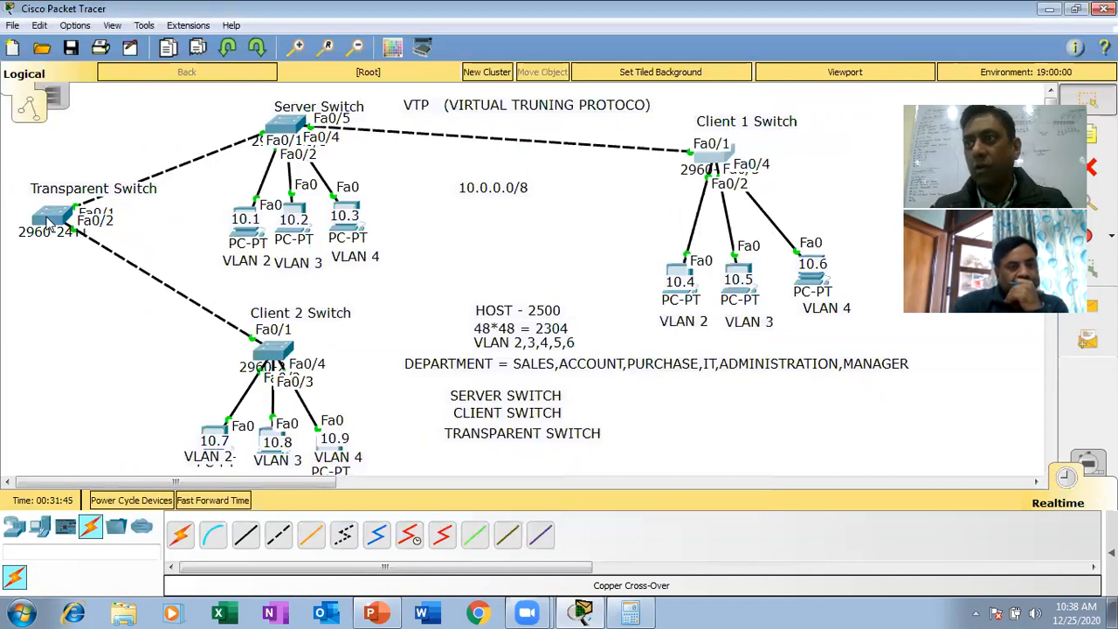
- Open the Client 2 Switch's command line, enter global configuration mode with en and config t, and uncover its topology area
{"action": "left_click", "coordinate": [285, 351]}
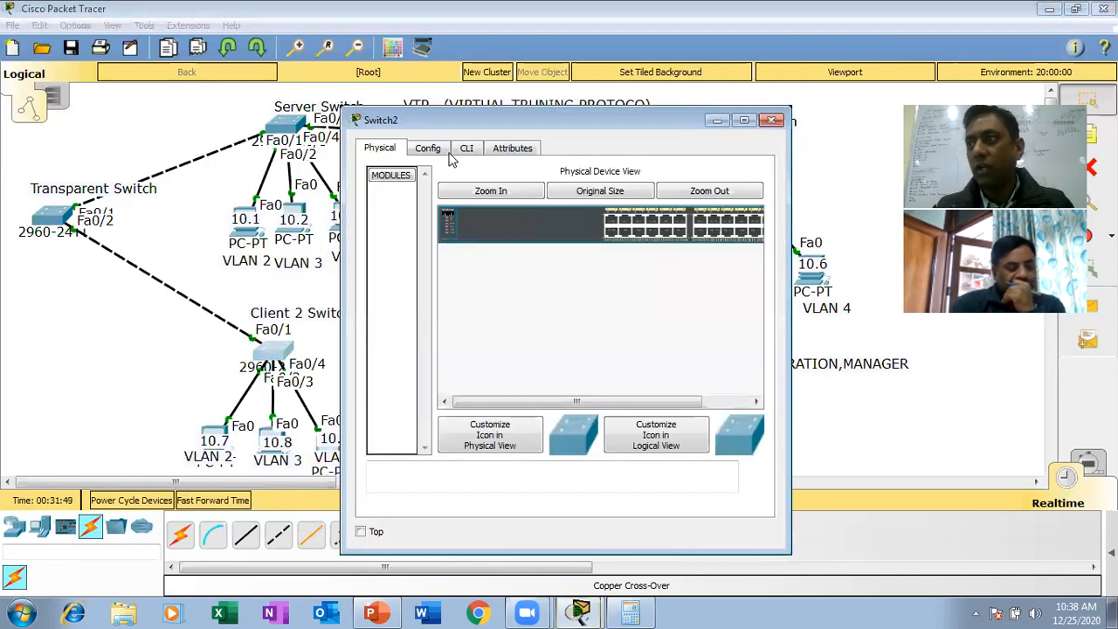
{"action": "left_click", "coordinate": [467, 148]}
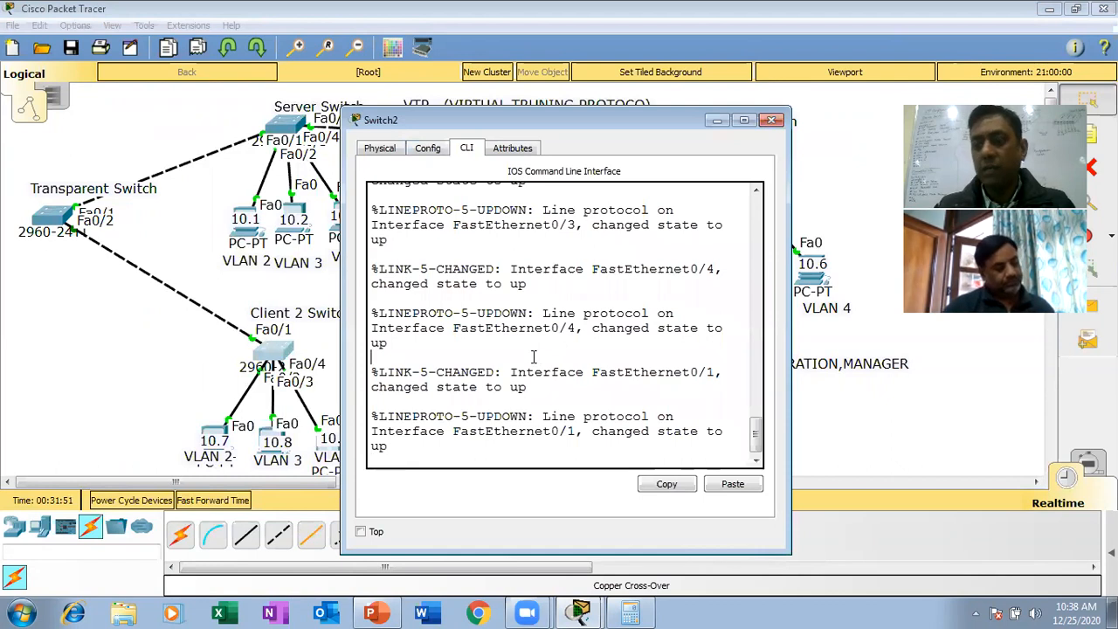
{"action": "key", "text": "Return"}
{"action": "key", "text": "Return"}
{"action": "type", "text": "en"}
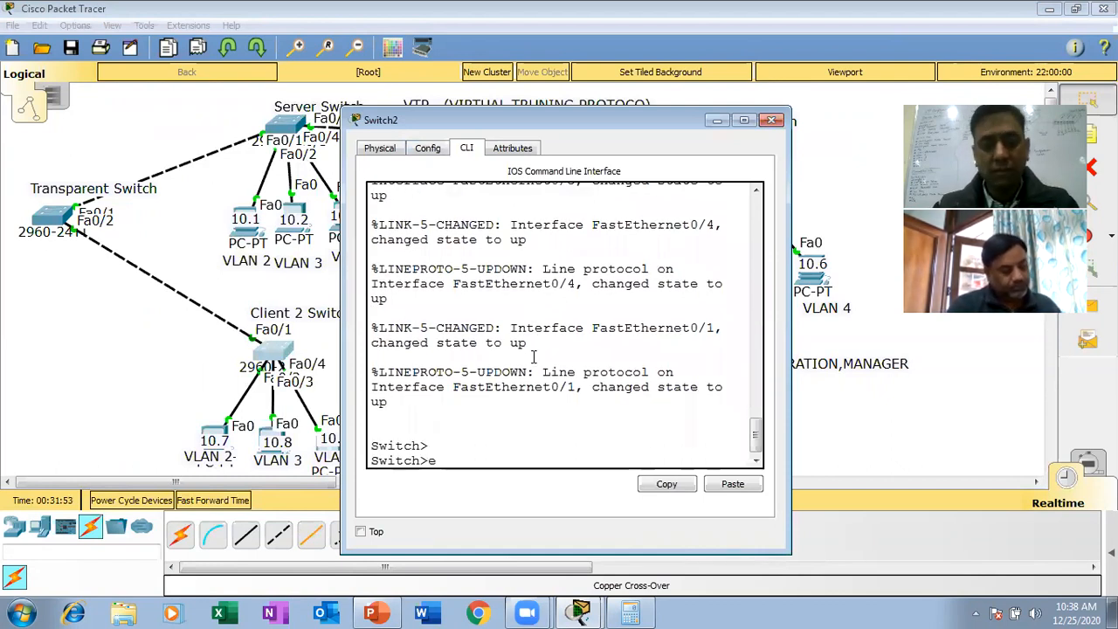
{"action": "key", "text": "Return"}
{"action": "key", "text": "Return"}
{"action": "type", "text": "en"}
{"action": "key", "text": "BackSpace"}
{"action": "key", "text": "BackSpace"}
{"action": "type", "text": "config t"}
{"action": "key", "text": "Return"}
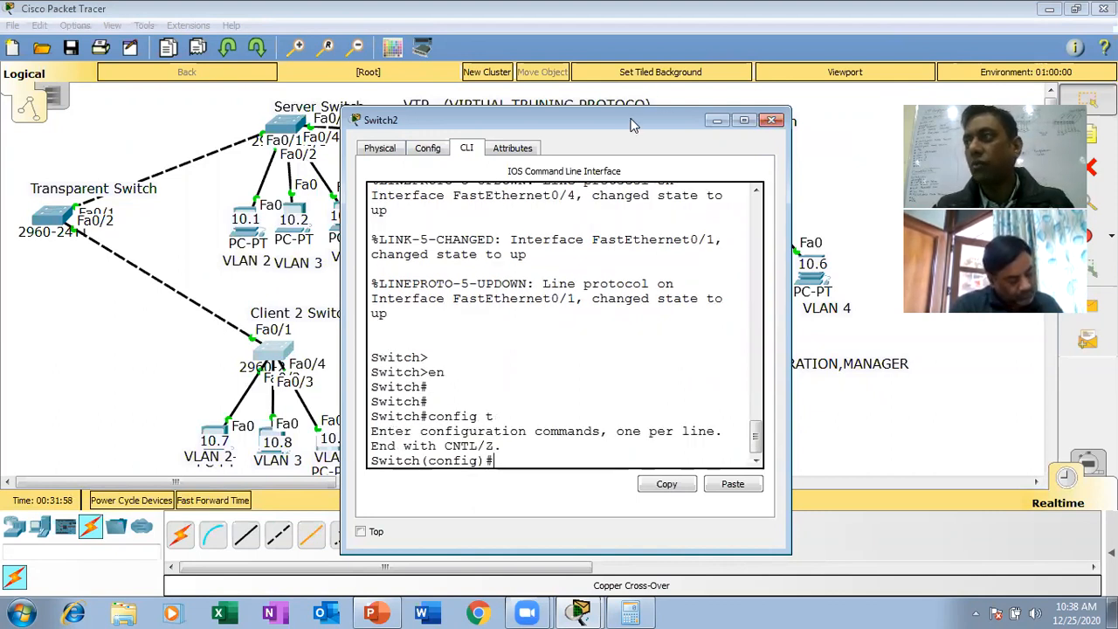
{"action": "left_click_drag", "start_coordinate": [635, 120], "coordinate": [695, 89]}
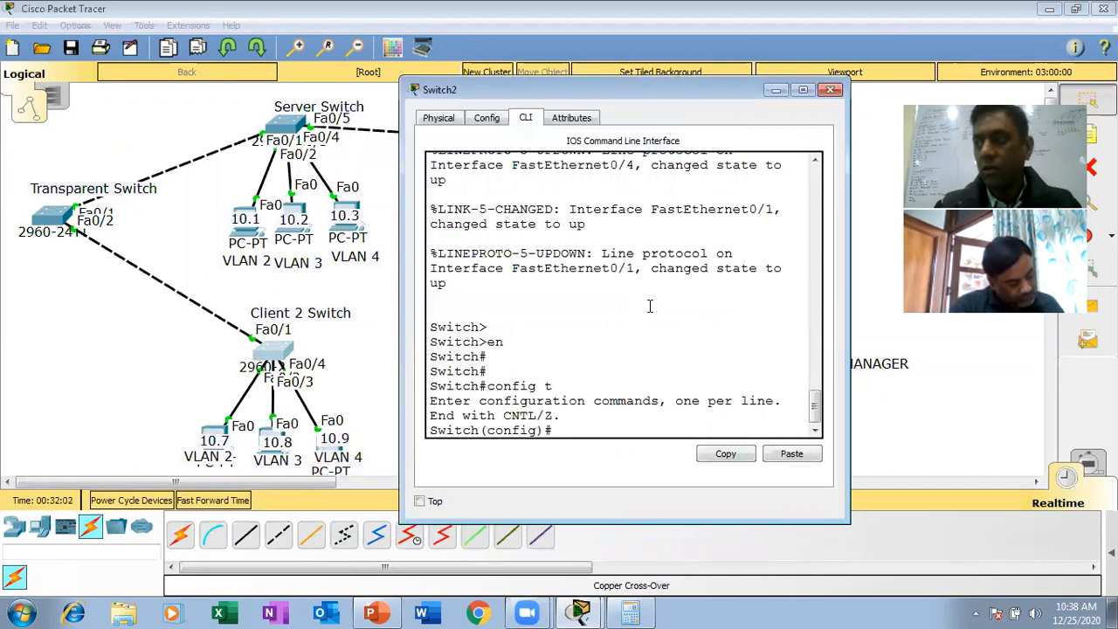
- Set the VTP domain on the Client 2 Switch to yahoo
{"action": "type", "text": "vtp d"}
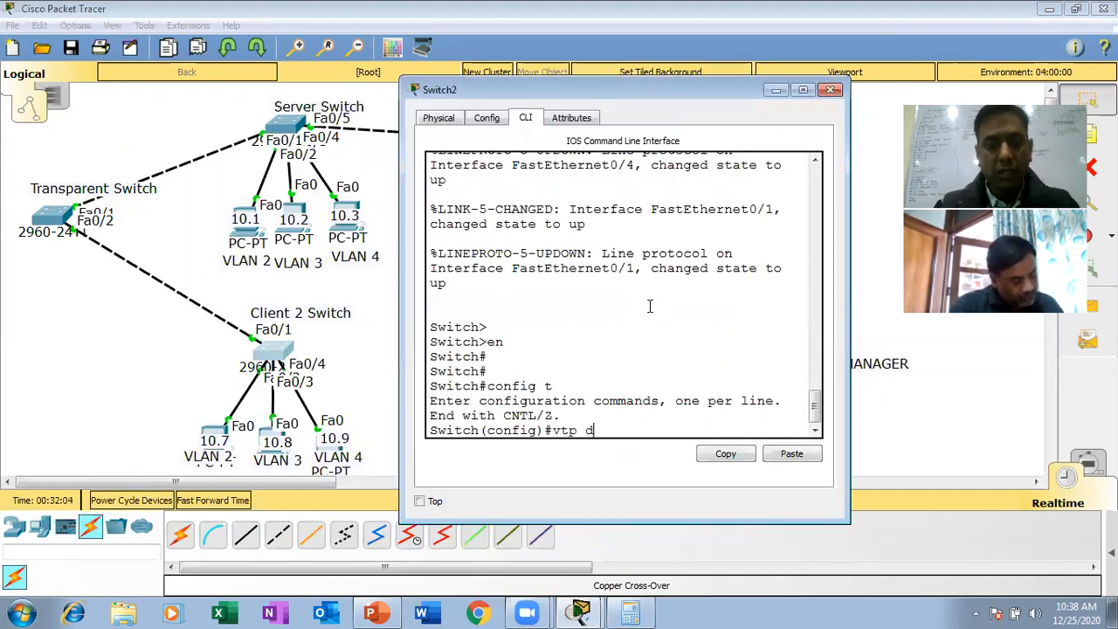
{"action": "type", "text": "oamin"}
{"action": "key", "text": "Tab"}
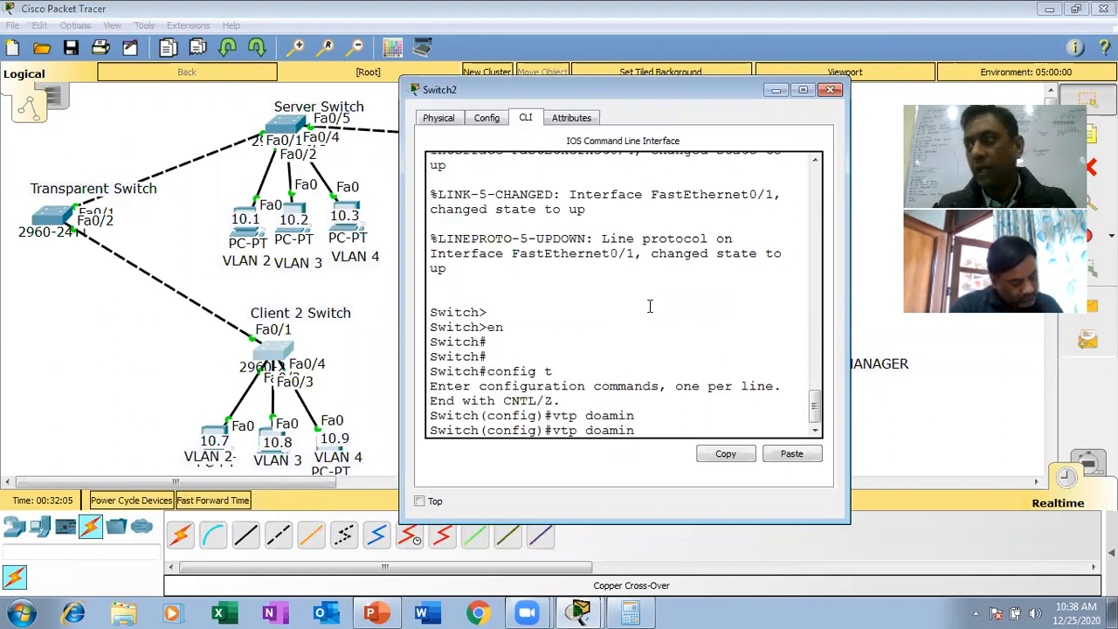
{"action": "type", "text": "yahoo"}
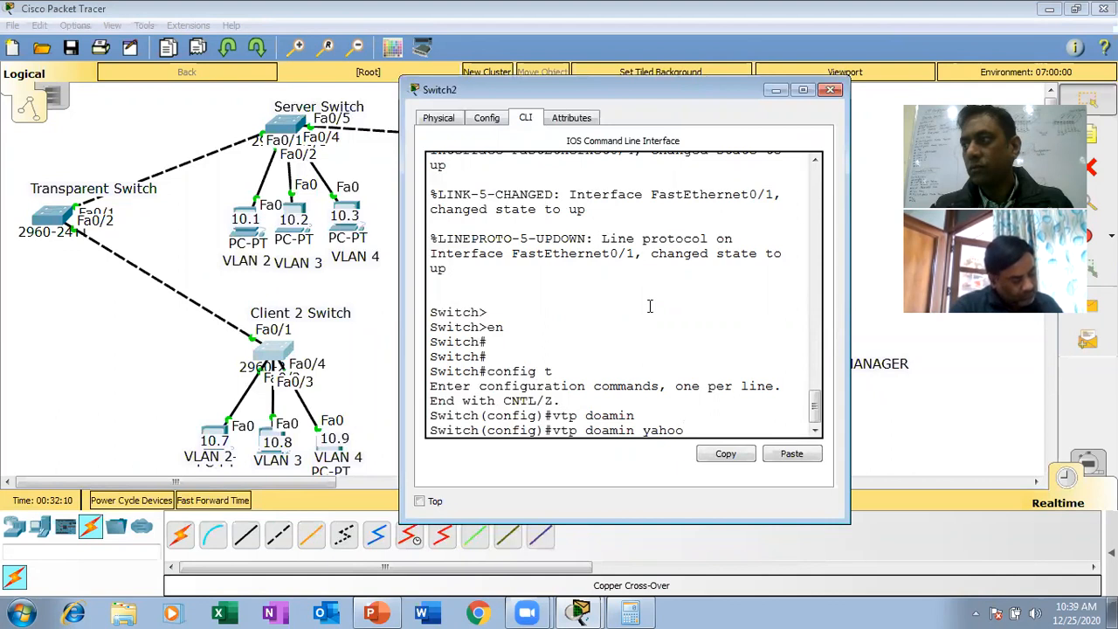
{"action": "key", "text": "Left"}
{"action": "key", "text": "Left"}
{"action": "key", "text": "Left"}
{"action": "key", "text": "Left"}
{"action": "key", "text": "Left"}
{"action": "key", "text": "Left"}
{"action": "key", "text": "Left"}
{"action": "key", "text": "Left"}
{"action": "key", "text": "BackSpace"}
{"action": "key", "text": "BackSpace"}
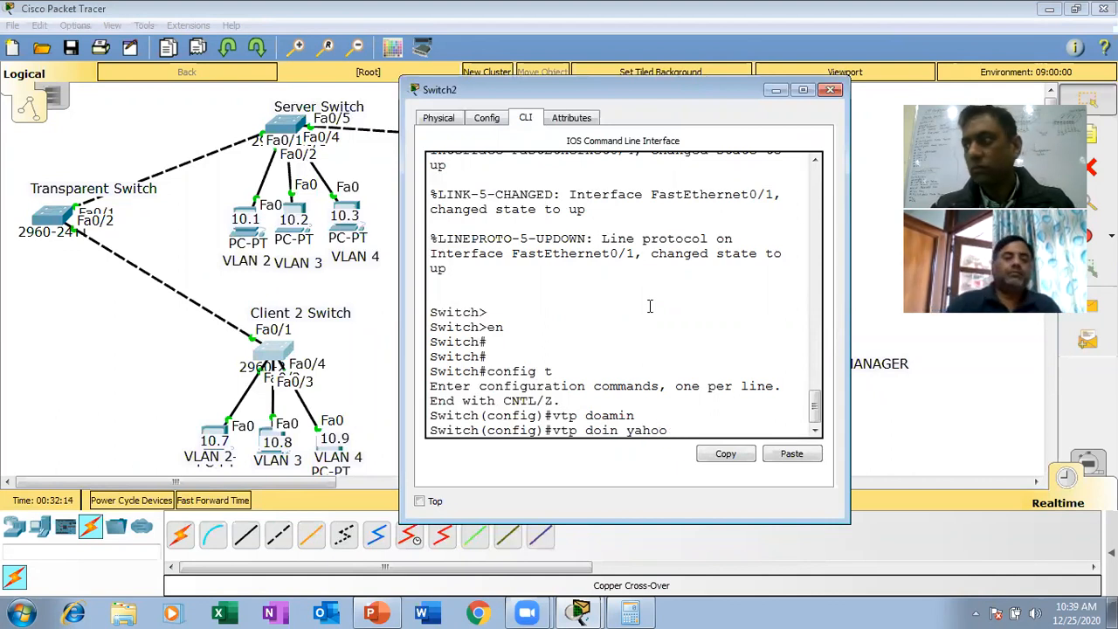
{"action": "type", "text": "ma"}
{"action": "key", "text": "Return"}
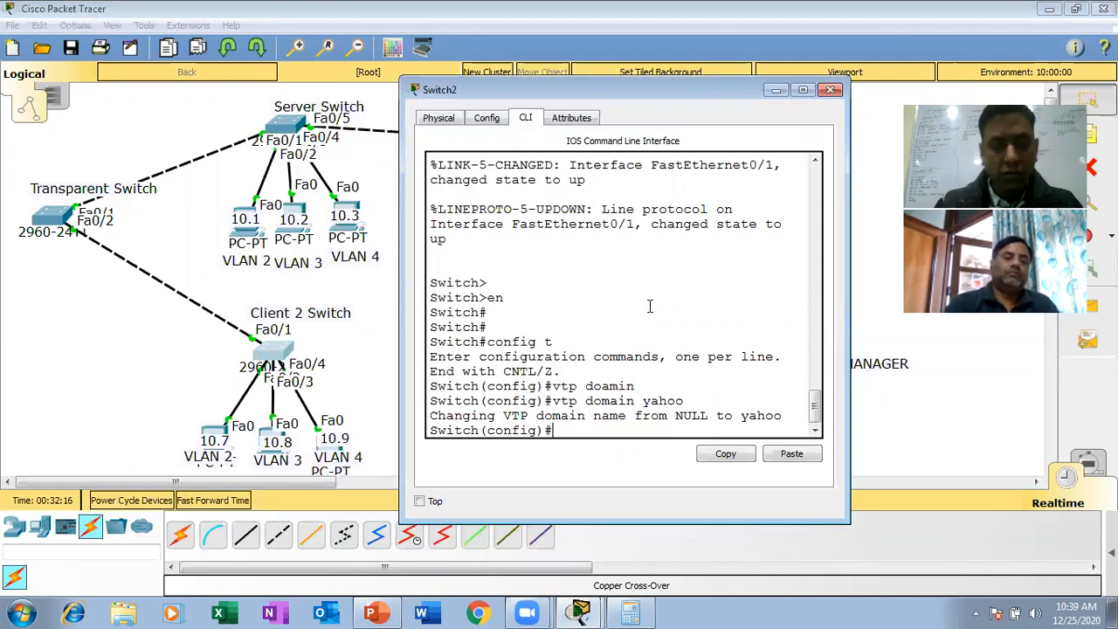
- Set the Client 2 Switch's VTP mode to client
{"action": "type", "text": "vt"}
{"action": "key", "text": "Tab"}
{"action": "type", "text": "mo"}
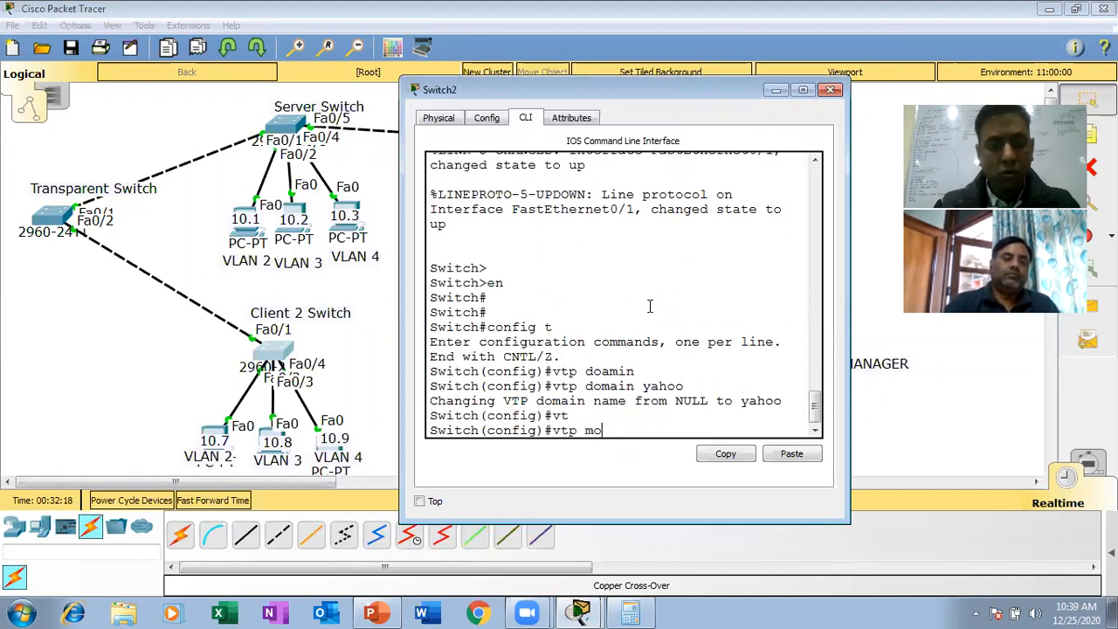
{"action": "key", "text": "Tab"}
{"action": "type", "text": "cl"}
{"action": "key", "text": "Tab"}
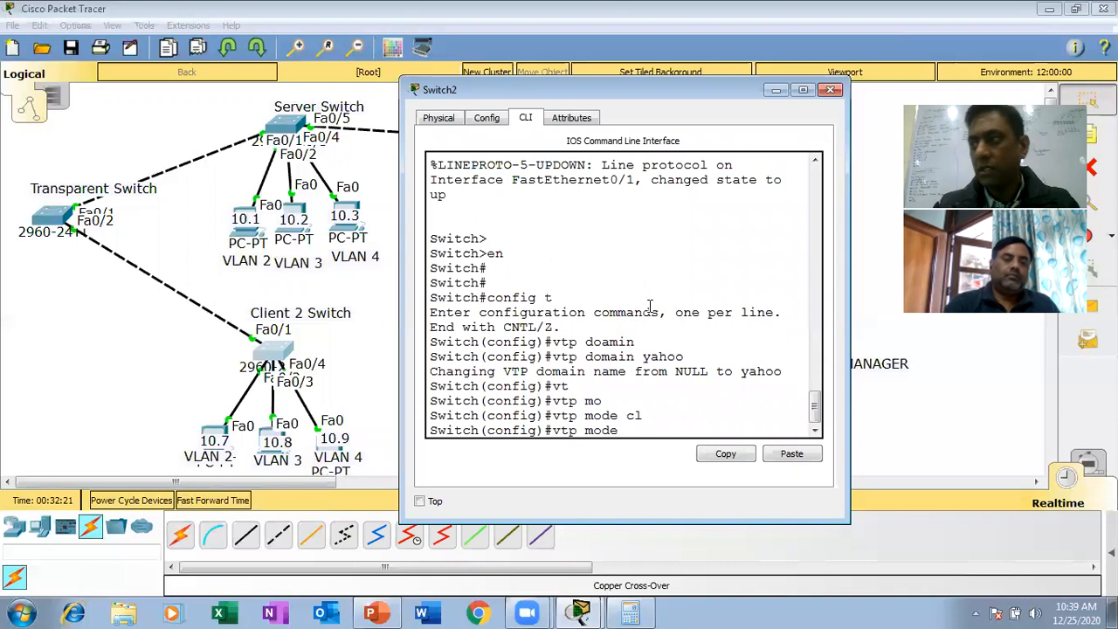
{"action": "key", "text": "Return"}
- Set the VTP password on the Client 2 Switch to the same password as the server switch
{"action": "type", "text": "vt"}
{"action": "key", "text": "Tab"}
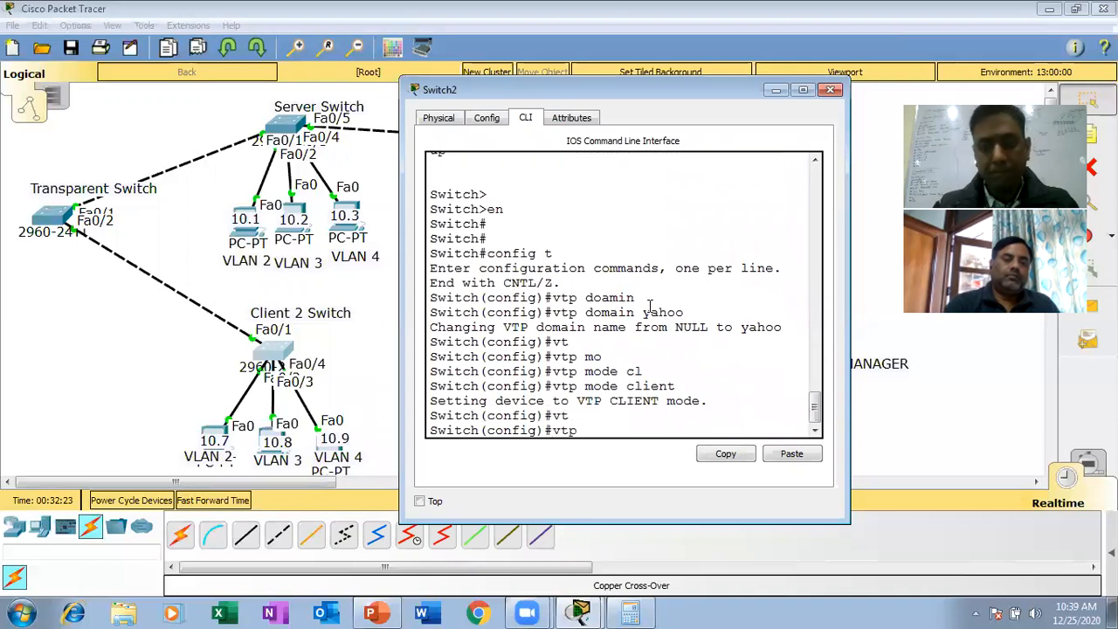
{"action": "type", "text": "pass"}
{"action": "key", "text": "Tab"}
{"action": "type", "text": "ccna"}
{"action": "key", "text": "Return"}
{"action": "key", "text": "Return"}
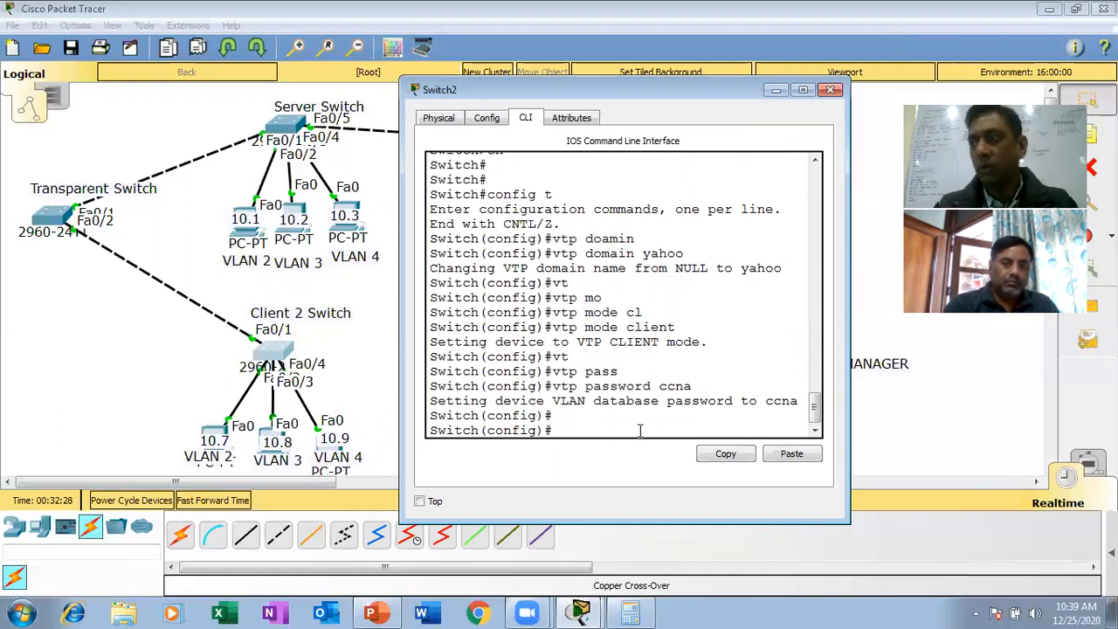
- Configure interface fa0/1 on the Client 2 Switch as a trunk with switchport mode trunk
{"action": "type", "text": "int fa0/1"}
{"action": "key", "text": "Return"}
{"action": "type", "text": "vt"}
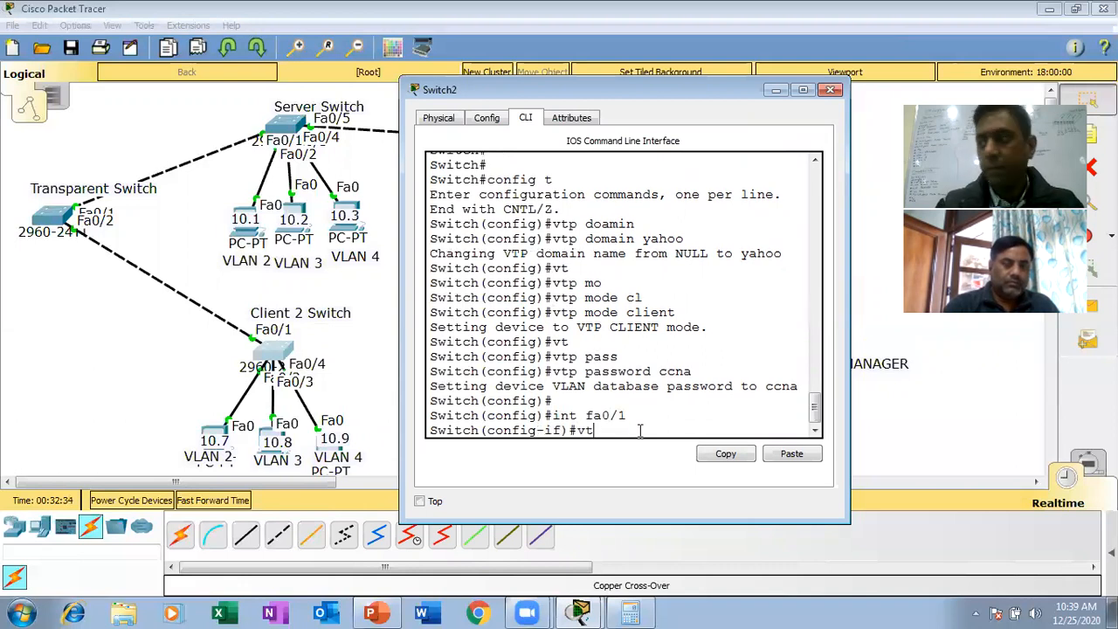
{"action": "key", "text": "BackSpace"}
{"action": "key", "text": "BackSpace"}
{"action": "type", "text": "sw"}
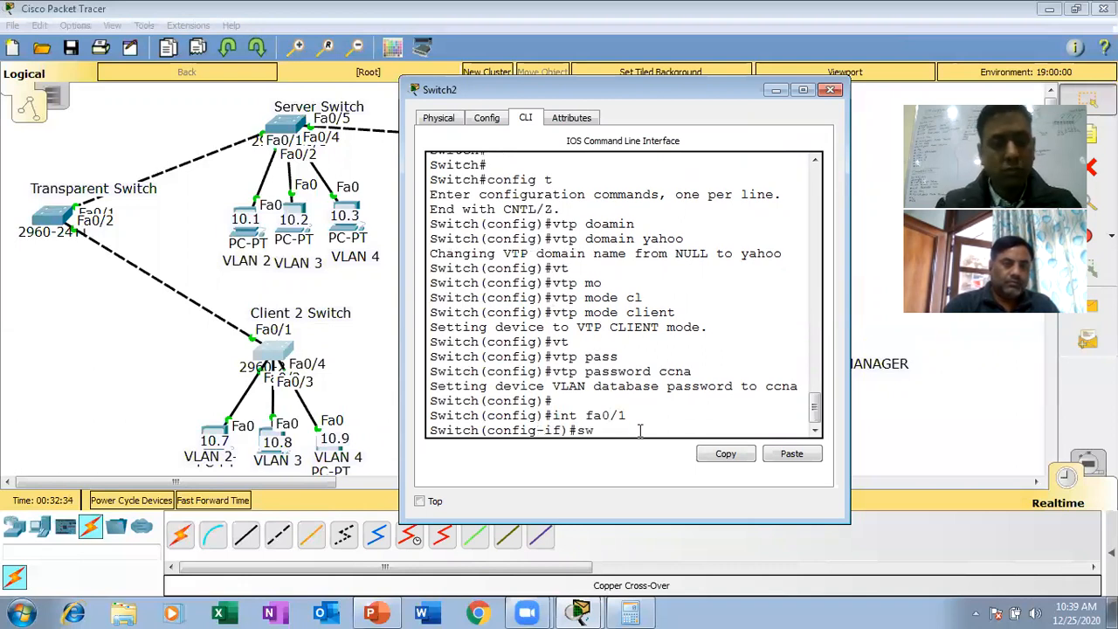
{"action": "key", "text": "Tab"}
{"action": "type", "text": "mo"}
{"action": "key", "text": "Tab"}
{"action": "type", "text": "tr"}
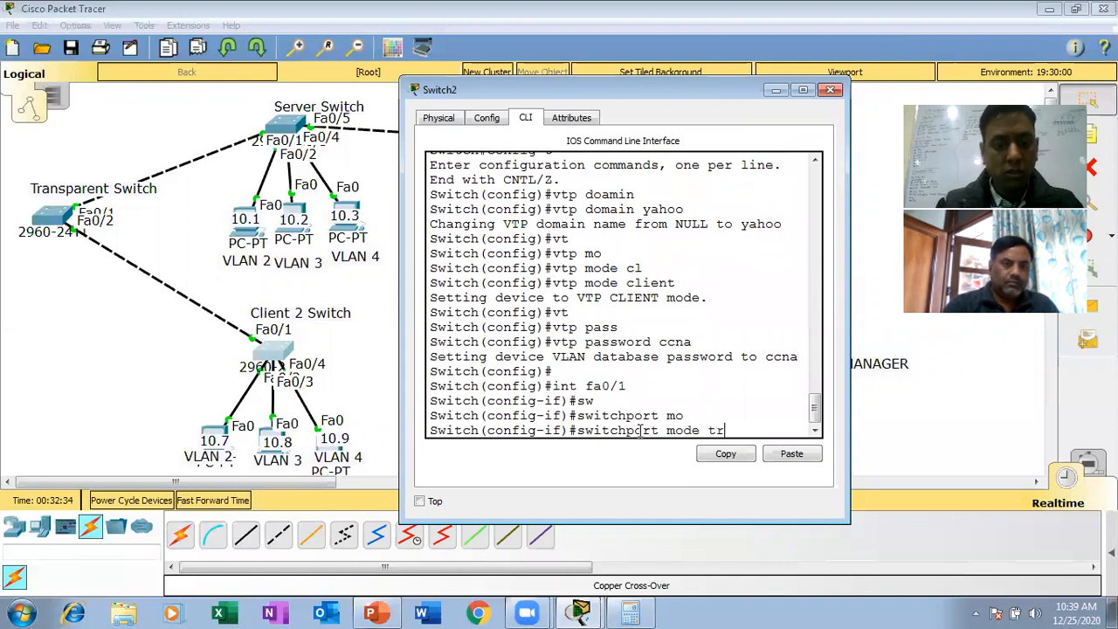
{"action": "key", "text": "Tab"}
{"action": "key", "text": "Return"}
- Leave configuration mode on the Client 2 Switch, save its configuration with wr, and close the switch window
{"action": "key", "text": "Return"}
{"action": "key", "text": "ctrl+z"}
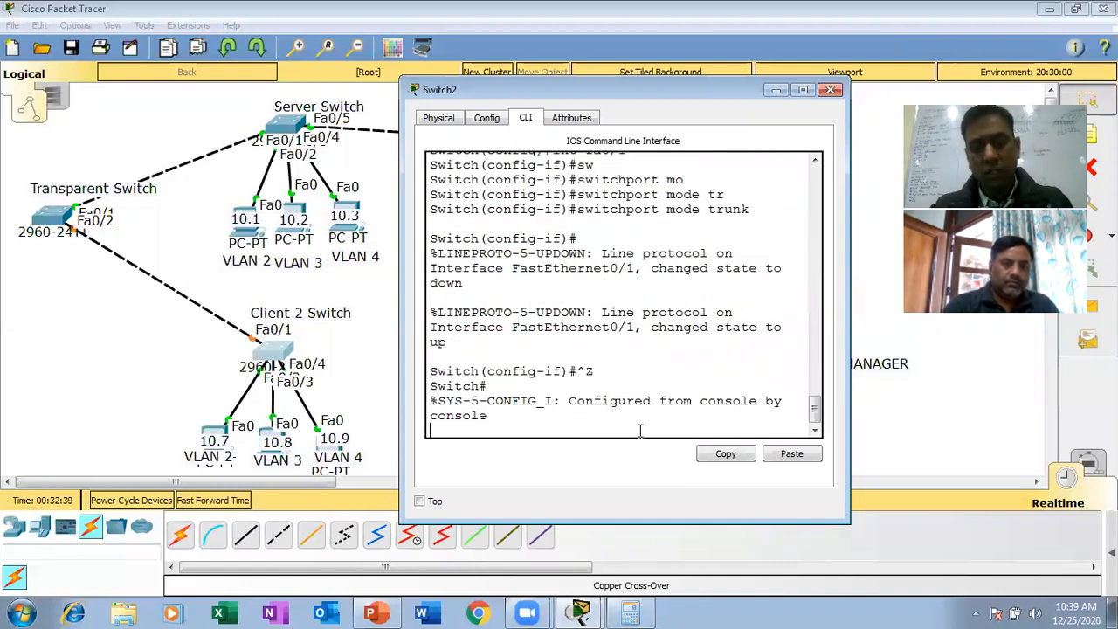
{"action": "key", "text": "Return"}
{"action": "key", "text": "Return"}
{"action": "type", "text": "wr"}
{"action": "key", "text": "Return"}
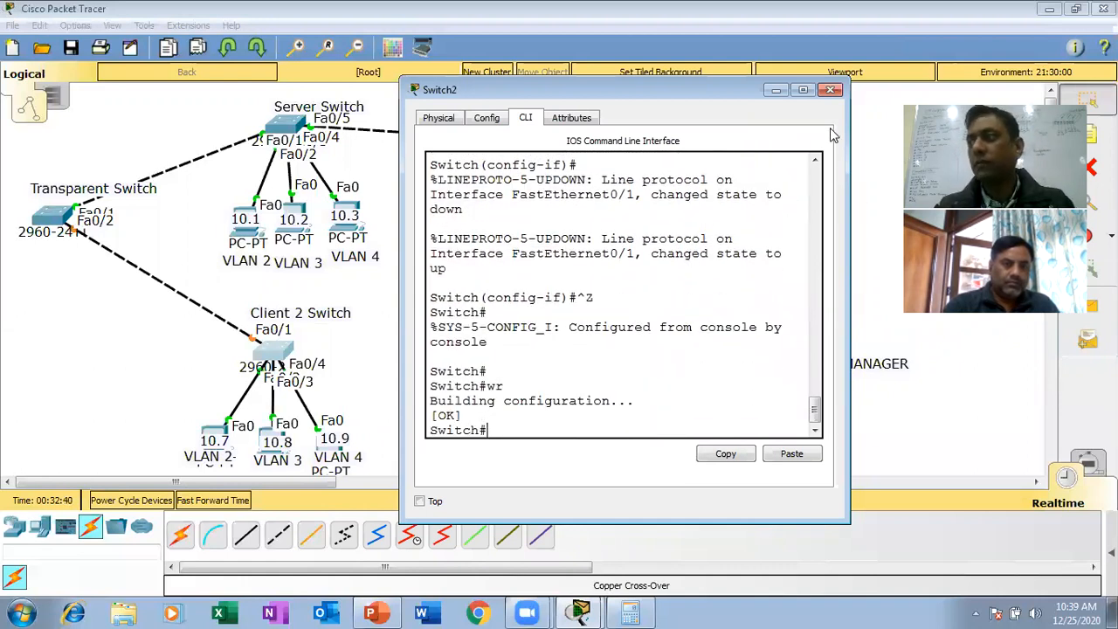
{"action": "left_click", "coordinate": [830, 89]}
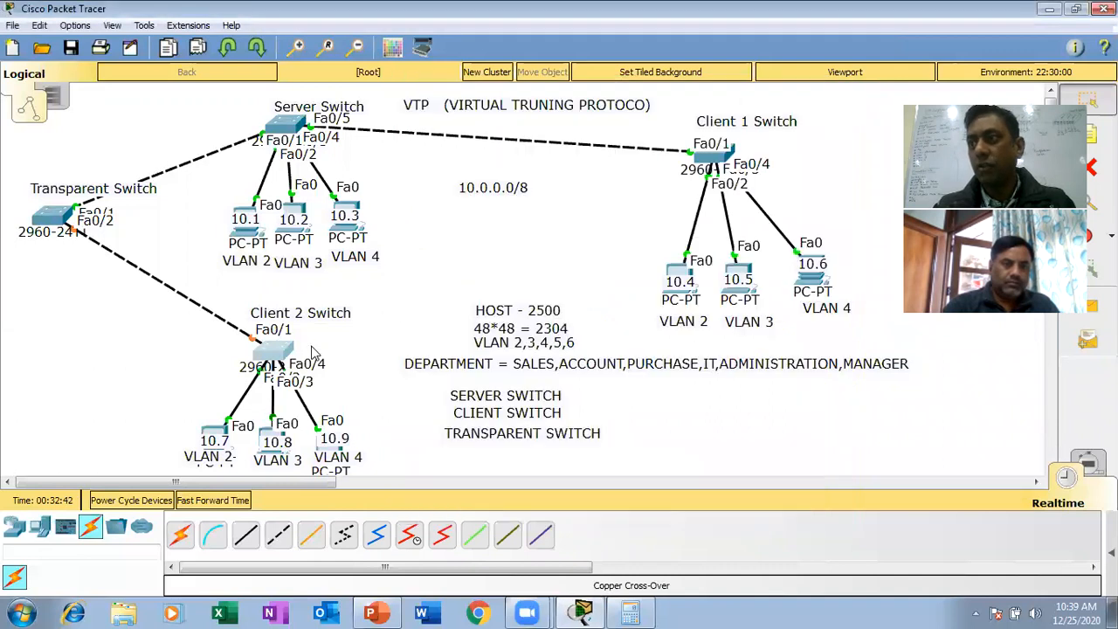
- Reopen the Client 2 Switch's command line, display its VLAN table with a show vlan command, and page through the whole output
{"action": "left_click", "coordinate": [273, 354]}
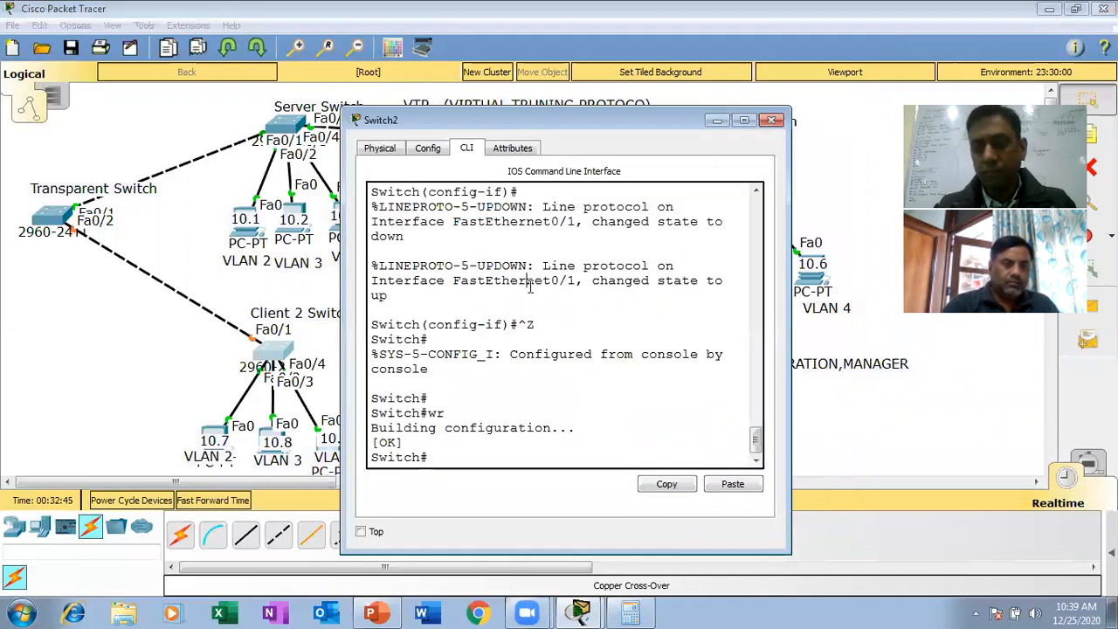
{"action": "key", "text": "Return"}
{"action": "key", "text": "Return"}
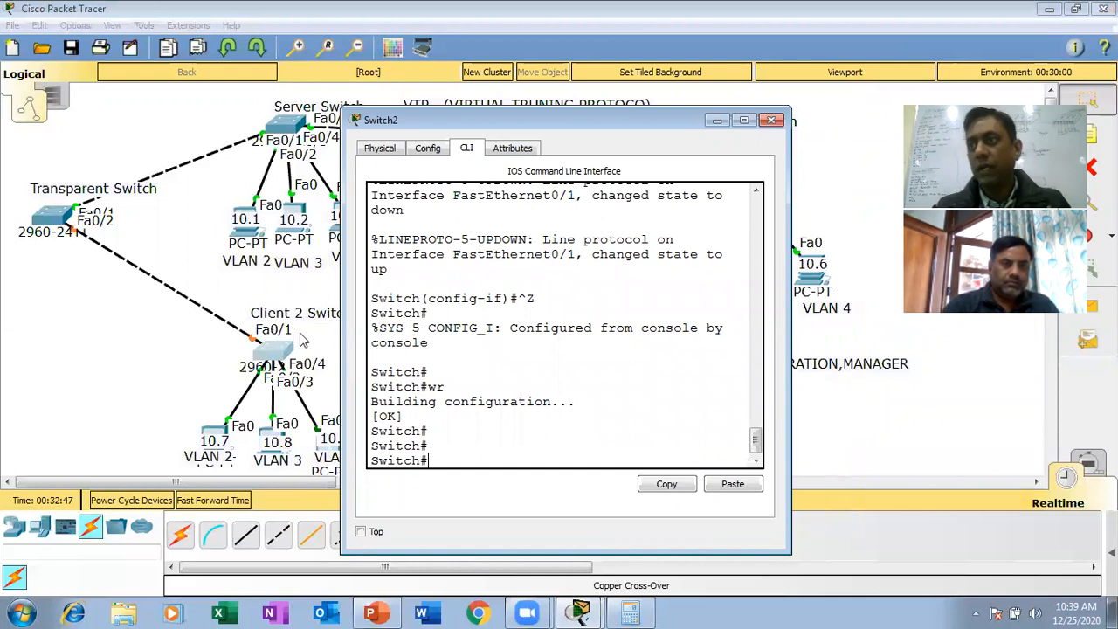
{"action": "type", "text": "sh vl"}
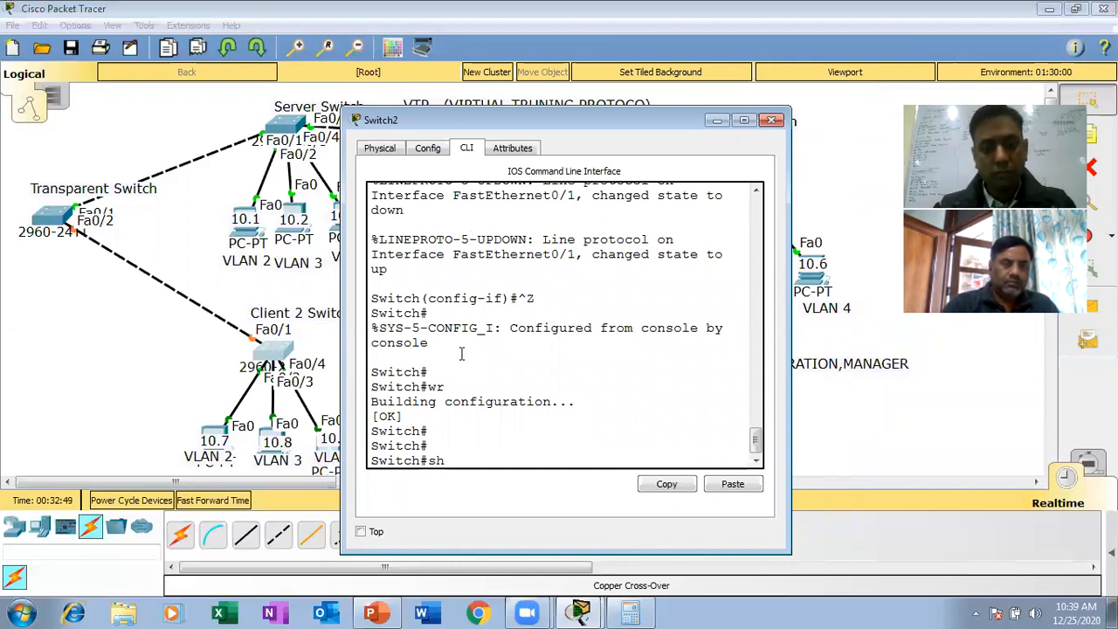
{"action": "key", "text": "Return"}
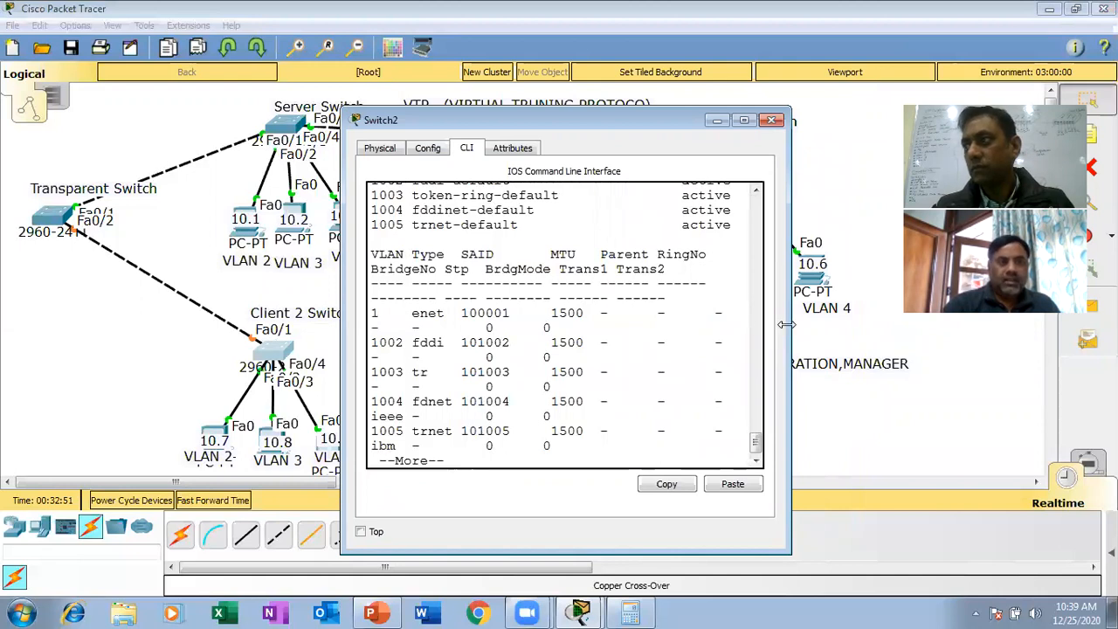
{"action": "left_click_drag", "start_coordinate": [785, 324], "coordinate": [889, 324]}
{"action": "left_click_drag", "start_coordinate": [854, 444], "coordinate": [853, 426]}
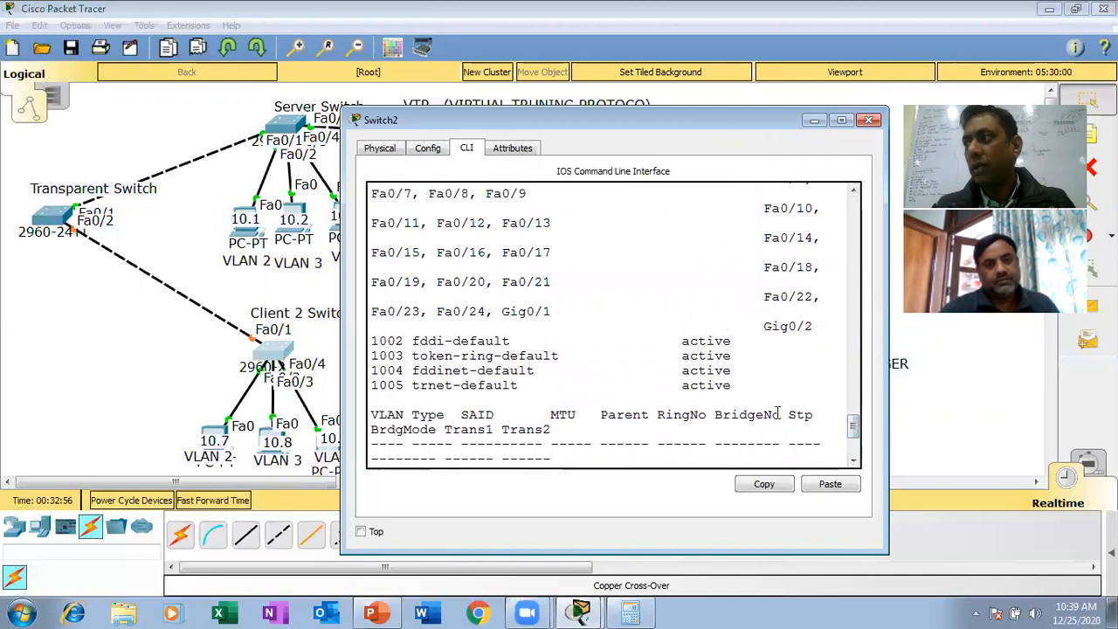
{"action": "scroll", "coordinate": [778, 414], "scroll_direction": "down", "scroll_amount": 5}
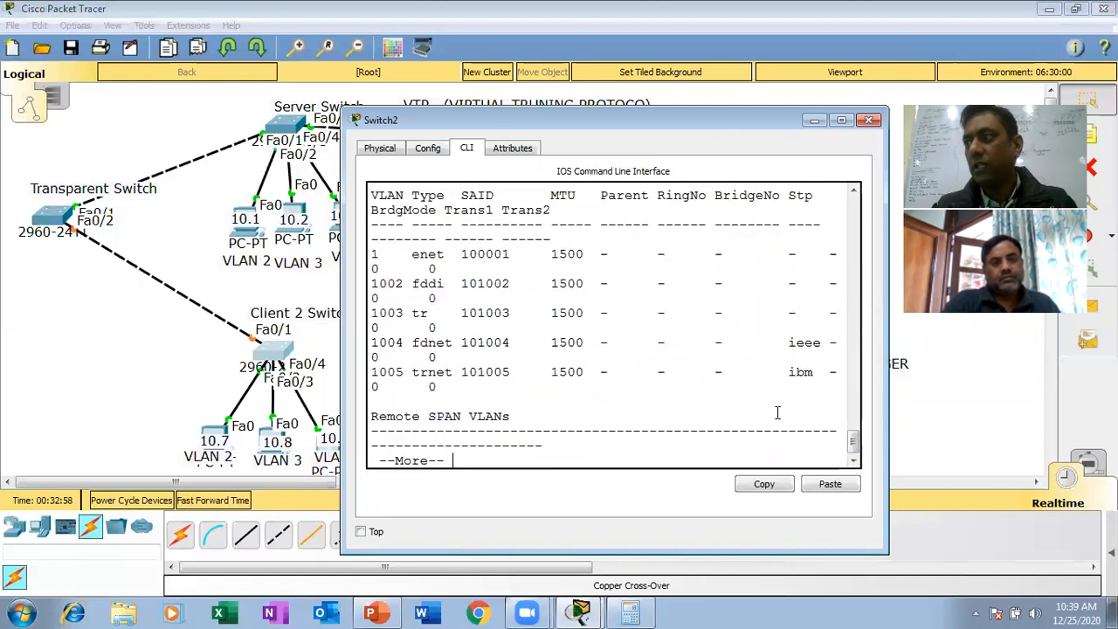
{"action": "key", "text": "space"}
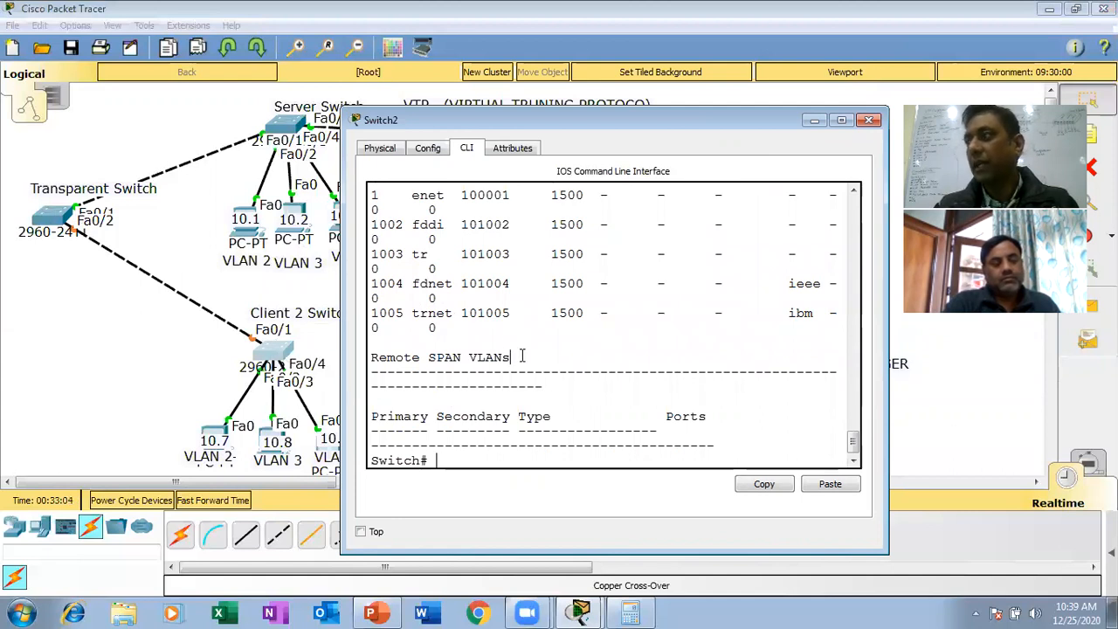
- Repeat sh vlan on the Client 2 Switch to recheck for propagated VLANs, and close the switch window
{"action": "type", "text": "sh vlan"}
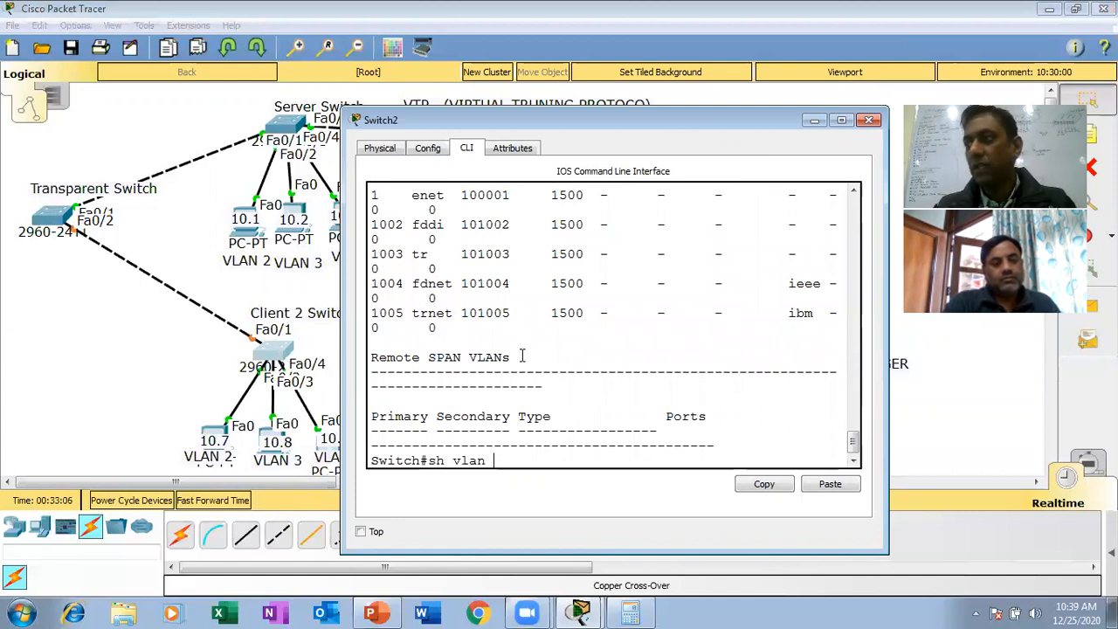
{"action": "key", "text": "Return"}
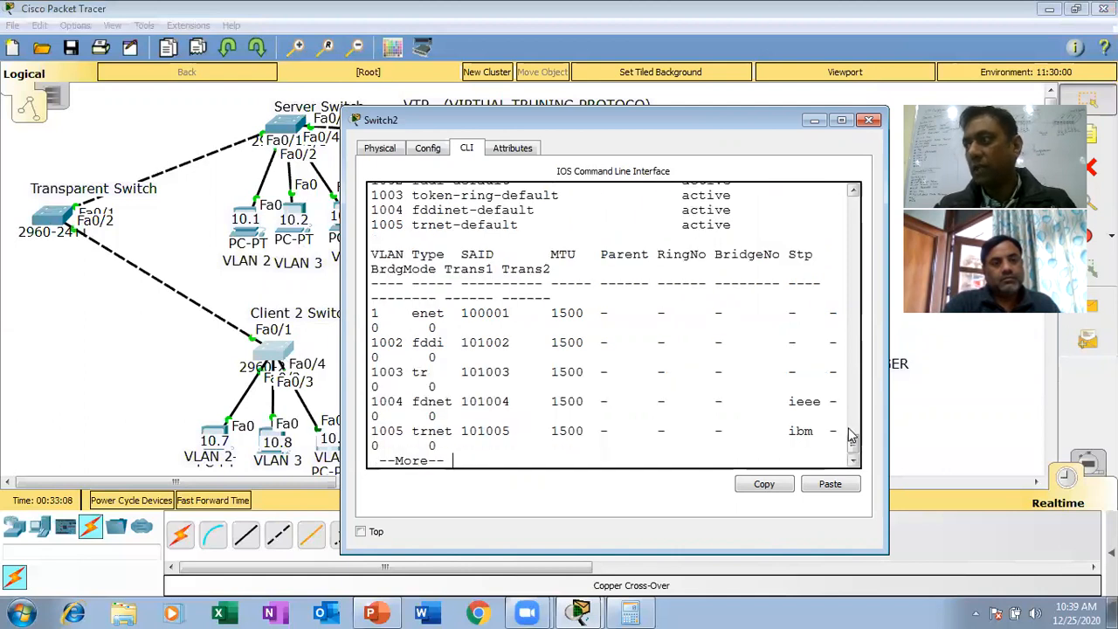
{"action": "mouse_move", "coordinate": [859, 447]}
{"action": "left_mouse_down"}
{"action": "mouse_move", "coordinate": [856, 438]}
{"action": "mouse_move", "coordinate": [855, 453]}
{"action": "left_mouse_up"}
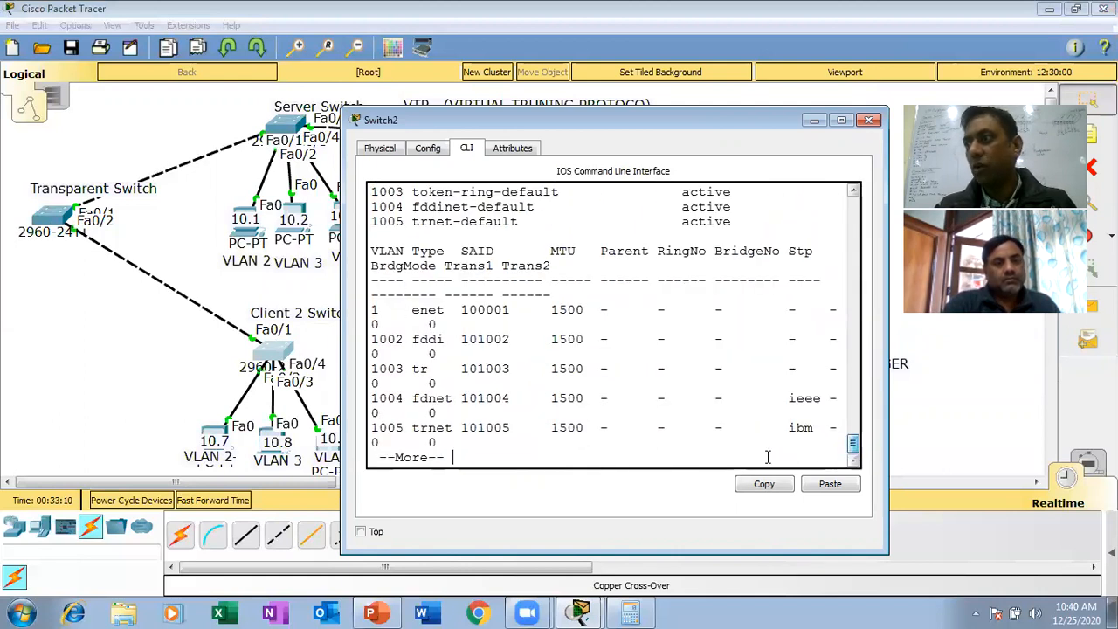
{"action": "key", "text": "space"}
{"action": "type", "text": "sh vlan"}
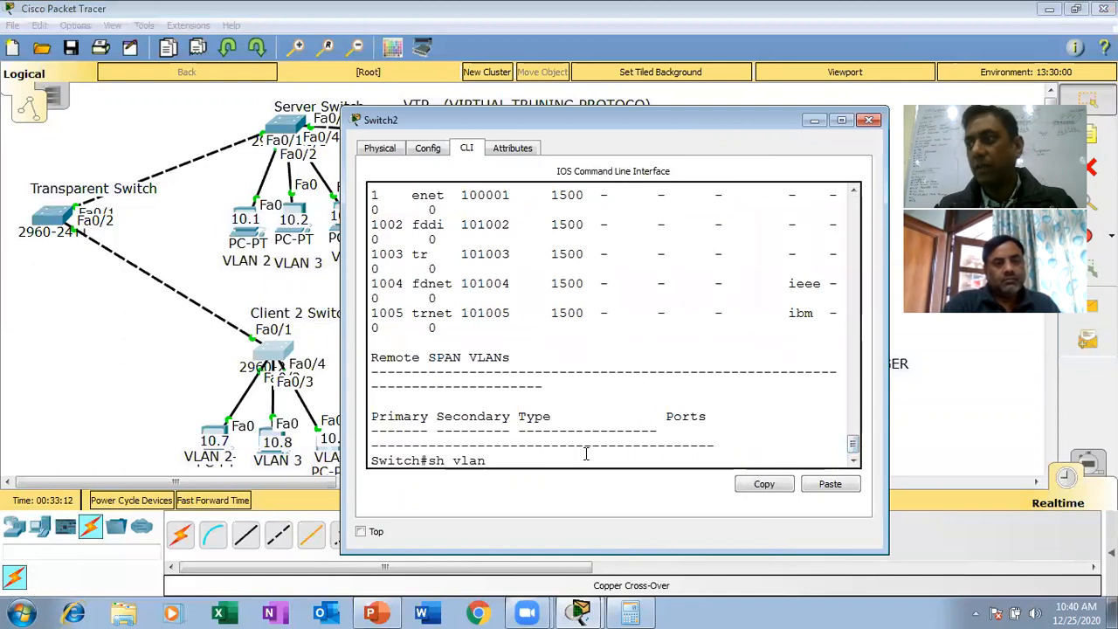
{"action": "key", "text": "Return"}
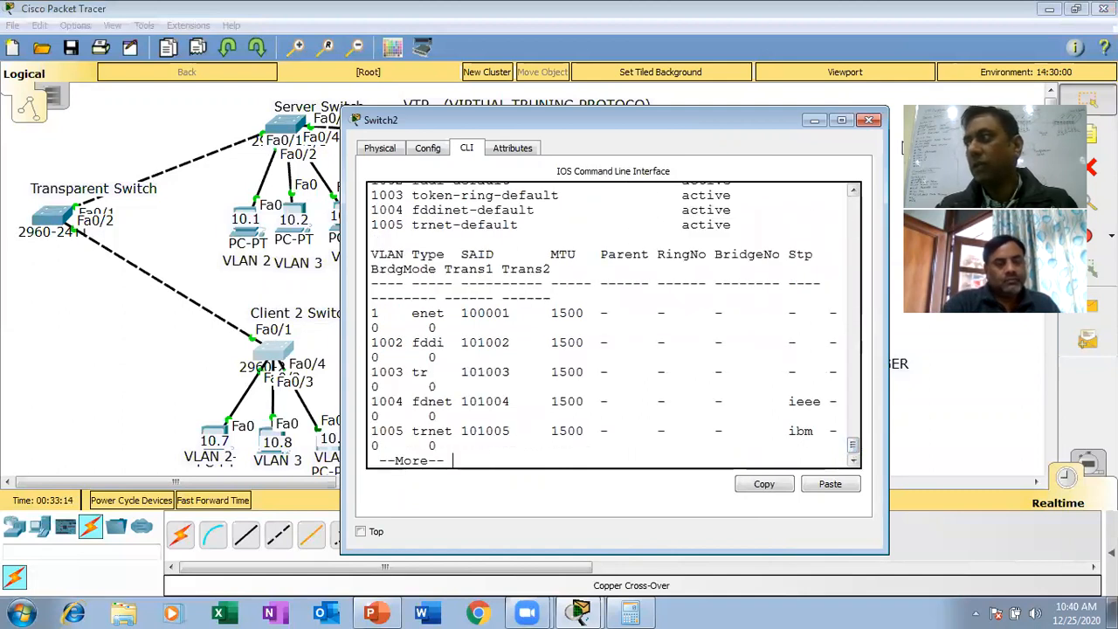
{"action": "left_click", "coordinate": [869, 120]}
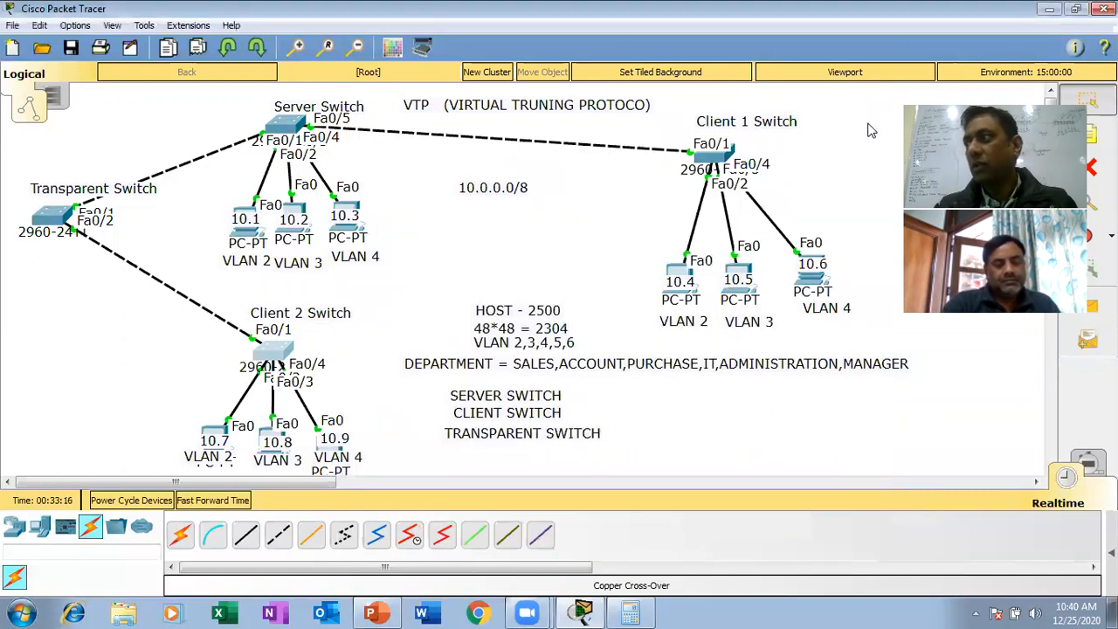
- Open the Transparent Switch's command line and enter global configuration mode with en and config t
{"action": "left_click", "coordinate": [63, 226]}
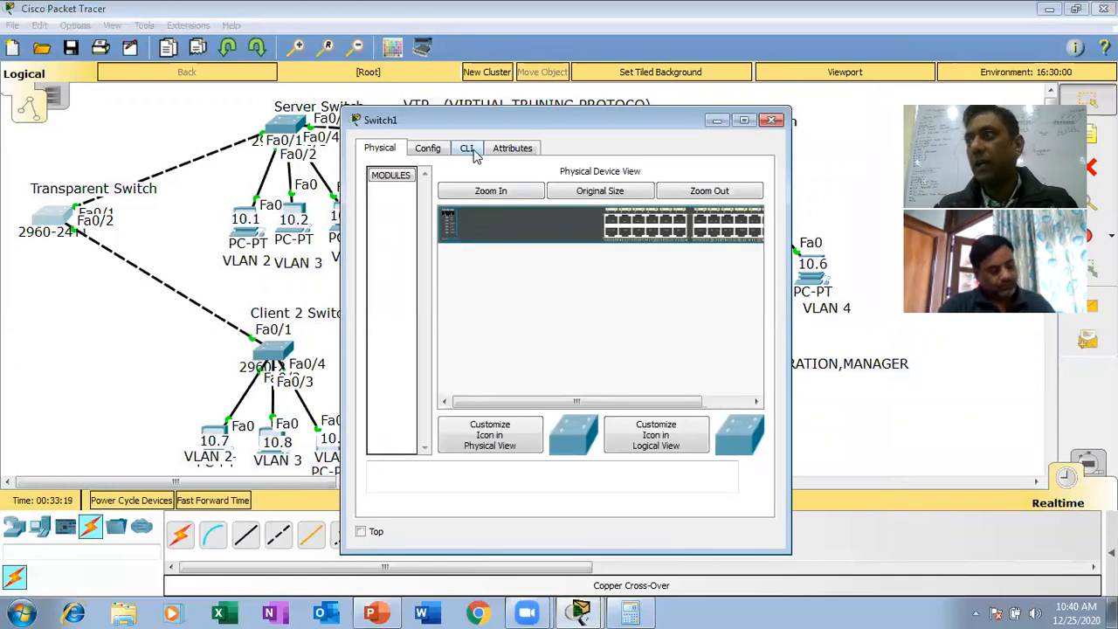
{"action": "left_click", "coordinate": [472, 150]}
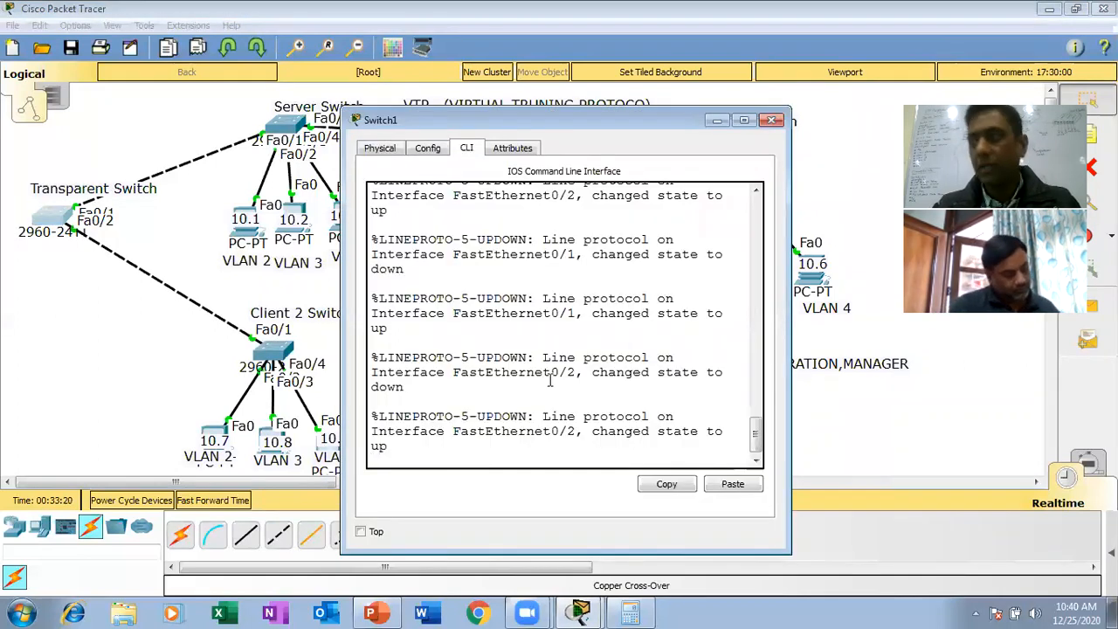
{"action": "key", "text": "Return"}
{"action": "type", "text": "e"}
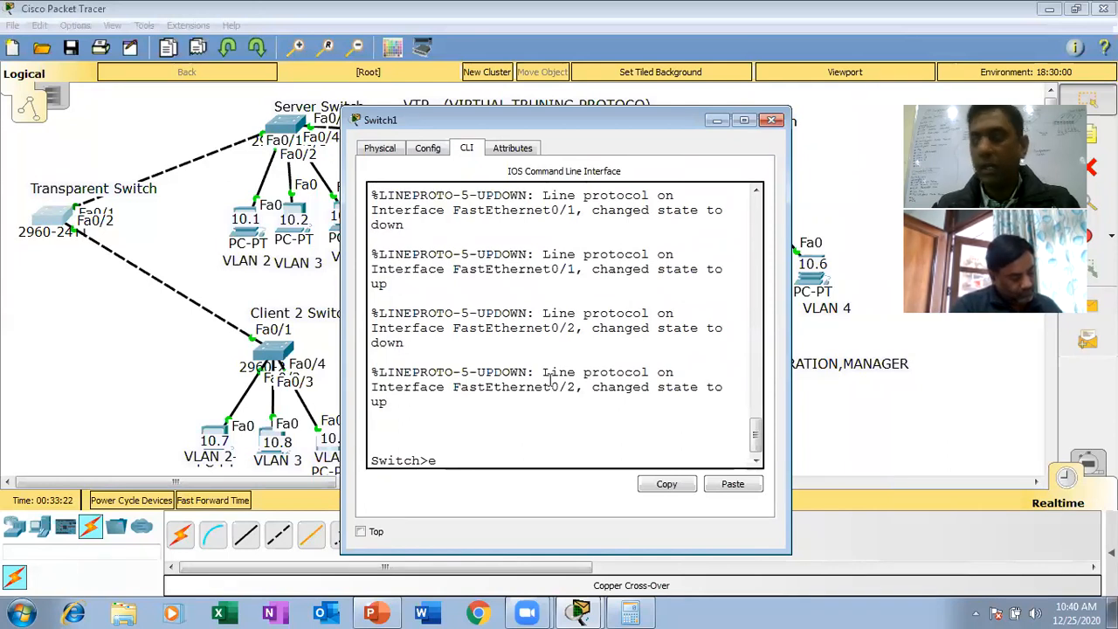
{"action": "type", "text": "n"}
{"action": "key", "text": "Return"}
{"action": "type", "text": "config t"}
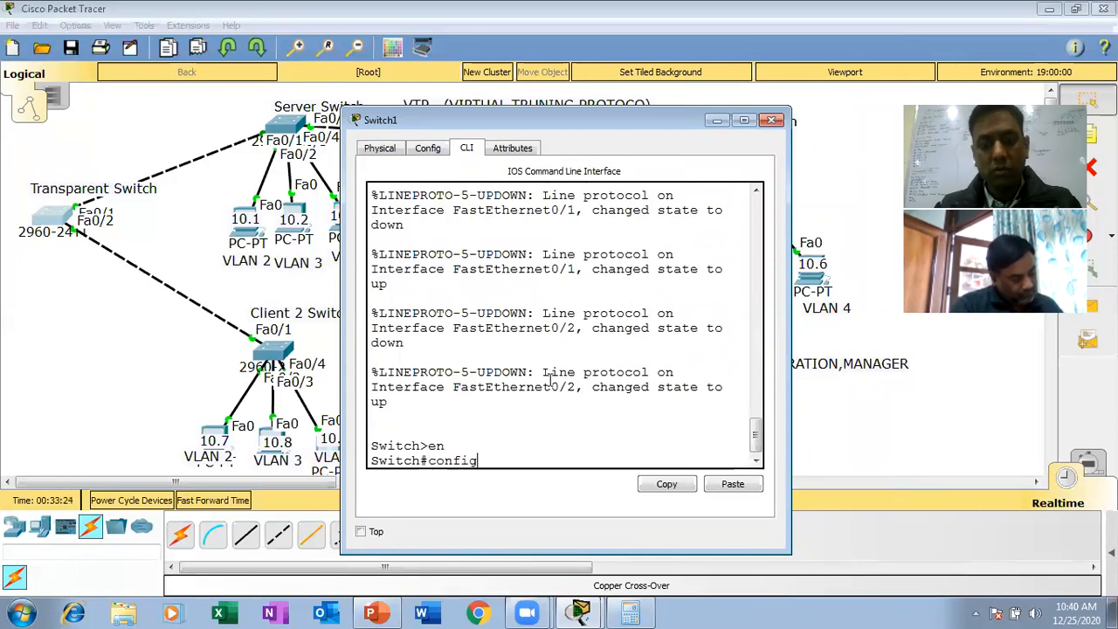
{"action": "key", "text": "Return"}
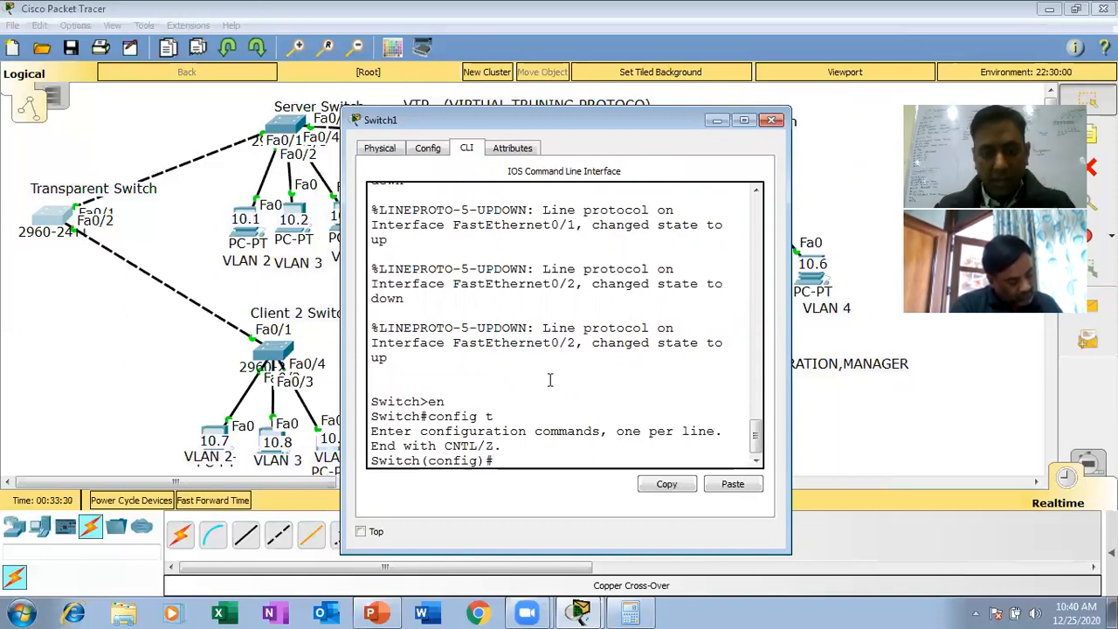
- Set the VTP domain on the Transparent Switch to yahoo
{"action": "type", "text": "vt"}
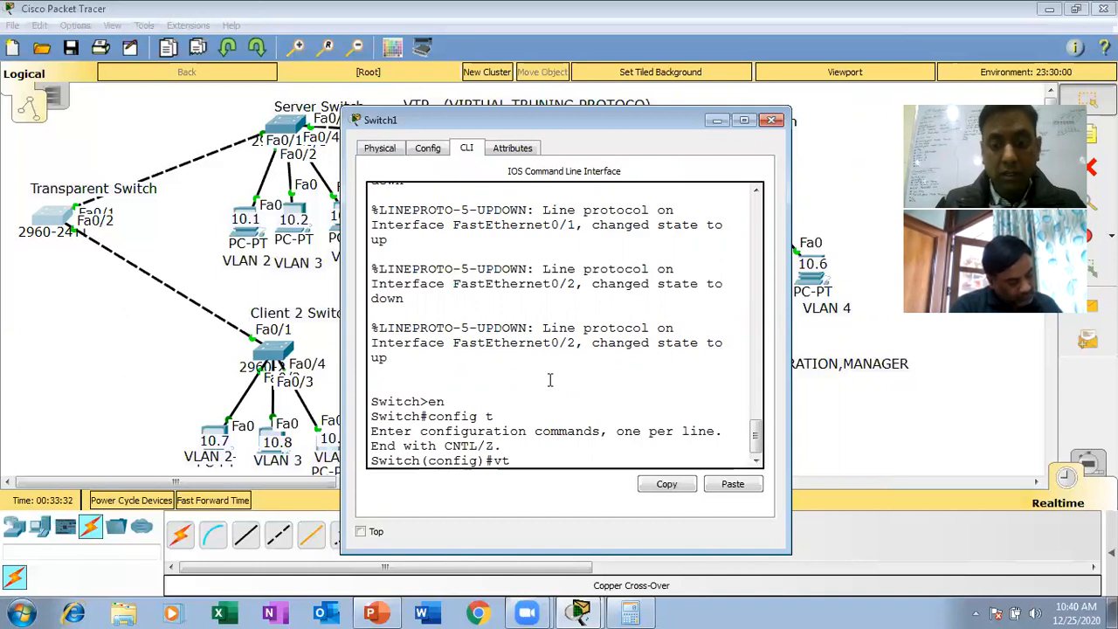
{"action": "type", "text": "p"}
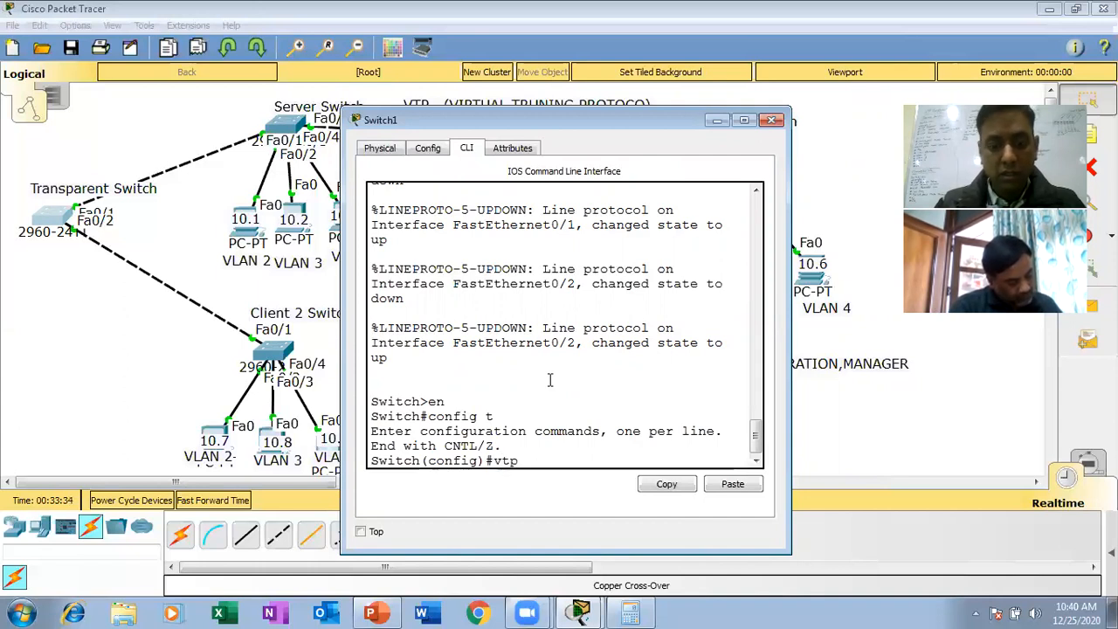
{"action": "type", "text": " do"}
{"action": "key", "text": "Tab"}
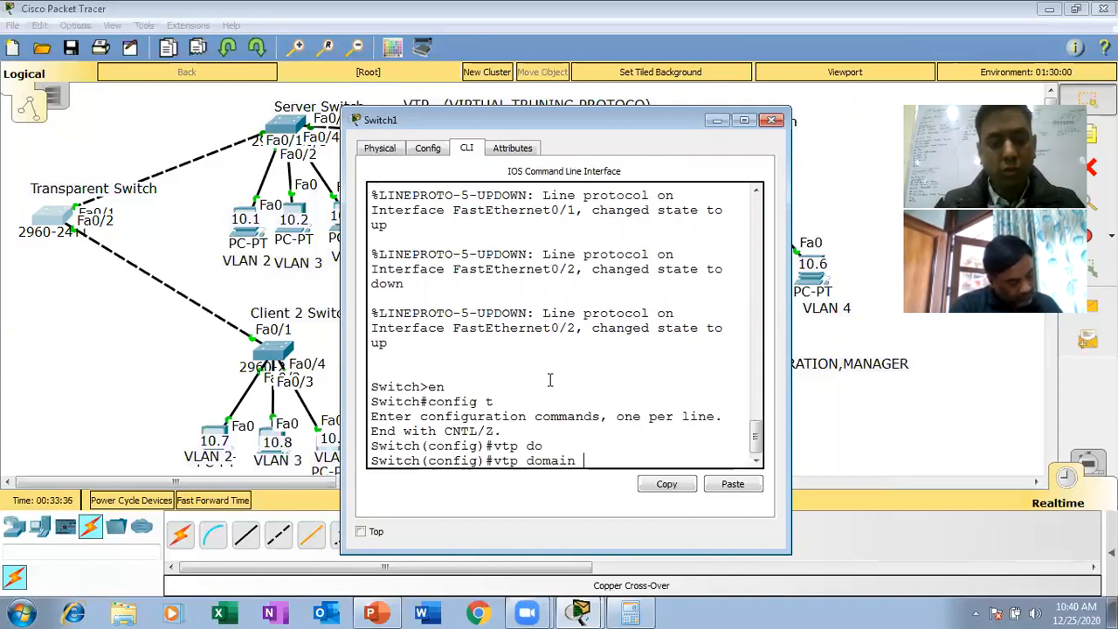
{"action": "type", "text": "yahoo"}
{"action": "key", "text": "Return"}
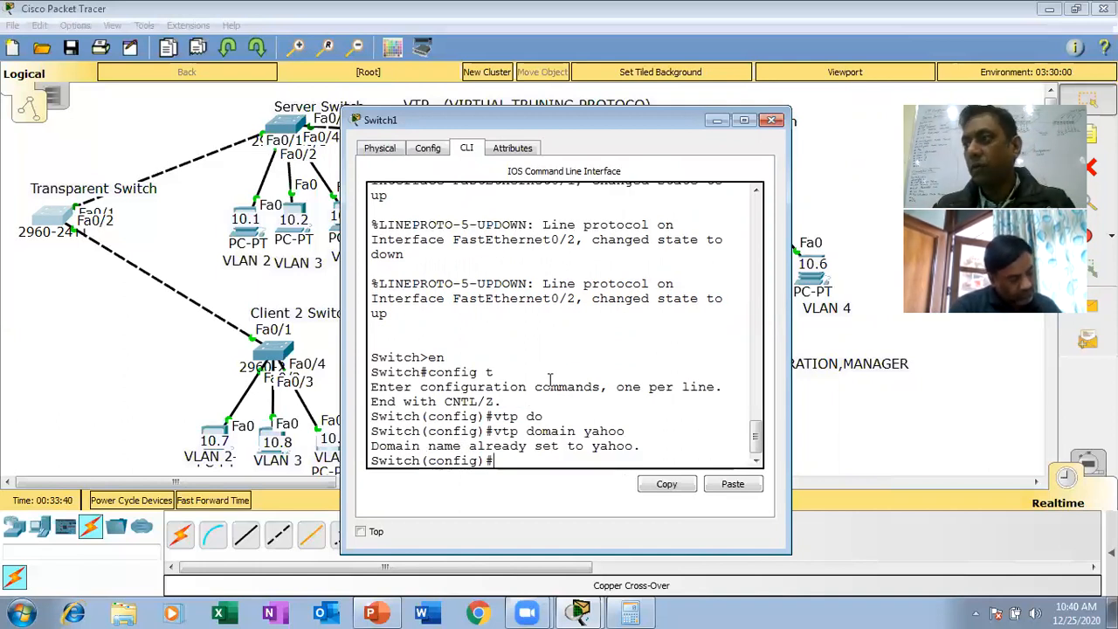
- Set the Transparent Switch's VTP mode to transparent
{"action": "type", "text": "vt"}
{"action": "key", "text": "Tab"}
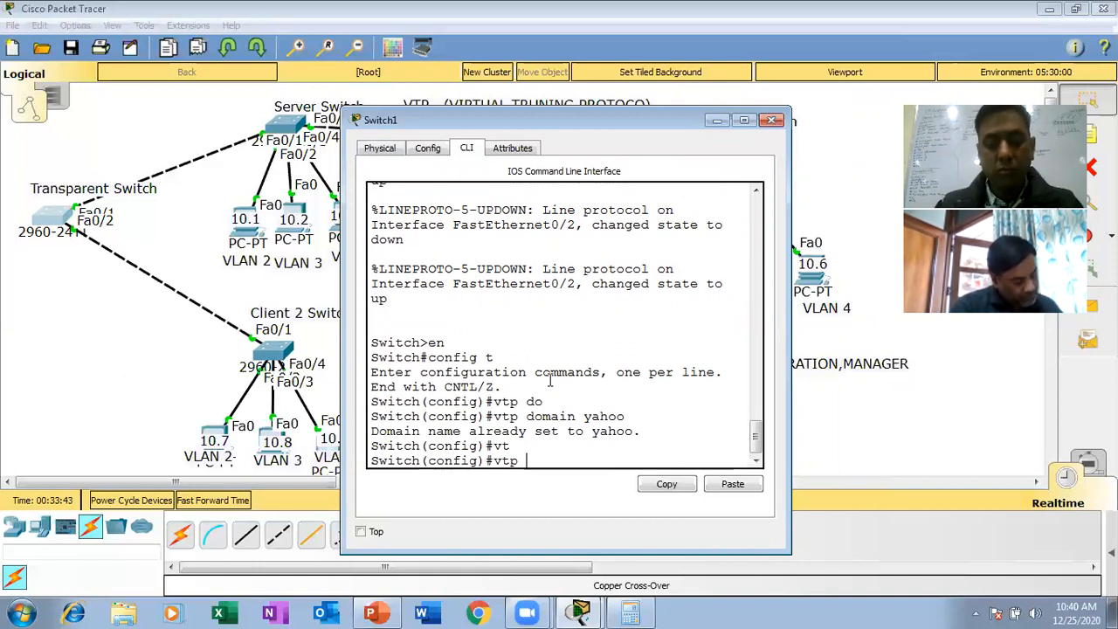
{"action": "type", "text": "mode"}
{"action": "key", "text": "Tab"}
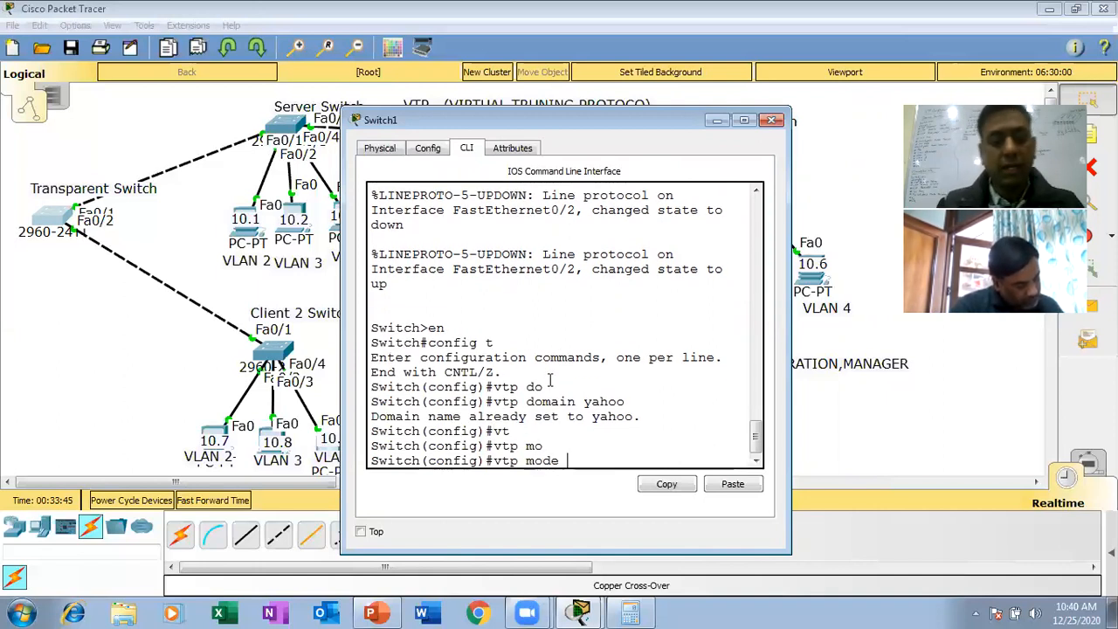
{"action": "type", "text": "tr"}
{"action": "key", "text": "Tab"}
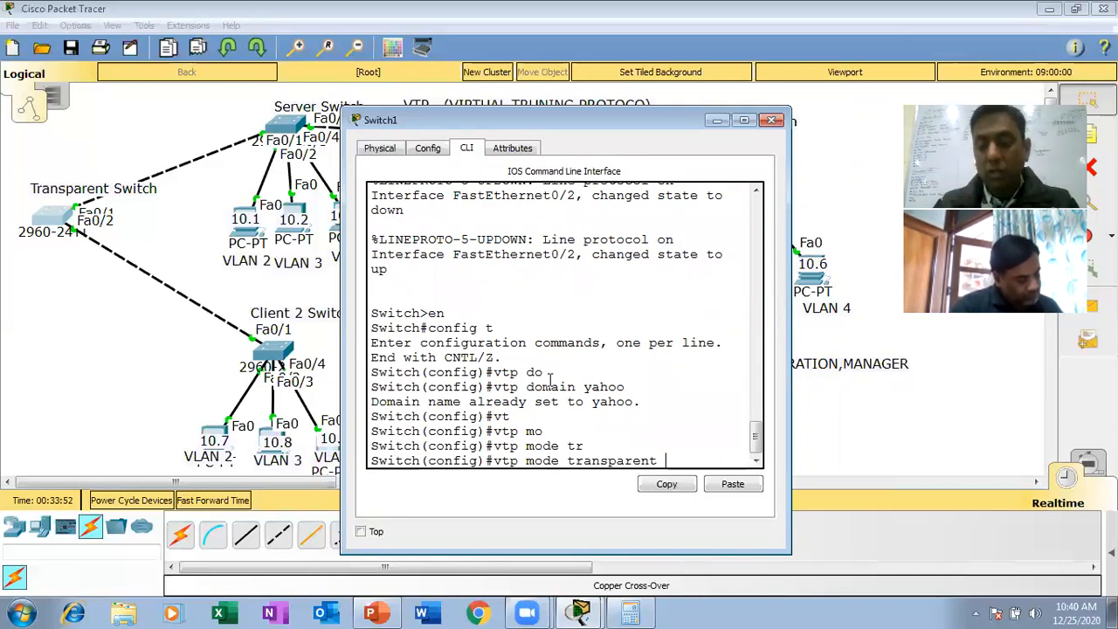
{"action": "key", "text": "Return"}
- Set the VTP password on the Transparent Switch to the same password as the other switches
{"action": "type", "text": "vt"}
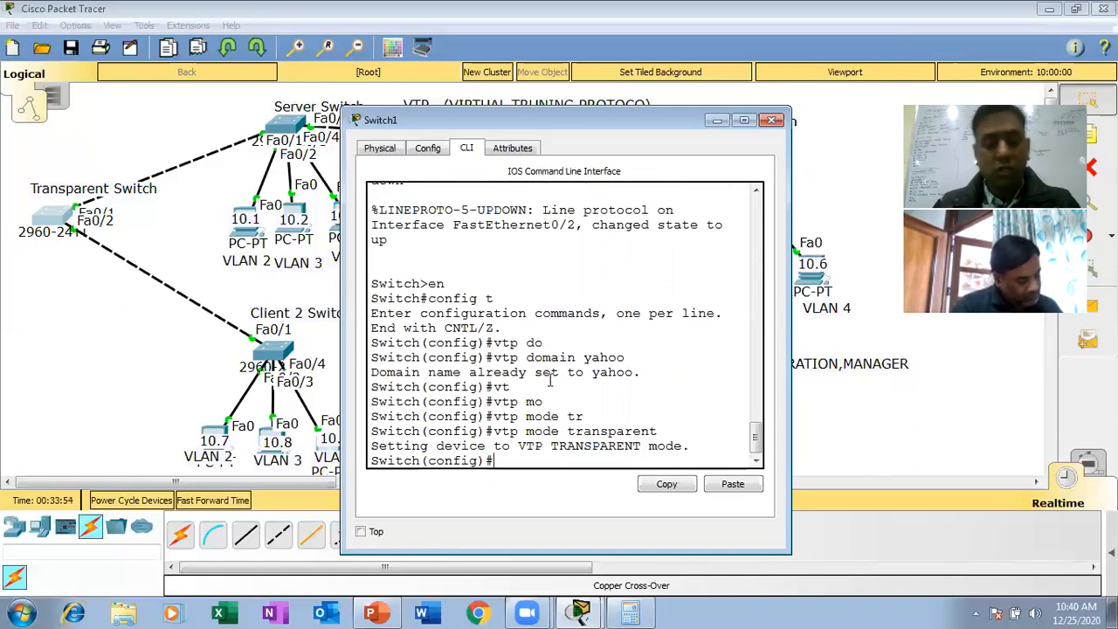
{"action": "key", "text": "Tab"}
{"action": "type", "text": "pass"}
{"action": "key", "text": "Tab"}
{"action": "type", "text": "wo"}
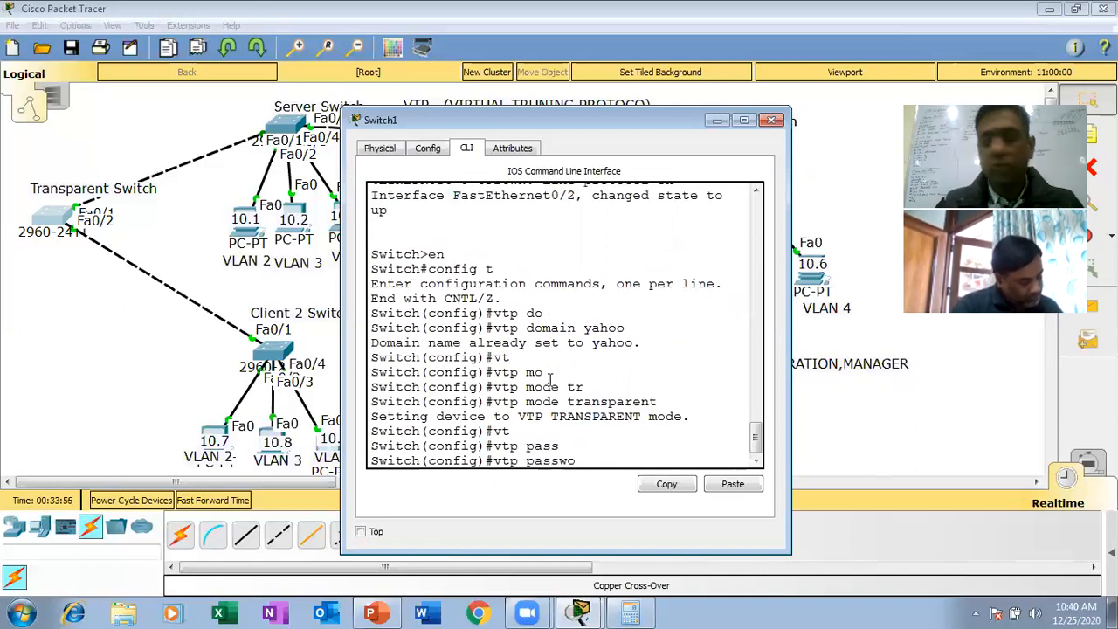
{"action": "type", "text": "rd ccna"}
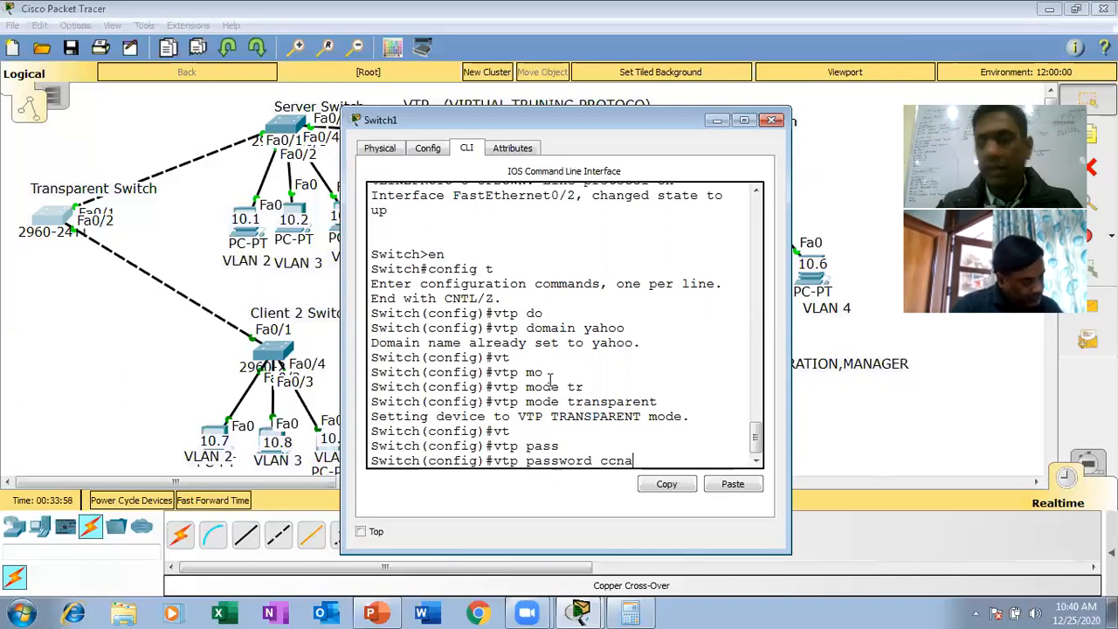
{"action": "key", "text": "Return"}
{"action": "key", "text": "Return"}
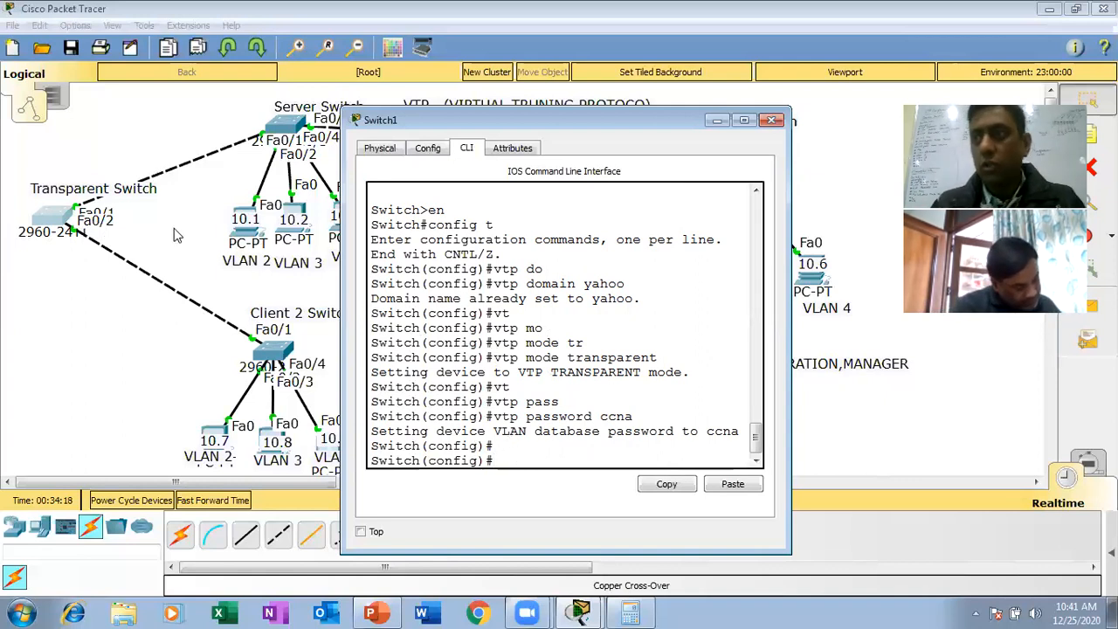
- Enter interface range configuration for fa0/1 - 2 on the Transparent Switch
{"action": "type", "text": "int f"}
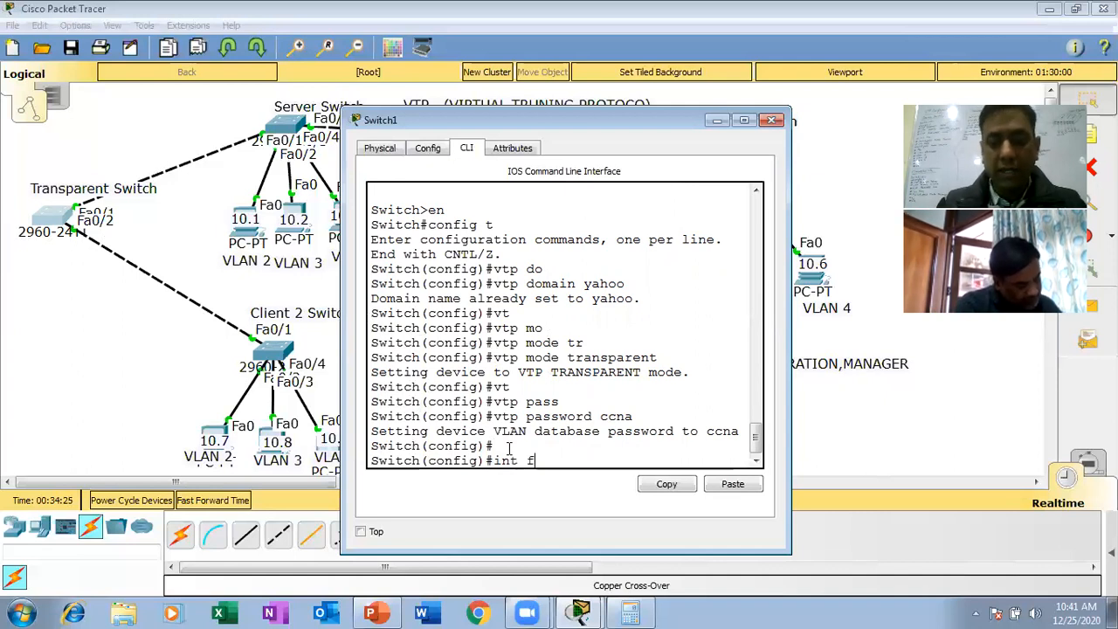
{"action": "key", "text": "BackSpace"}
{"action": "type", "text": "ra"}
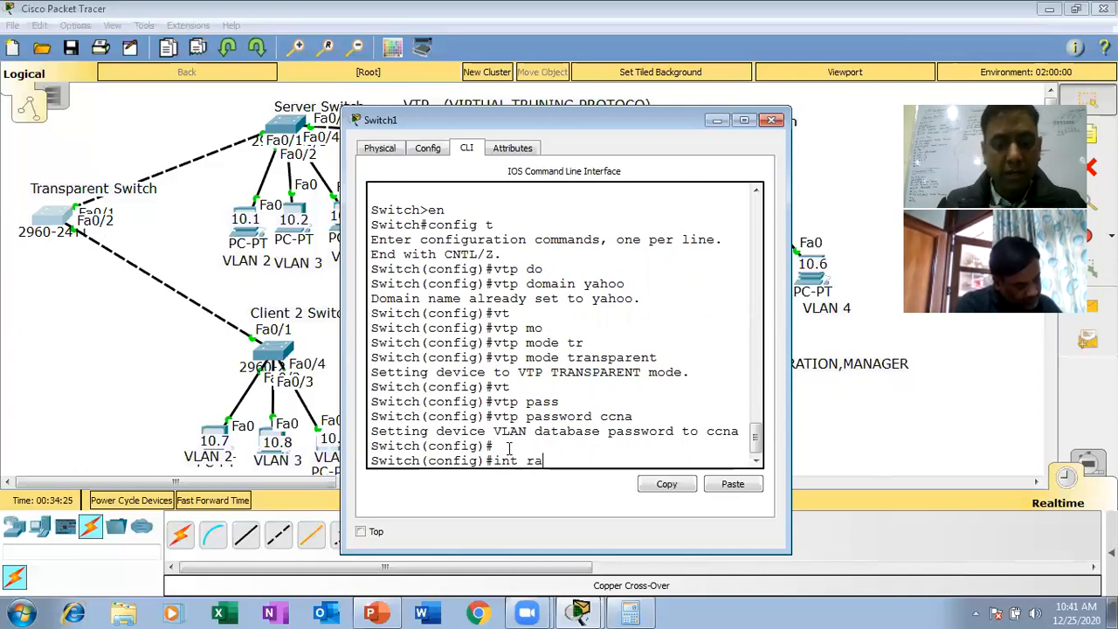
{"action": "type", "text": "nge fa0/."}
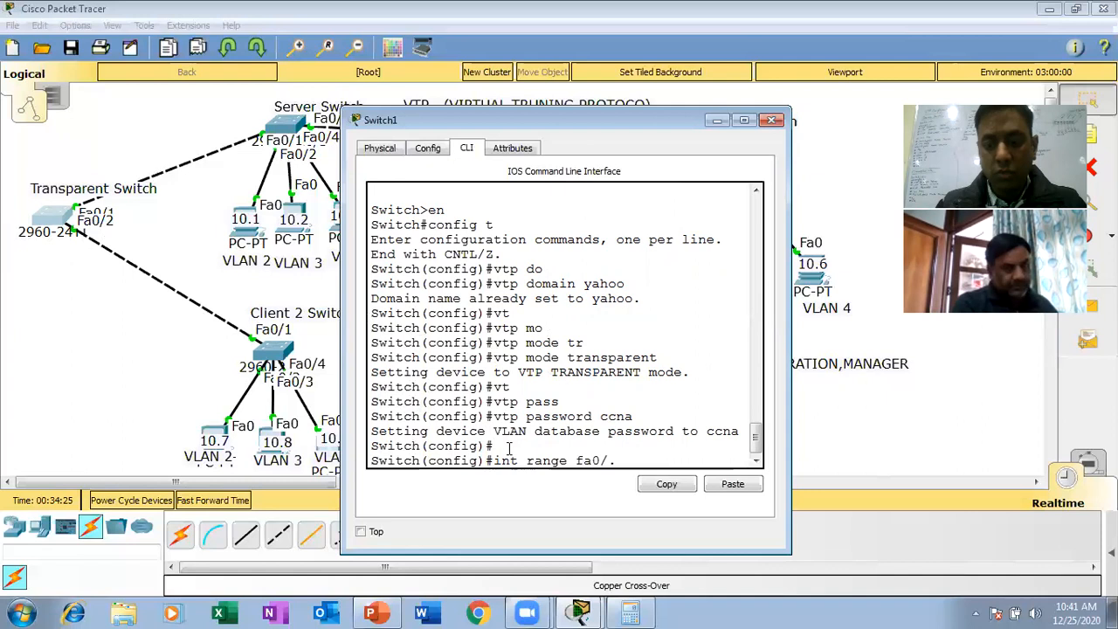
{"action": "key", "text": "BackSpace"}
{"action": "type", "text": "1  - 2"}
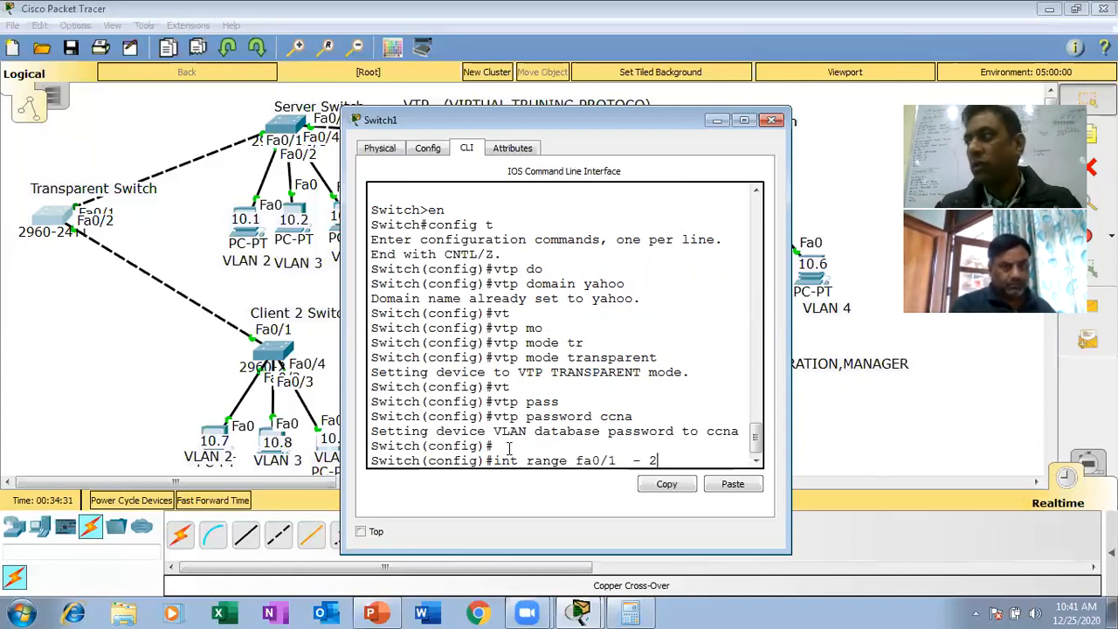
{"action": "key", "text": "Return"}
- Set the Transparent Switch's selected interface range to switchport mode trunk
{"action": "type", "text": "sw"}
{"action": "key", "text": "Tab"}
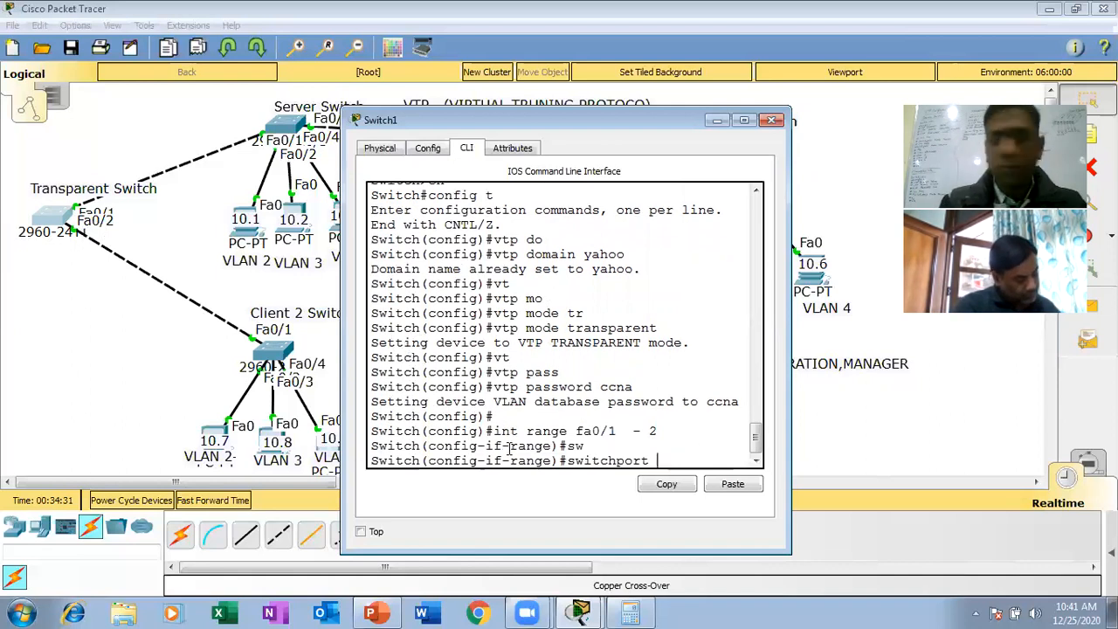
{"action": "type", "text": "mo"}
{"action": "key", "text": "Tab"}
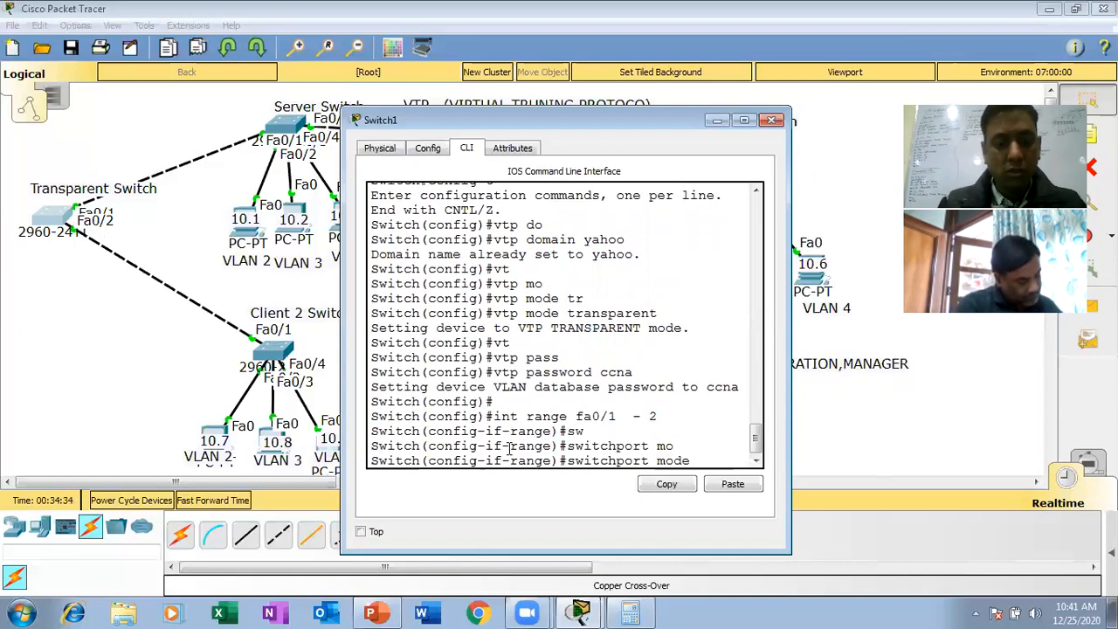
{"action": "type", "text": "tr"}
{"action": "key", "text": "Tab"}
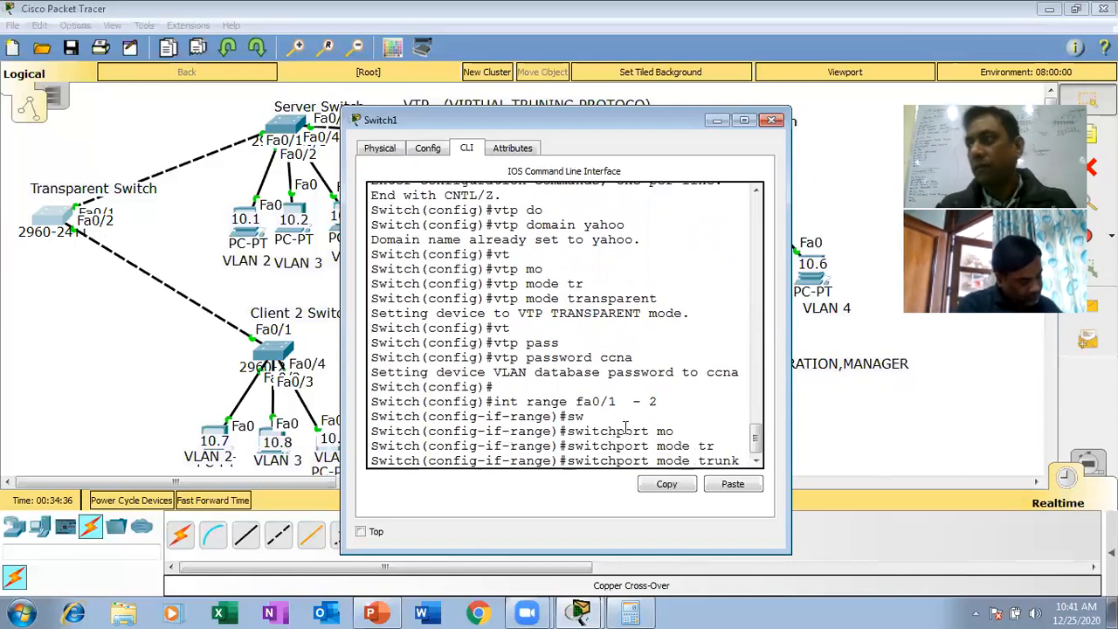
{"action": "left_click", "coordinate": [660, 406]}
{"action": "left_click_drag", "start_coordinate": [657, 403], "coordinate": [374, 407]}
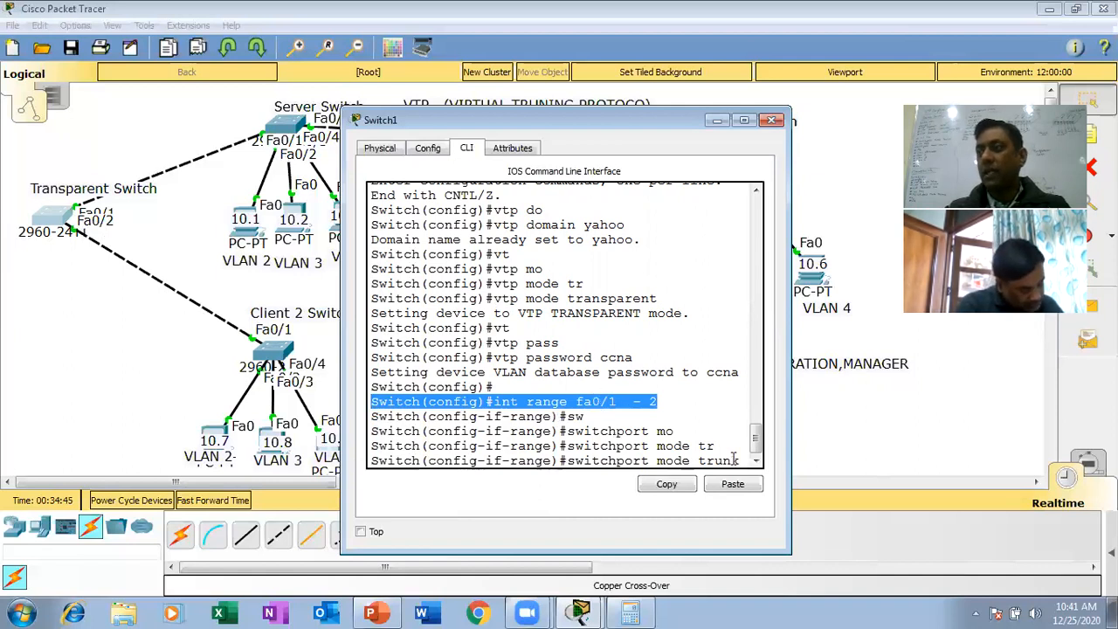
{"action": "key", "text": "Return"}
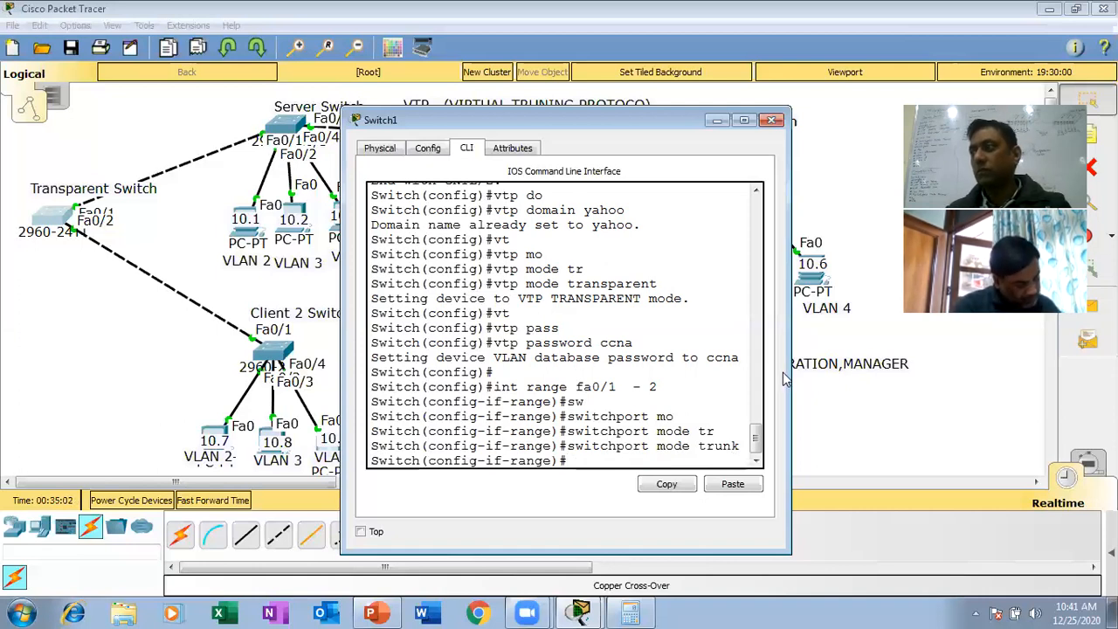
- Widen the Transparent Switch's window, return to privileged mode and save its configuration with wr
{"action": "left_click_drag", "start_coordinate": [785, 371], "coordinate": [1102, 374]}
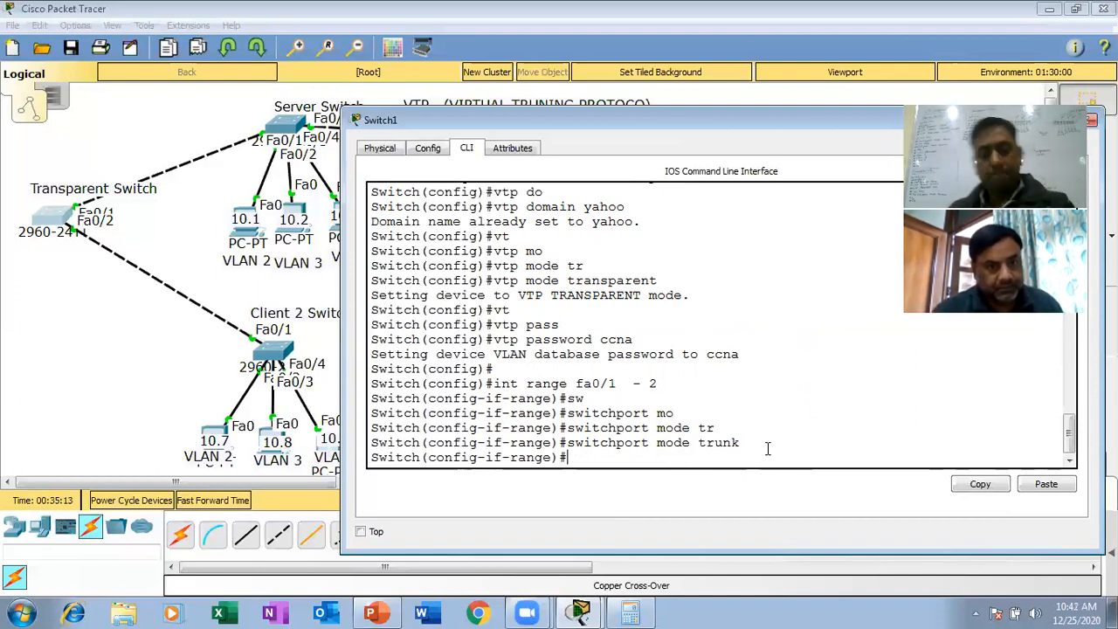
{"action": "key", "text": "ctrl+z"}
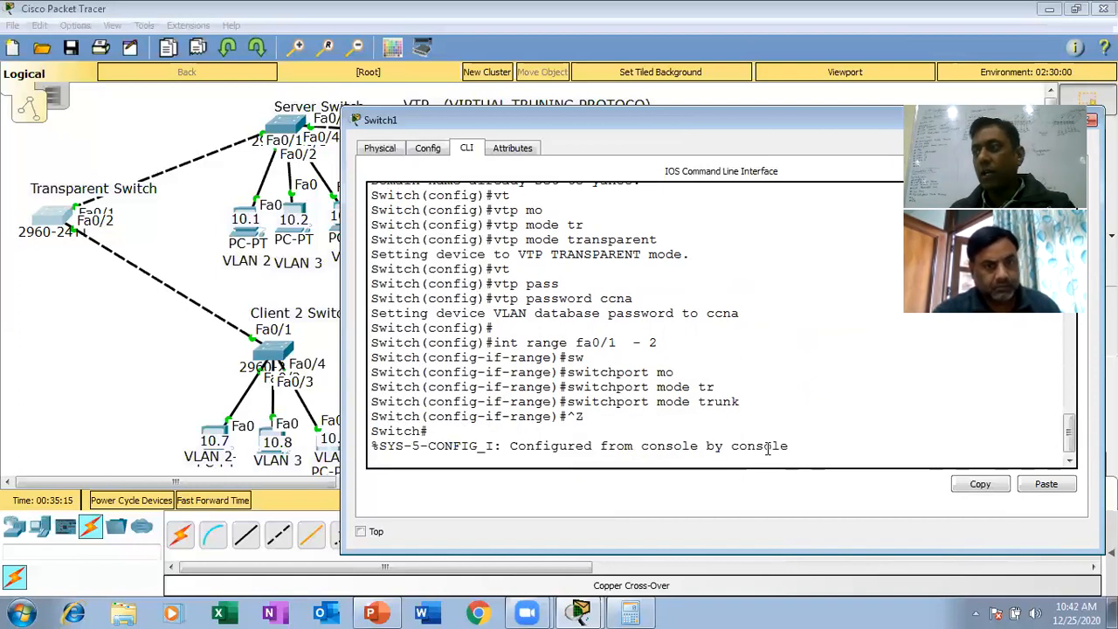
{"action": "key", "text": "Return"}
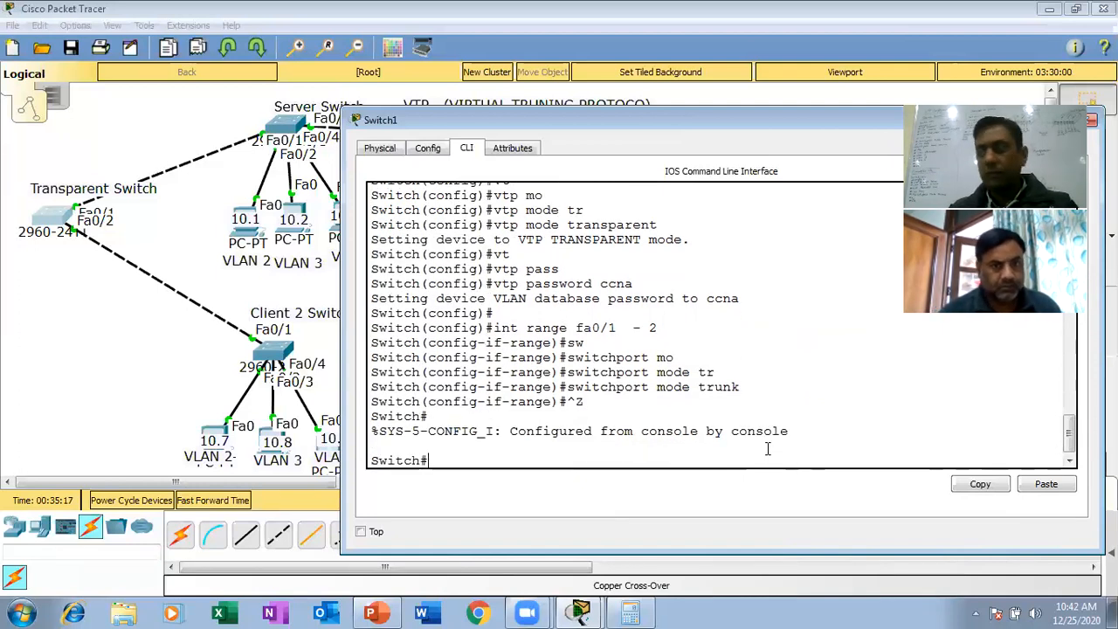
{"action": "type", "text": "wr"}
{"action": "key", "text": "Return"}
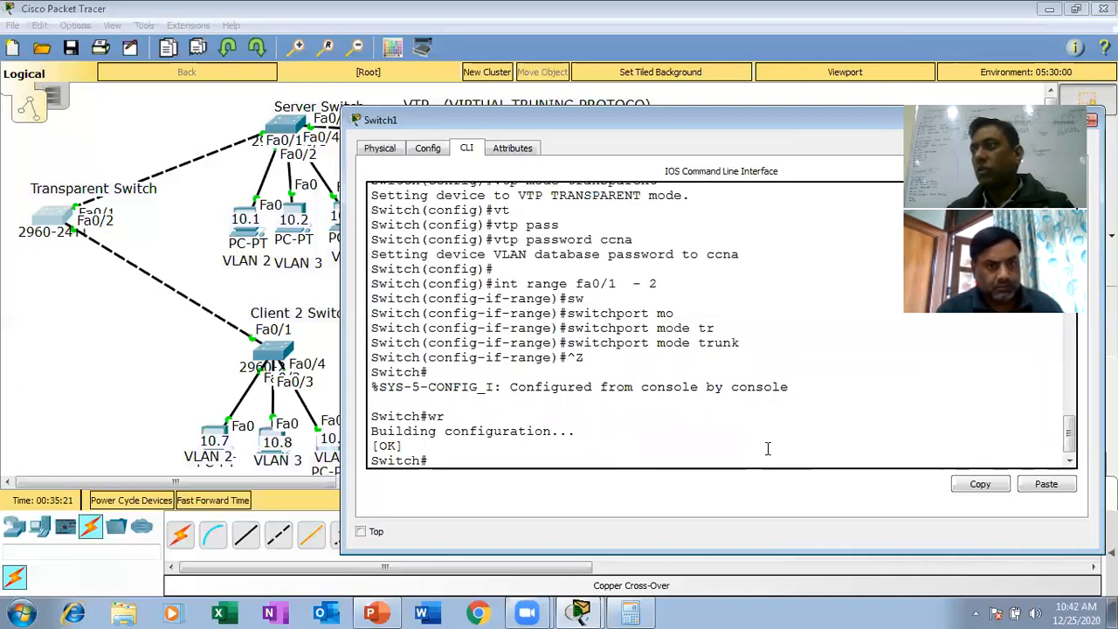
- Display the Transparent Switch's VLAN table with sh vlan, check which VLANs it holds, and close its window
{"action": "left_click_drag", "start_coordinate": [555, 256], "coordinate": [526, 255]}
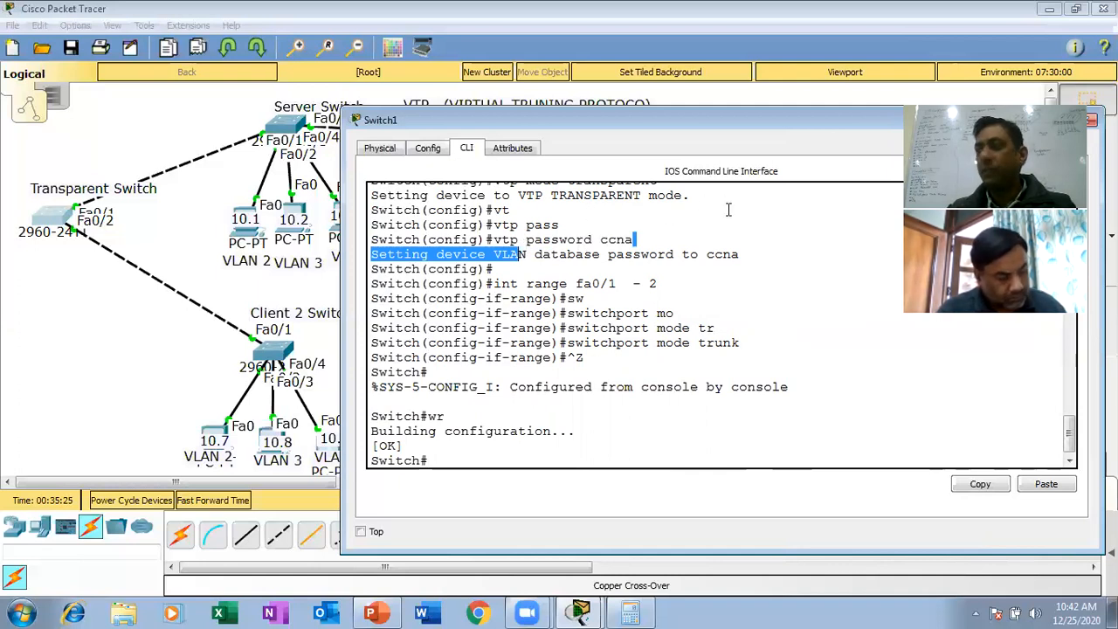
{"action": "left_click", "coordinate": [675, 301]}
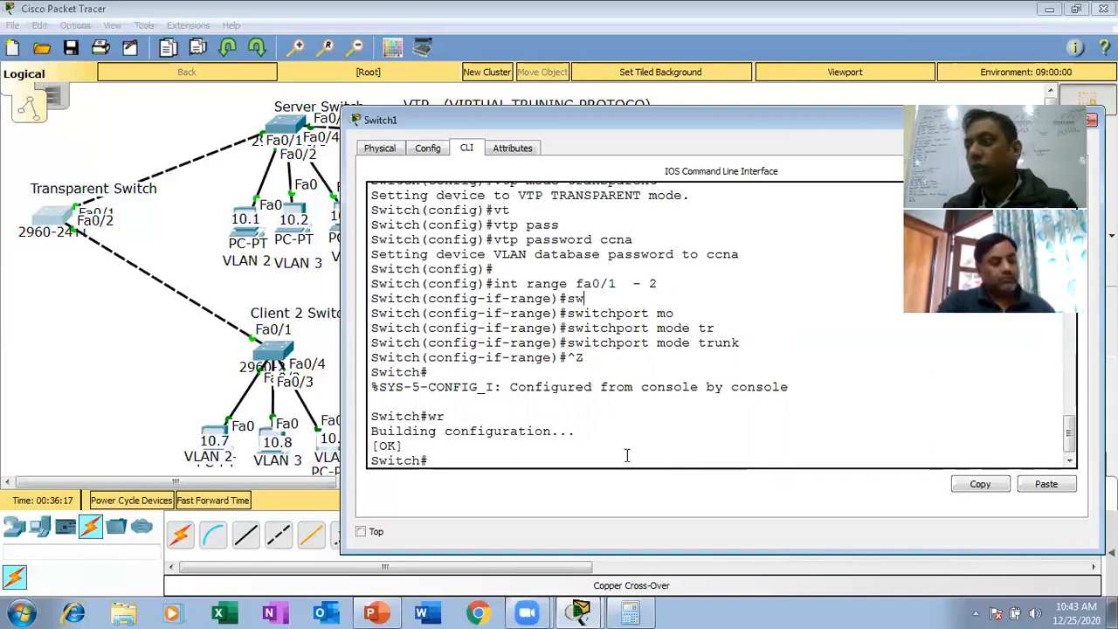
{"action": "type", "text": "sh "}
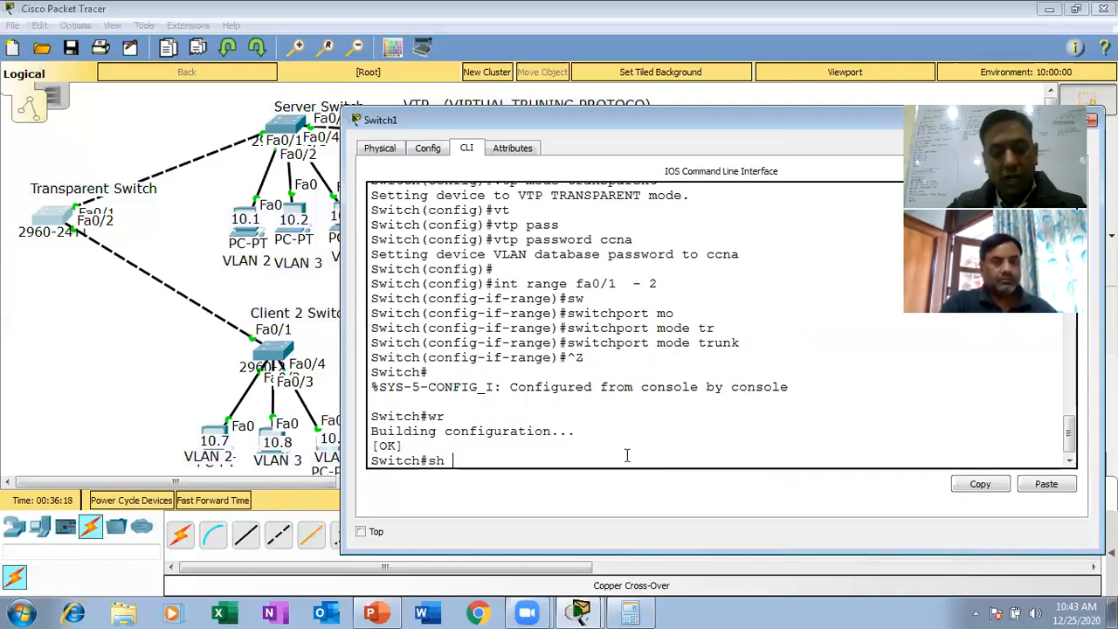
{"action": "type", "text": "vla"}
{"action": "key", "text": "Tab"}
{"action": "key", "text": "Return"}
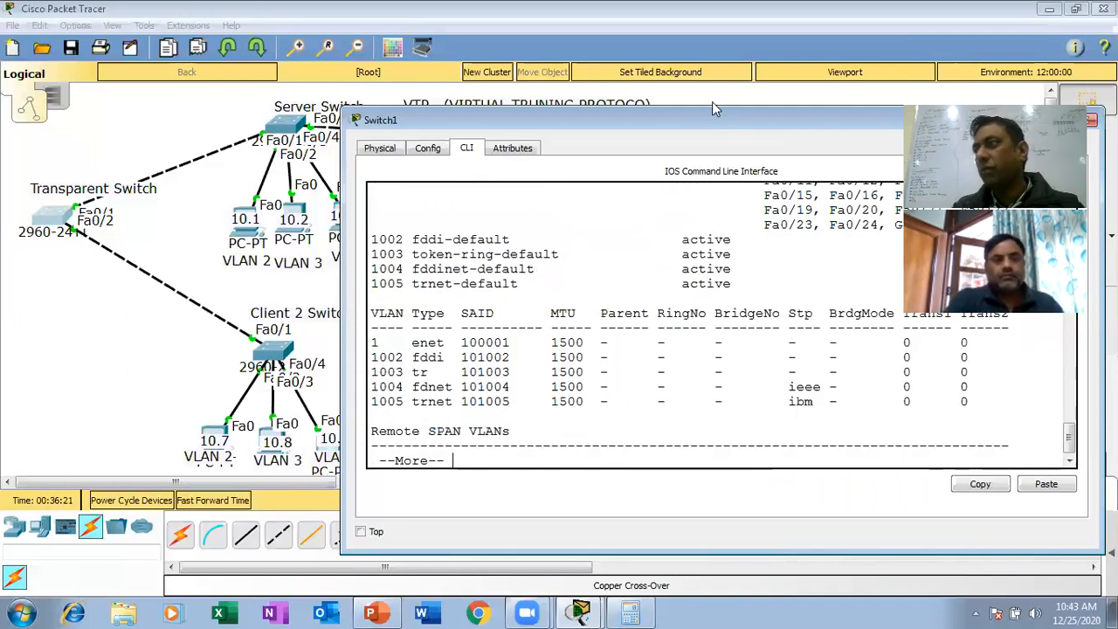
{"action": "left_click_drag", "start_coordinate": [702, 123], "coordinate": [527, 105]}
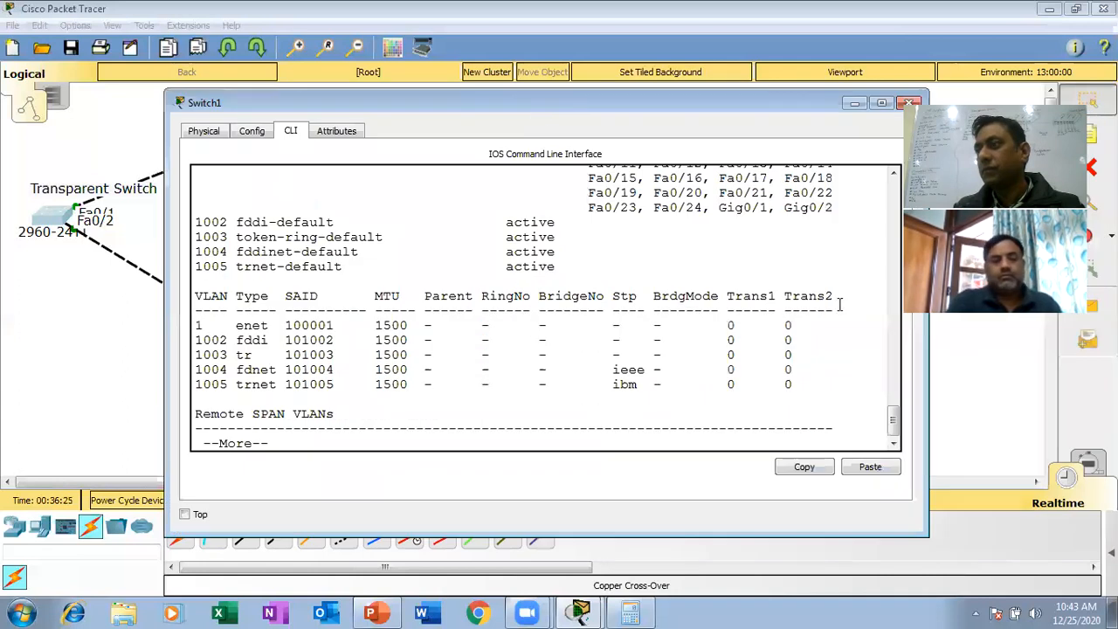
{"action": "scroll", "coordinate": [894, 412], "scroll_direction": "up", "scroll_amount": 2}
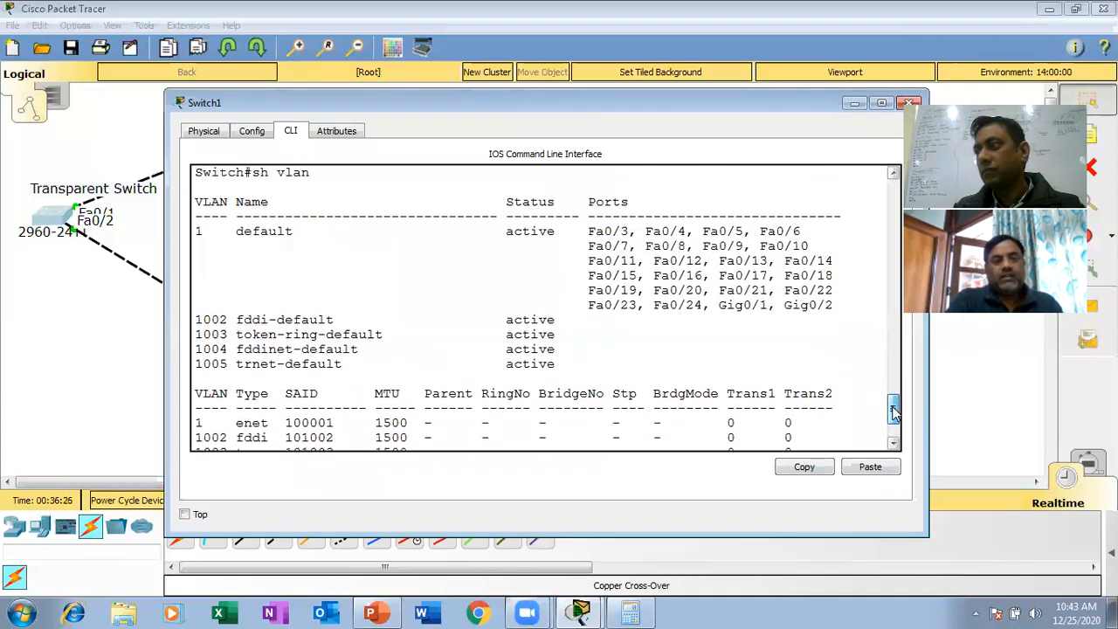
{"action": "left_click", "coordinate": [908, 102]}
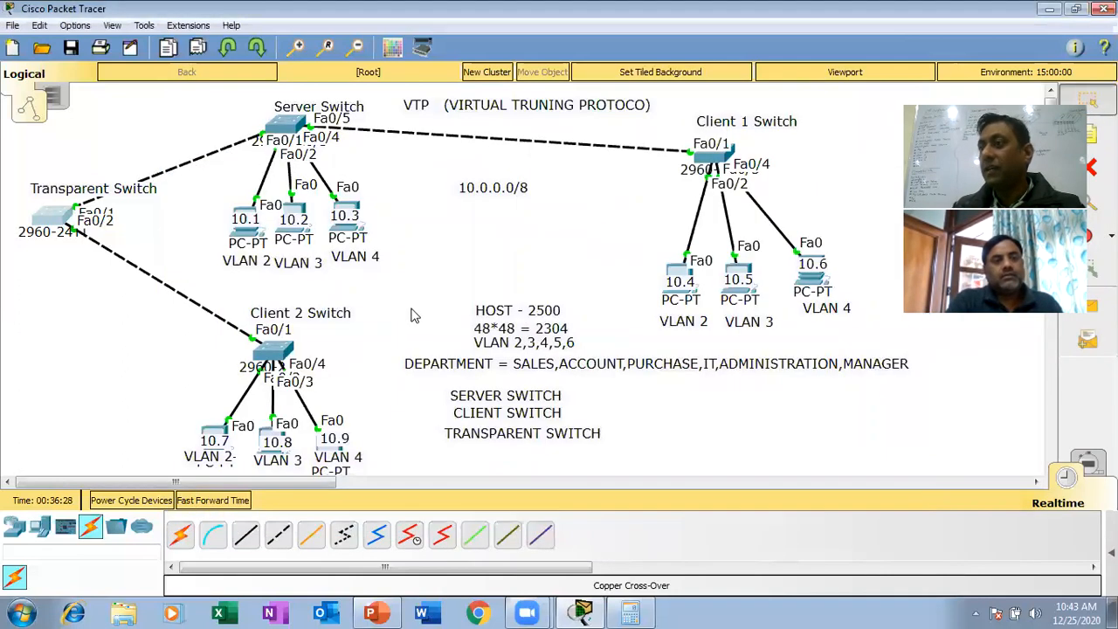
- Open the Client 2 Switch's command line, display its VLAN table again, highlight VLANs 2 to 4, and close its window
{"action": "left_click", "coordinate": [272, 354]}
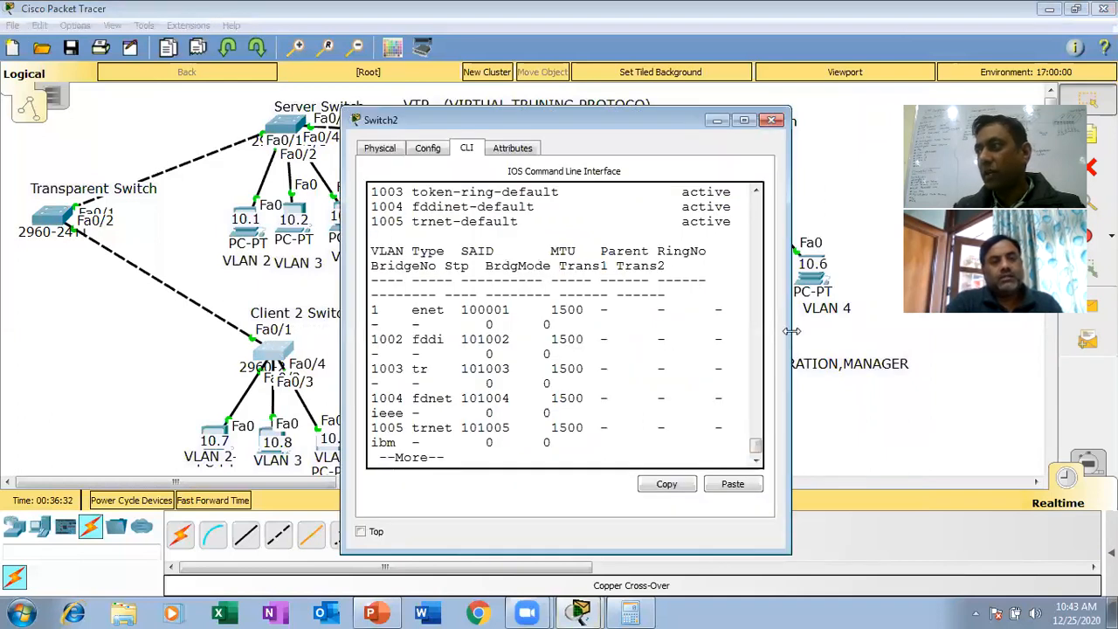
{"action": "left_click_drag", "start_coordinate": [790, 331], "coordinate": [1016, 332]}
{"action": "key", "text": "space"}
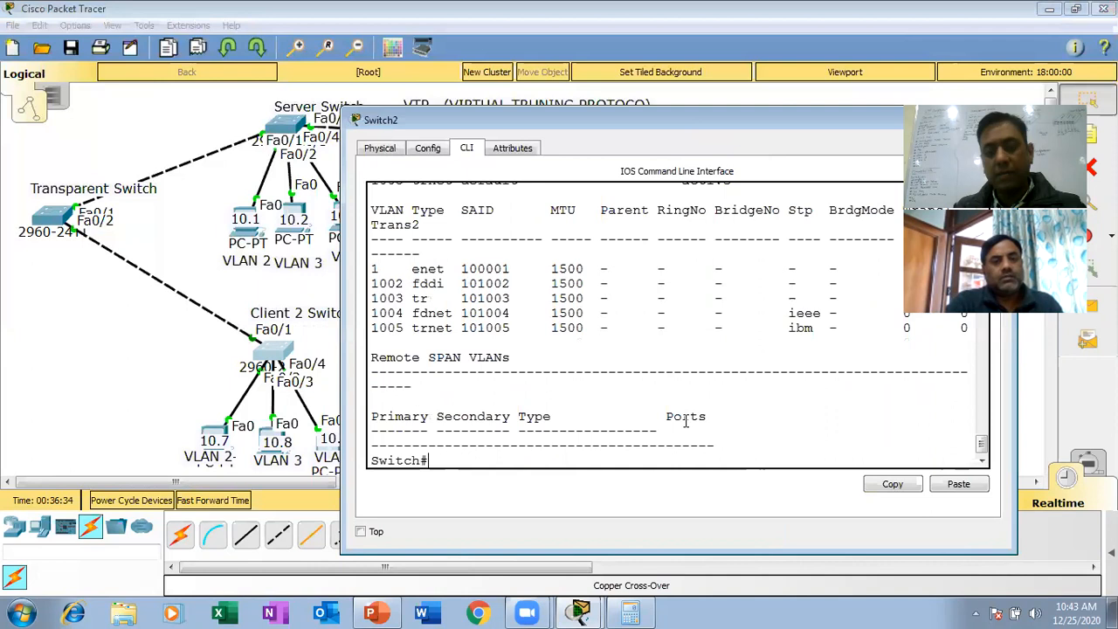
{"action": "key", "text": "Return"}
{"action": "key", "text": "Up"}
{"action": "key", "text": "Return"}
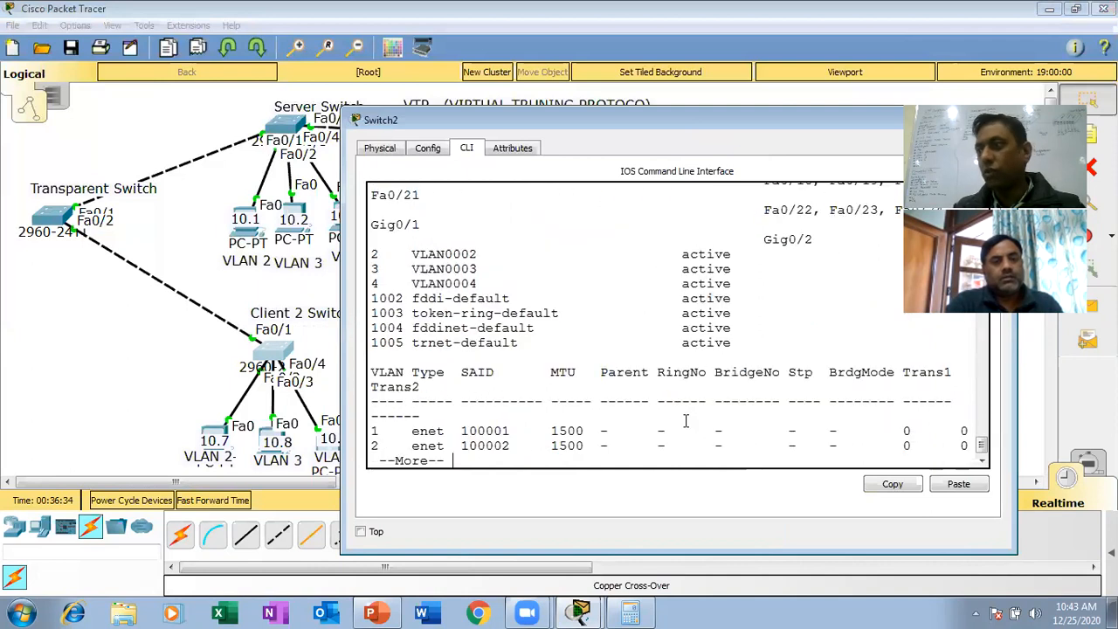
{"action": "left_click_drag", "start_coordinate": [756, 283], "coordinate": [370, 253]}
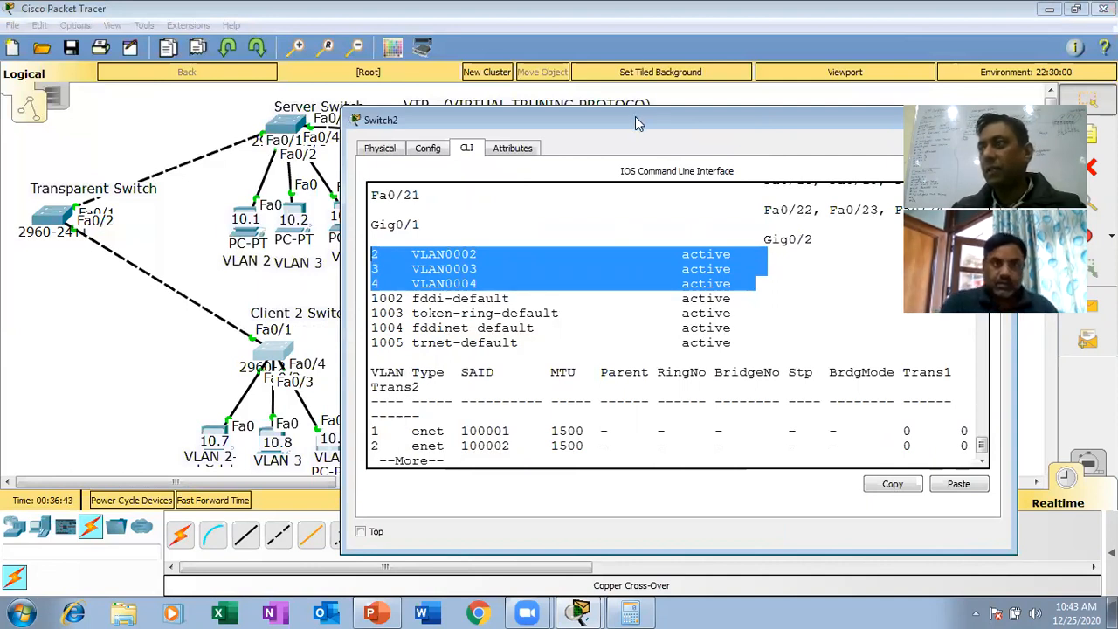
{"action": "left_click_drag", "start_coordinate": [635, 122], "coordinate": [511, 117]}
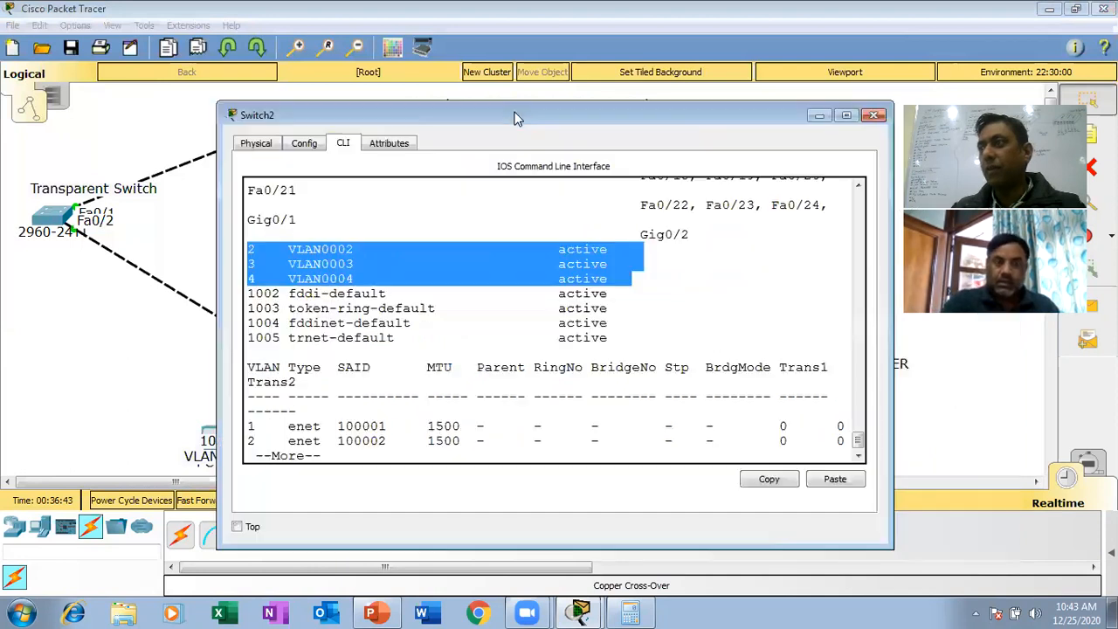
{"action": "left_click", "coordinate": [873, 116]}
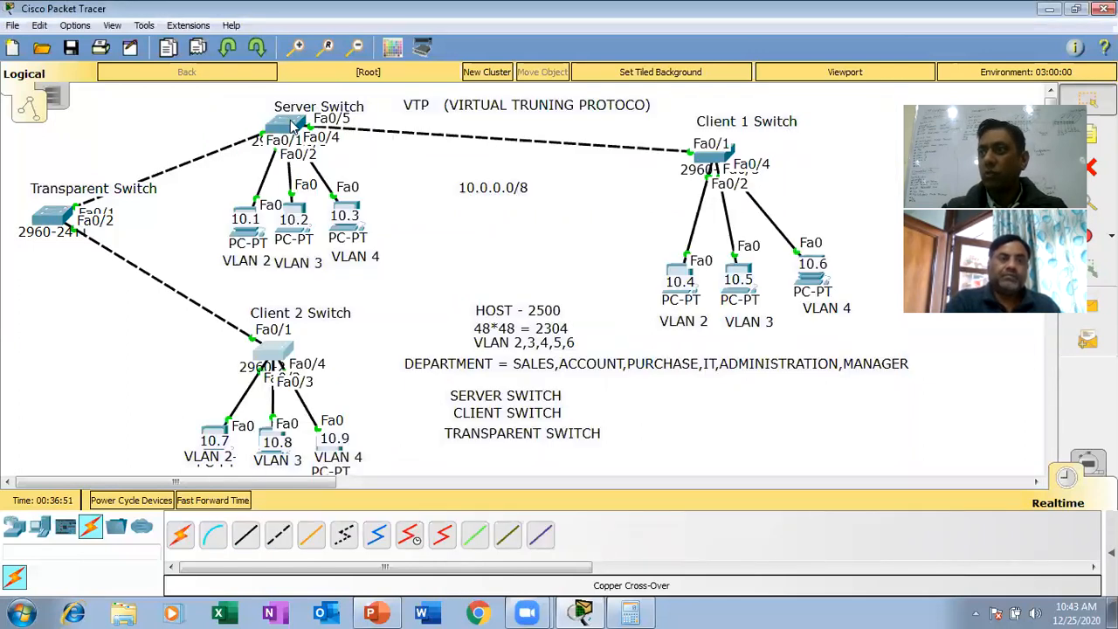
- Switch to the ccna presentation in PowerPoint and go to the slide describing the VTP modes
{"action": "mouse_move", "coordinate": [284, 132]}
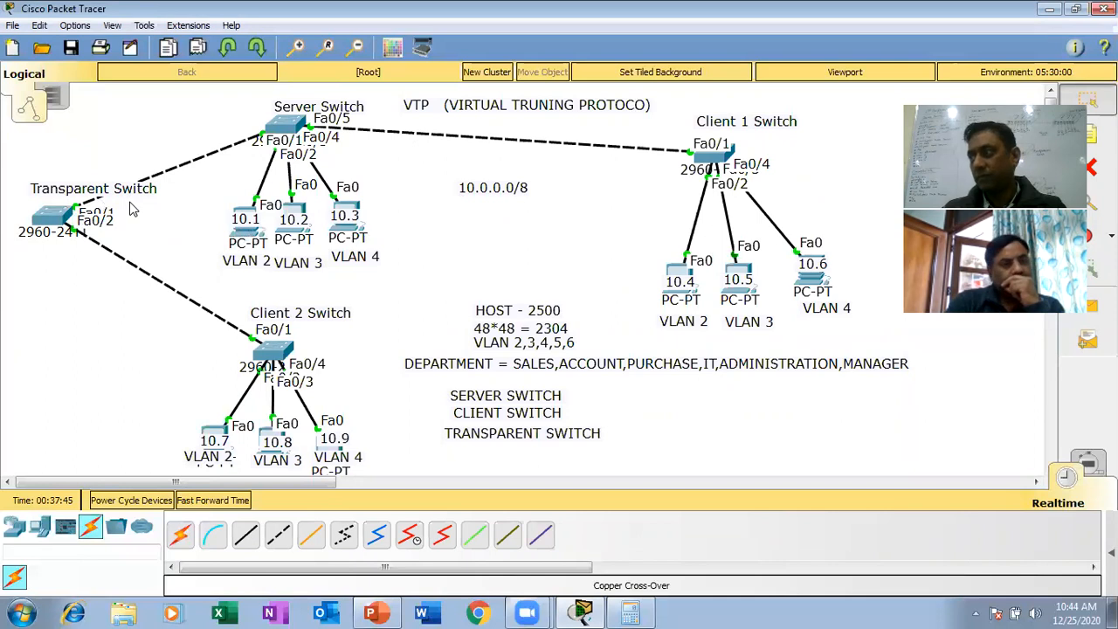
{"action": "left_click", "coordinate": [374, 612]}
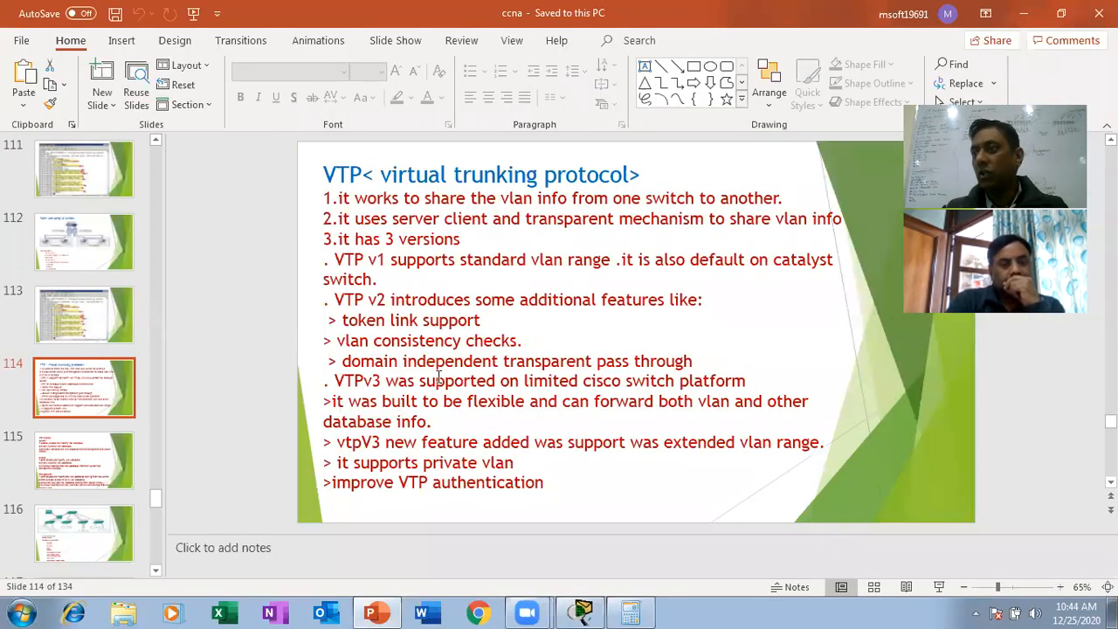
{"action": "scroll", "coordinate": [504, 520], "scroll_direction": "down", "scroll_amount": 1}
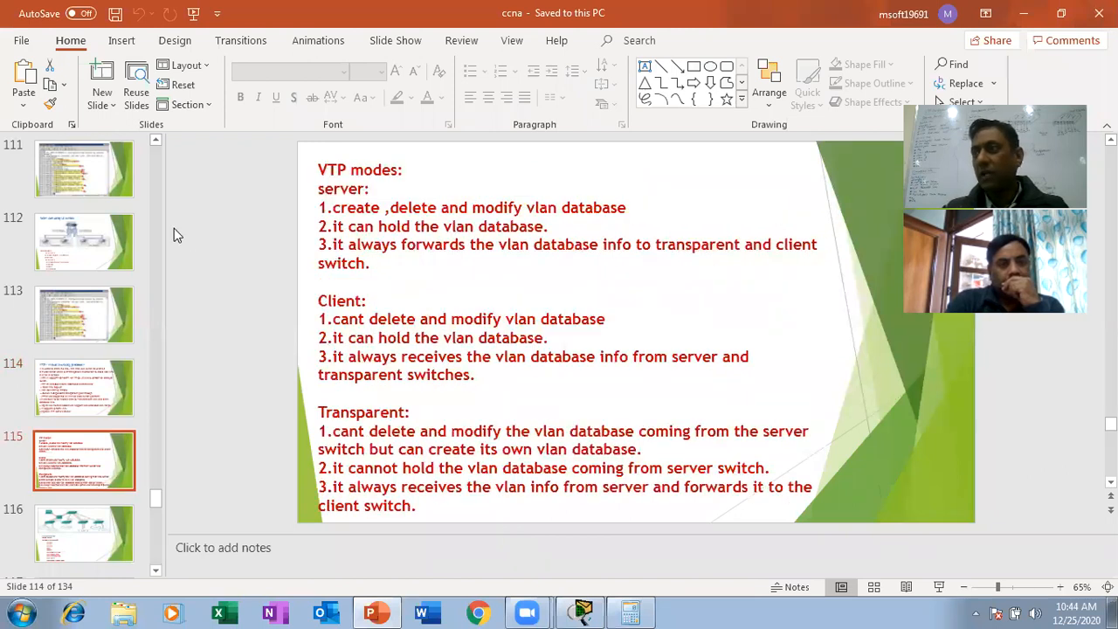
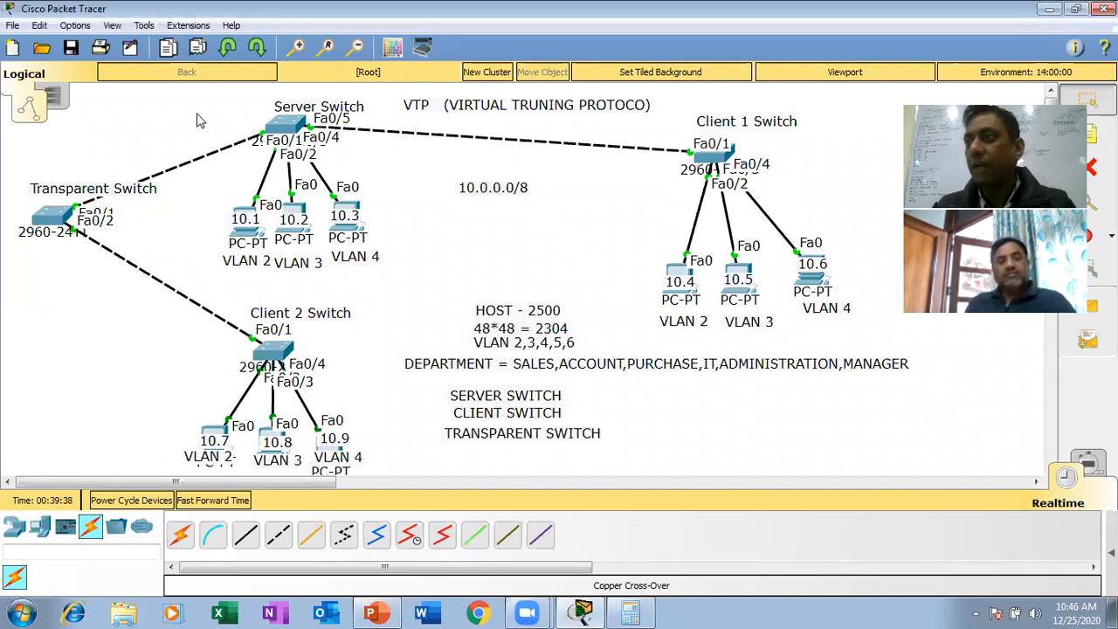
- Open the Server Switch's command line, move its window clear of the switch's PCs, and enter global configuration mode
{"action": "left_click", "coordinate": [290, 125]}
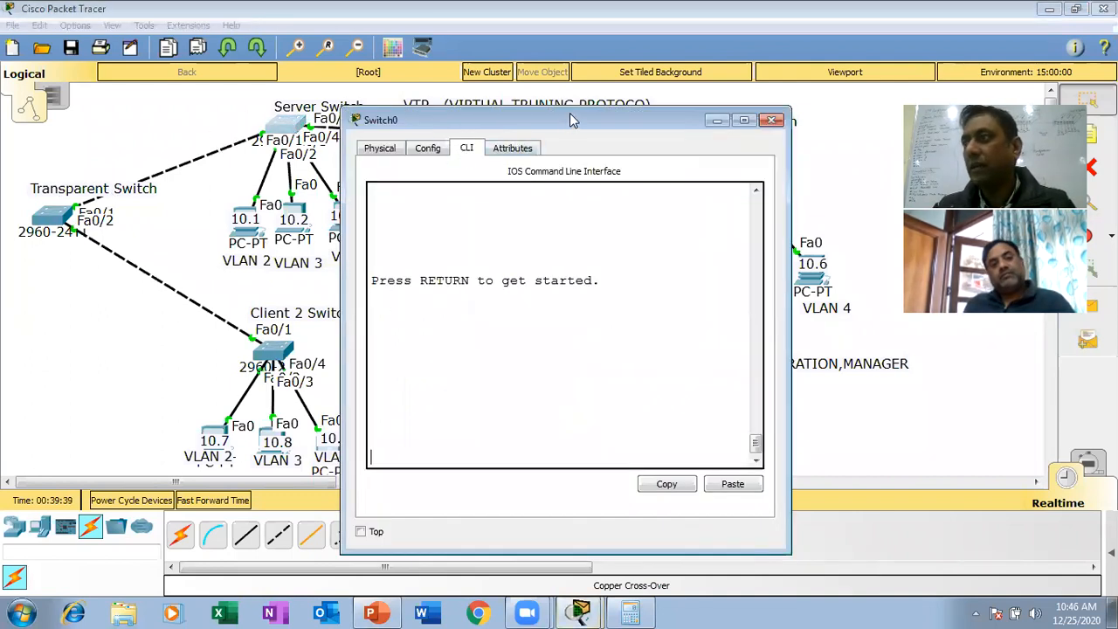
{"action": "left_click_drag", "start_coordinate": [572, 120], "coordinate": [622, 92]}
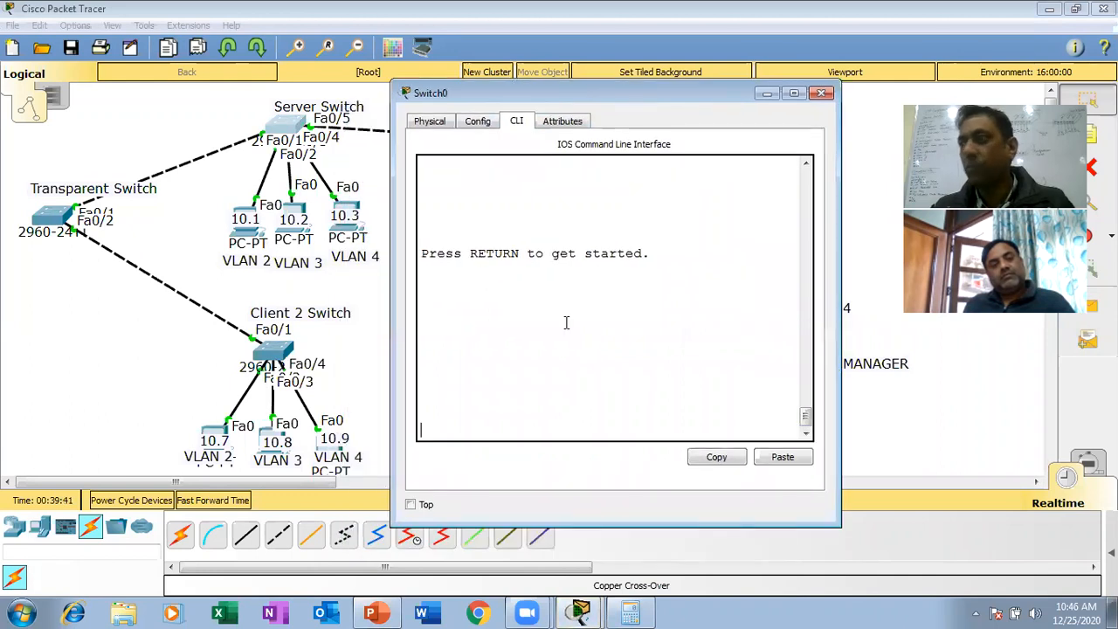
{"action": "key", "text": "Return"}
{"action": "key", "text": "Return"}
{"action": "key", "text": "Return"}
{"action": "key", "text": "Return"}
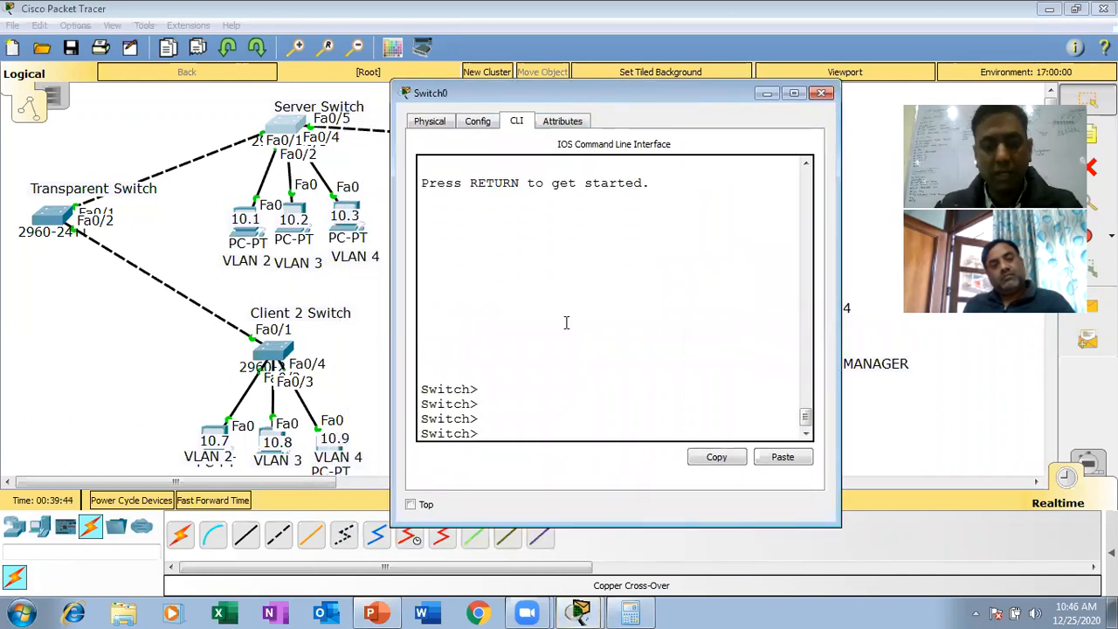
{"action": "key", "text": "Return"}
{"action": "type", "text": "en"}
{"action": "key", "text": "Return"}
{"action": "type", "text": "config t"}
{"action": "key", "text": "Return"}
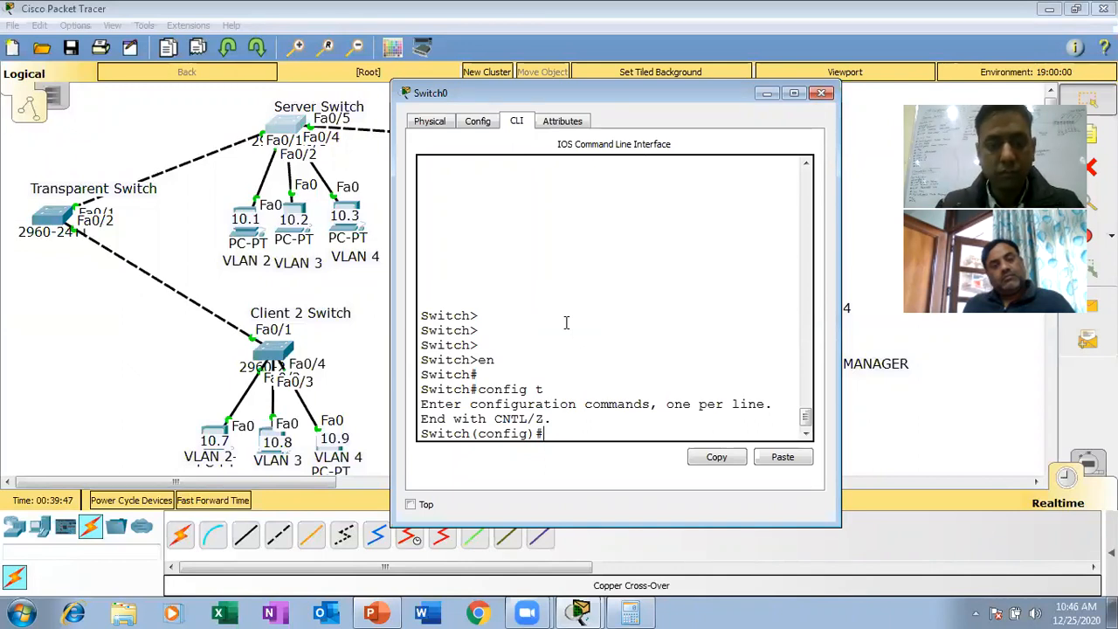
- Select interface fa0/2 on the Server Switch and set it to access mode with switchport mode access
{"action": "type", "text": "int fa0/2"}
{"action": "key", "text": "Return"}
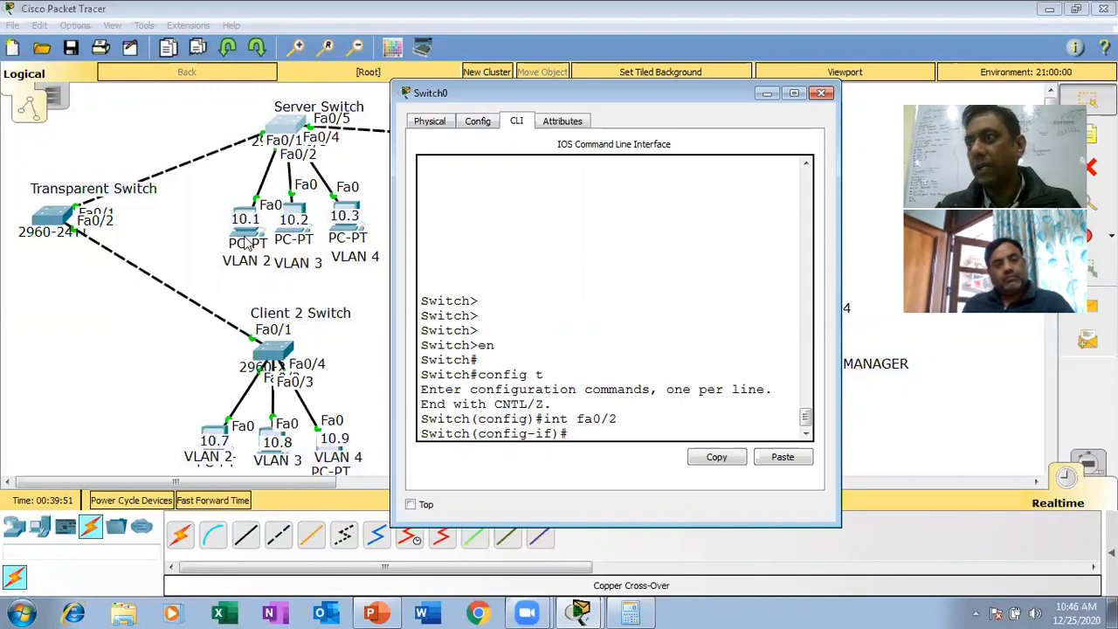
{"action": "type", "text": "sw"}
{"action": "key", "text": "Tab"}
{"action": "type", "text": "mo"}
{"action": "key", "text": "Tab"}
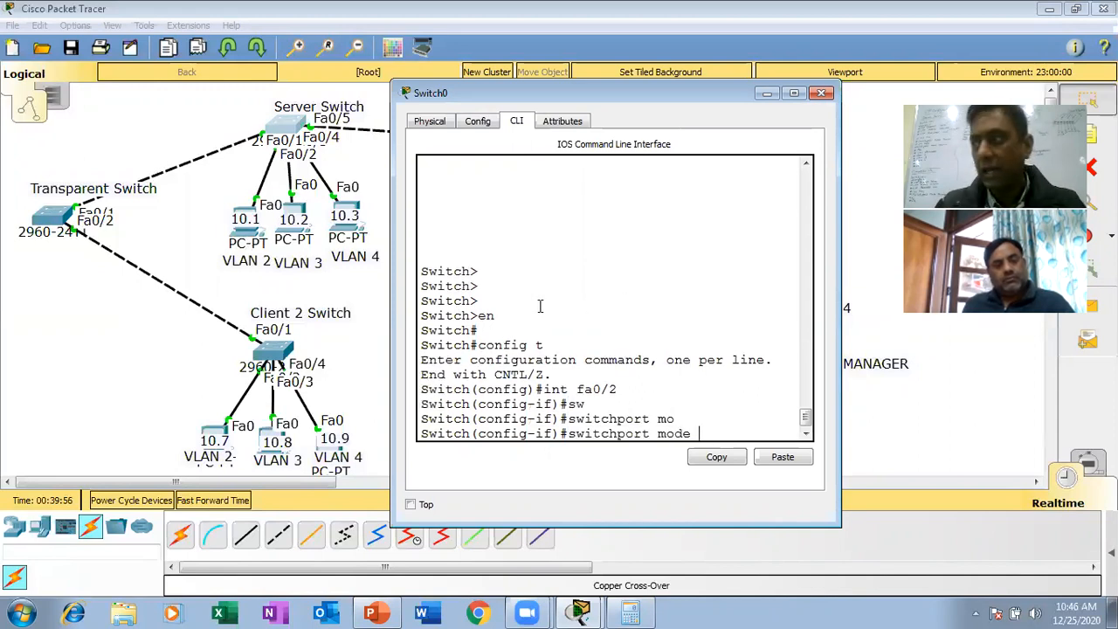
{"action": "type", "text": "acc"}
{"action": "key", "text": "Tab"}
{"action": "key", "text": "Return"}
- Assign the Server Switch's fa0/2 port to VLAN 2 with switchport access vlan 2
{"action": "type", "text": "sw"}
{"action": "key", "text": "Tab"}
{"action": "type", "text": "acc"}
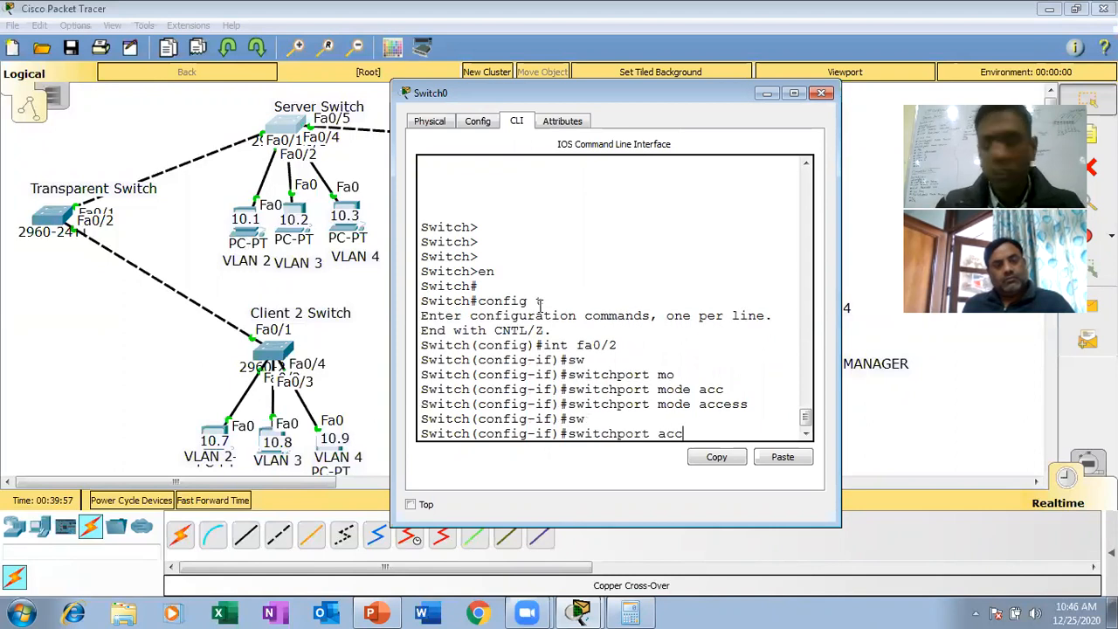
{"action": "key", "text": "Tab"}
{"action": "type", "text": "vl"}
{"action": "key", "text": "Tab"}
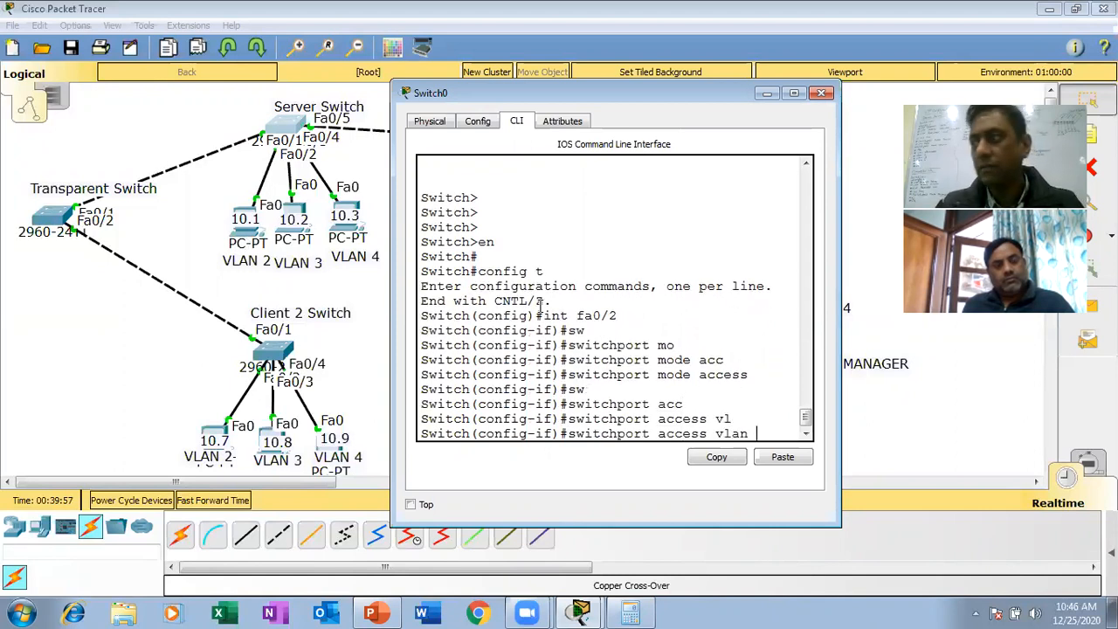
{"action": "type", "text": "2"}
{"action": "key", "text": "Return"}
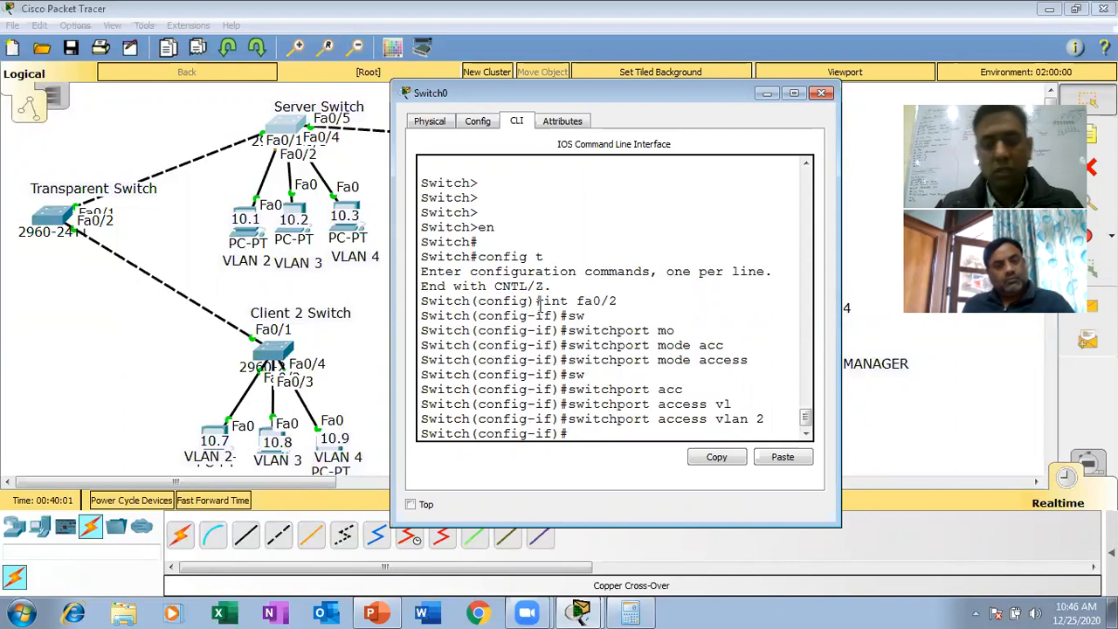
- Select interface fa0/3 on the Server Switch and set it to access mode
{"action": "type", "text": "int fa0/2"}
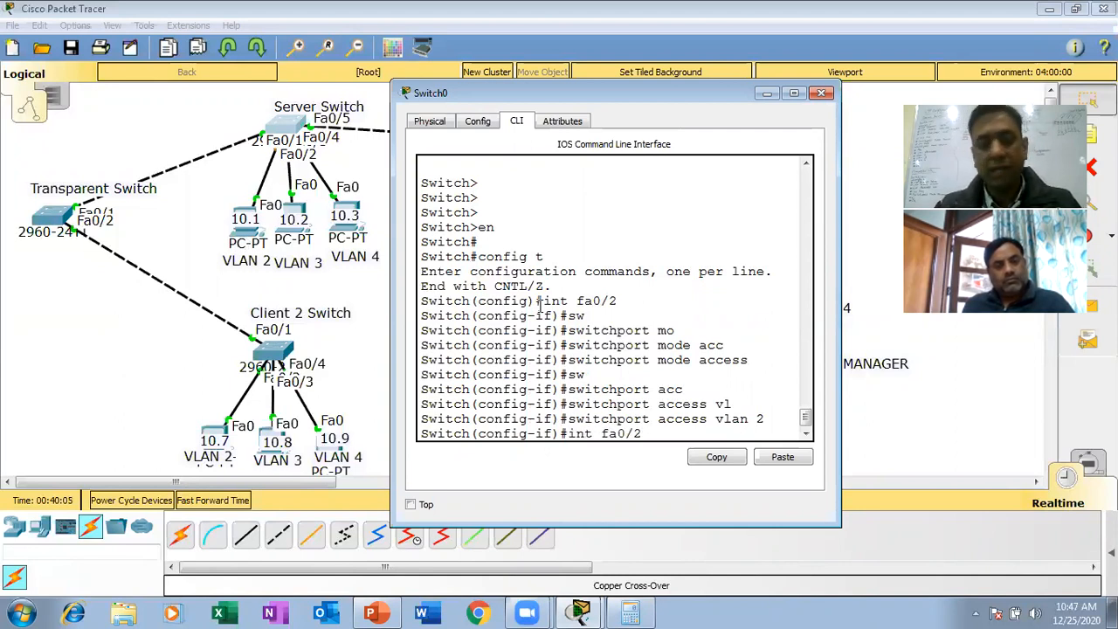
{"action": "key", "text": "BackSpace"}
{"action": "type", "text": "3"}
{"action": "key", "text": "Return"}
{"action": "type", "text": "switchport mode access"}
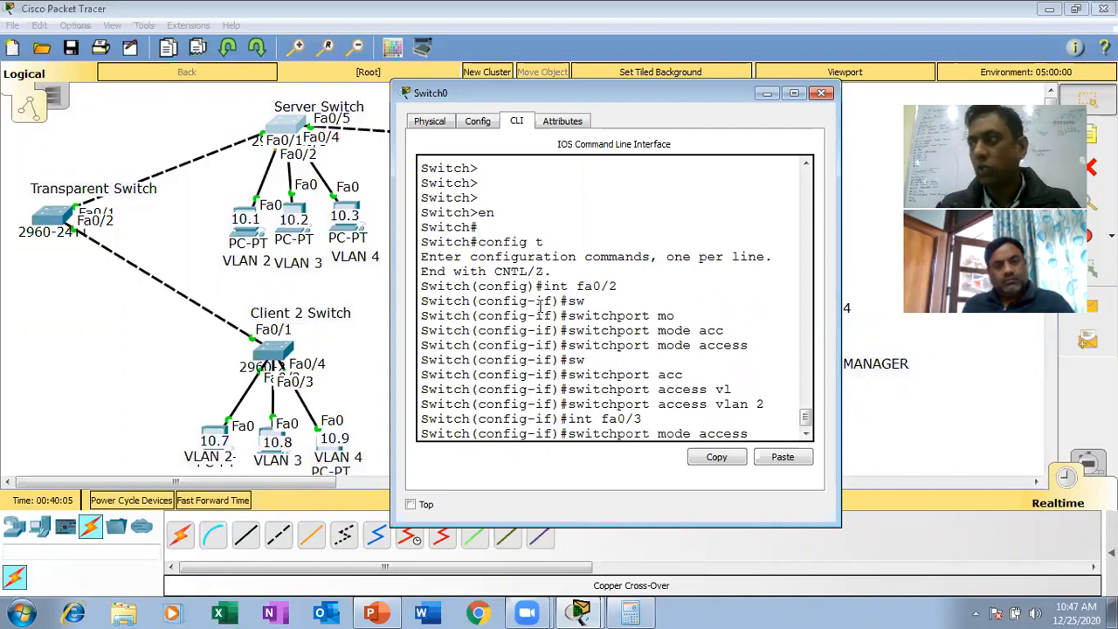
{"action": "key", "text": "Return"}
- Assign the Server Switch's fa0/3 port to VLAN 3 with switchport access vlan 3
{"action": "key", "text": "Up"}
{"action": "key", "text": "Up"}
{"action": "key", "text": "Up"}
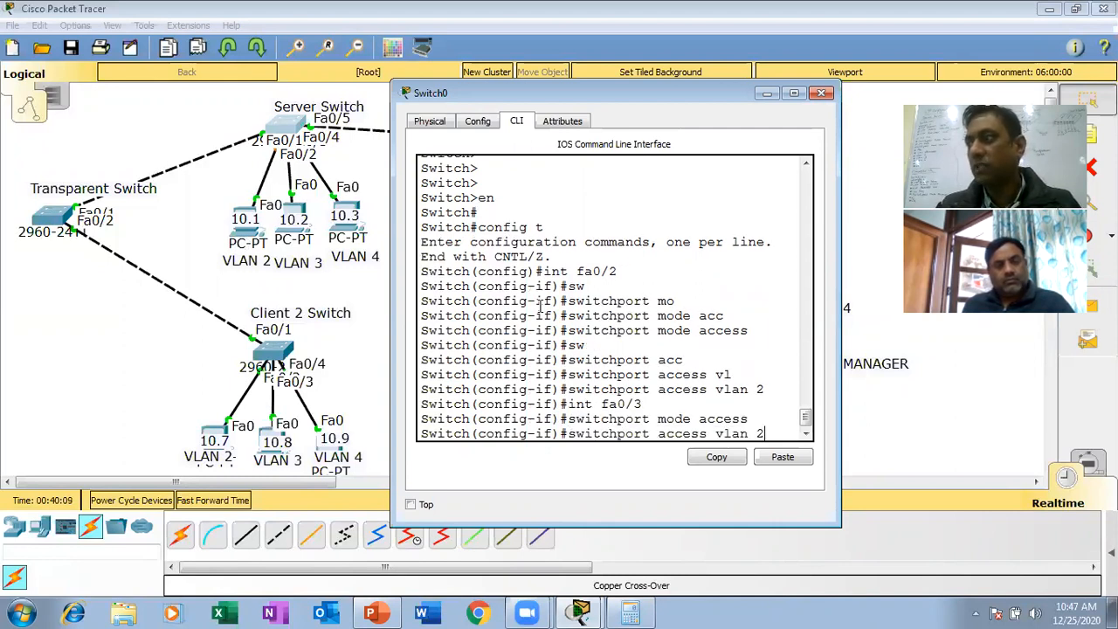
{"action": "key", "text": "BackSpace"}
{"action": "type", "text": "3"}
{"action": "key", "text": "Return"}
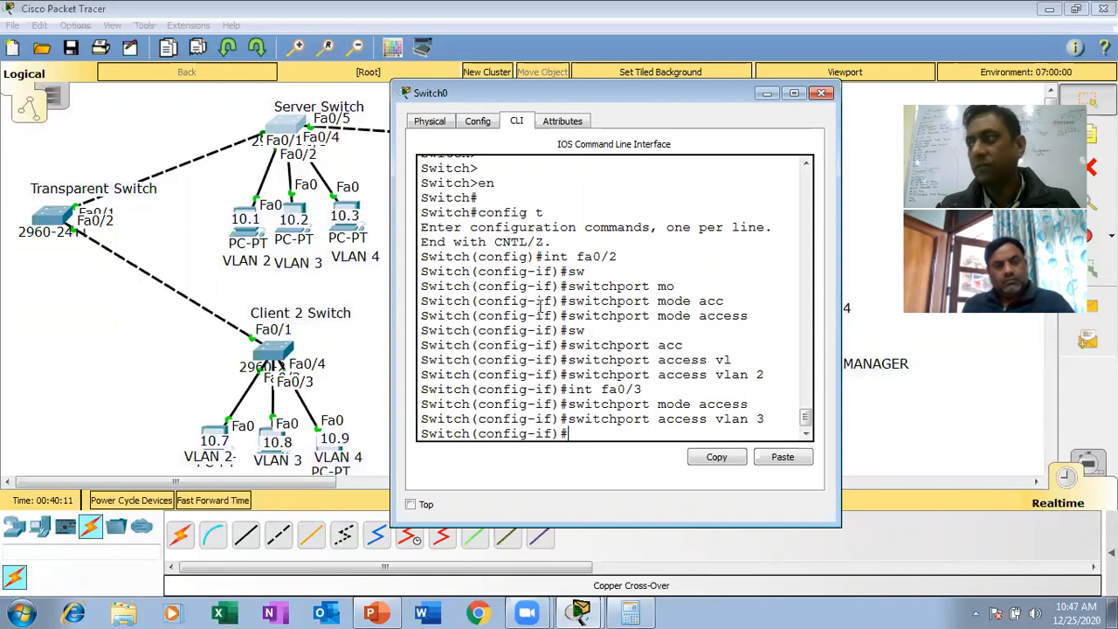
- Select interface fa0/4 on the Server Switch and set it to access mode
{"action": "key", "text": "Up"}
{"action": "key", "text": "Up"}
{"action": "key", "text": "Up"}
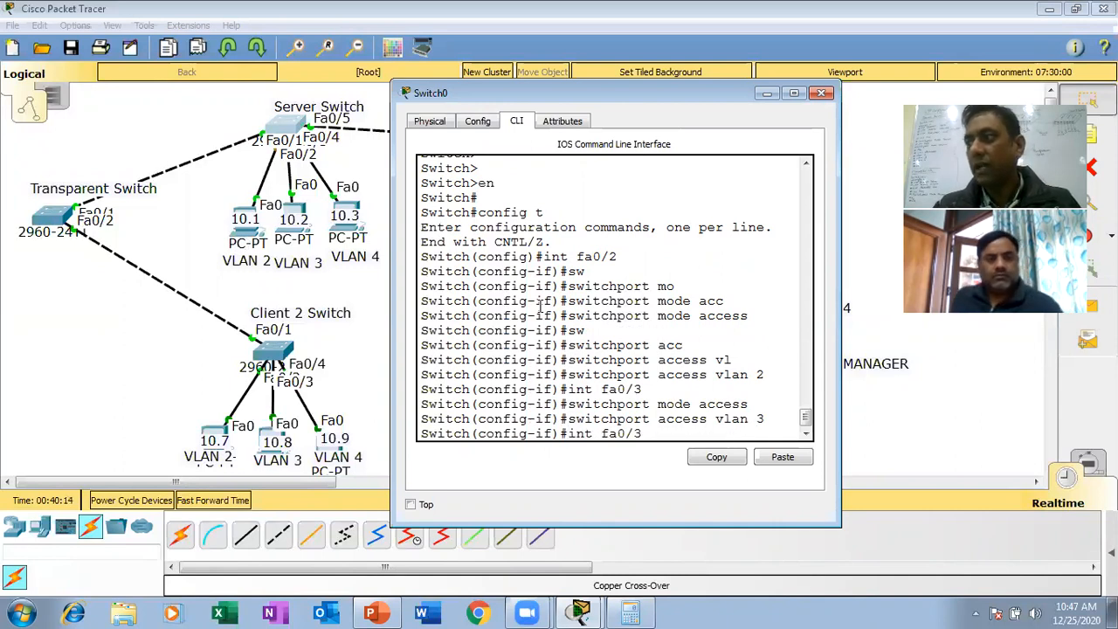
{"action": "key", "text": "BackSpace"}
{"action": "type", "text": "4"}
{"action": "key", "text": "Return"}
{"action": "key", "text": "Up"}
{"action": "key", "text": "Up"}
{"action": "key", "text": "Up"}
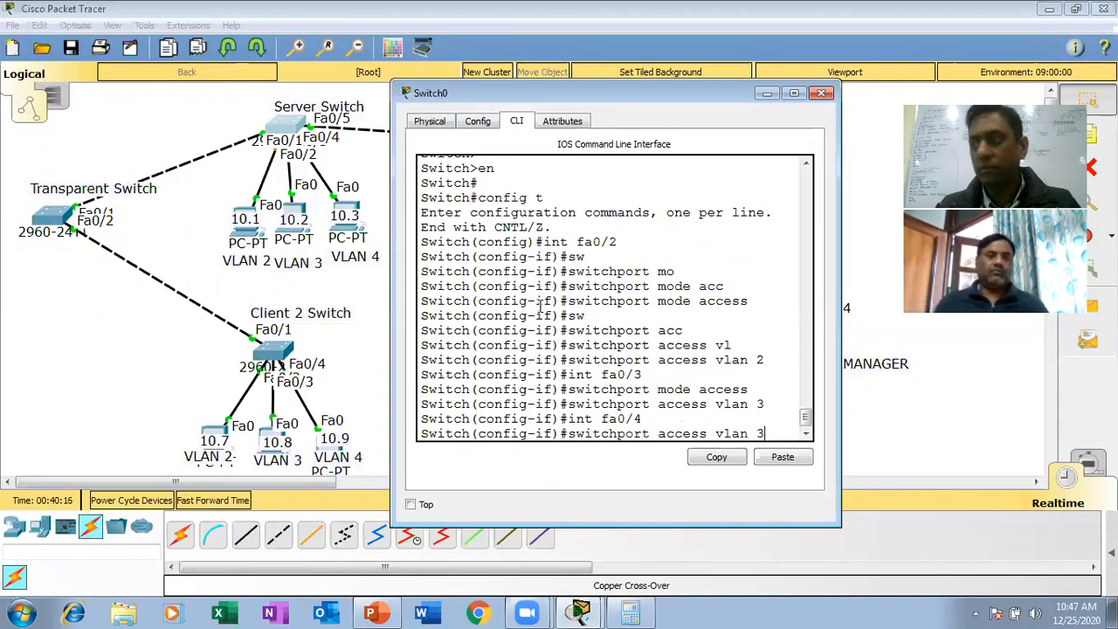
{"action": "key", "text": "Return"}
- Assign the Server Switch's fa0/4 port to VLAN 4 with switchport access vlan 4
{"action": "key", "text": "Up"}
{"action": "key", "text": "Up"}
{"action": "key", "text": "Up"}
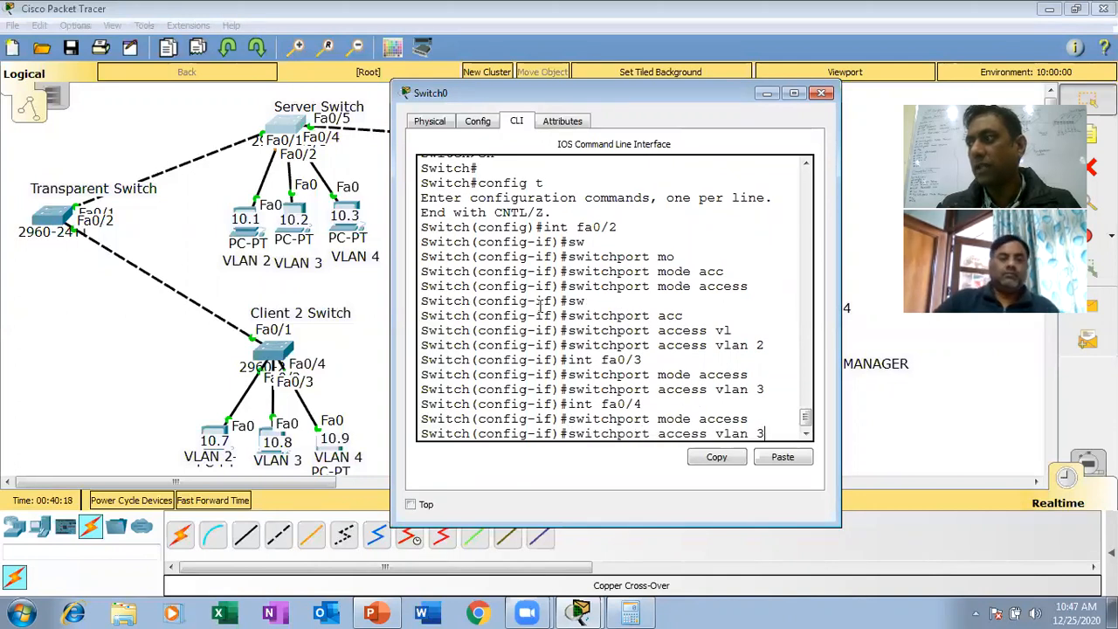
{"action": "key", "text": "BackSpace"}
{"action": "type", "text": "4"}
{"action": "key", "text": "Return"}
- Return the Server Switch to privileged mode, save its configuration with wr, and close its window
{"action": "key", "text": "Return"}
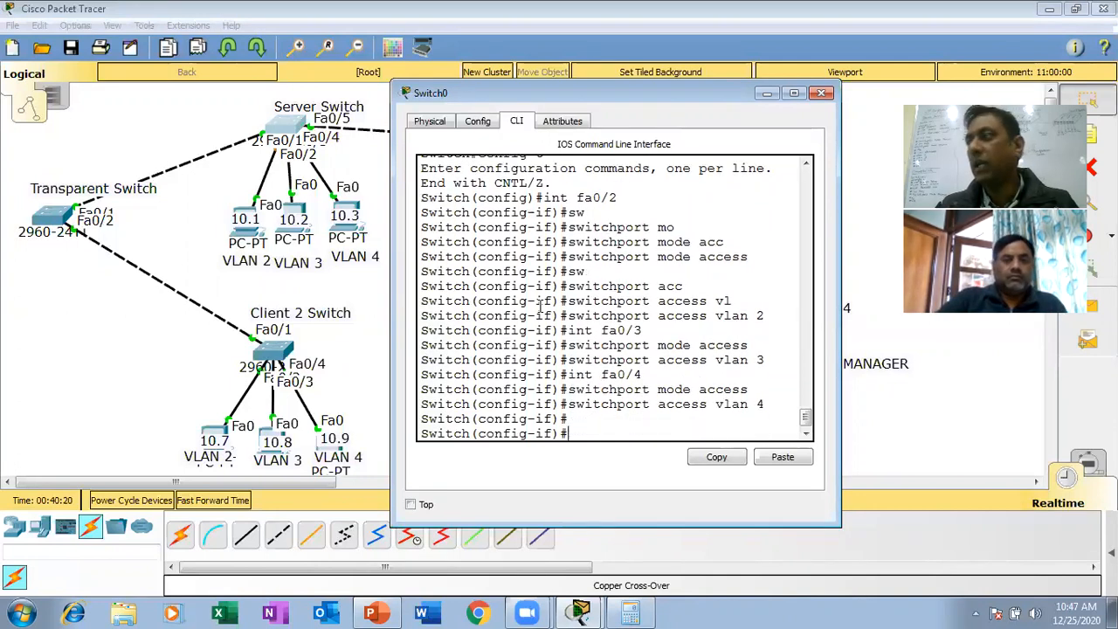
{"action": "key", "text": "ctrl+z"}
{"action": "key", "text": "Return"}
{"action": "type", "text": "wr"}
{"action": "key", "text": "Return"}
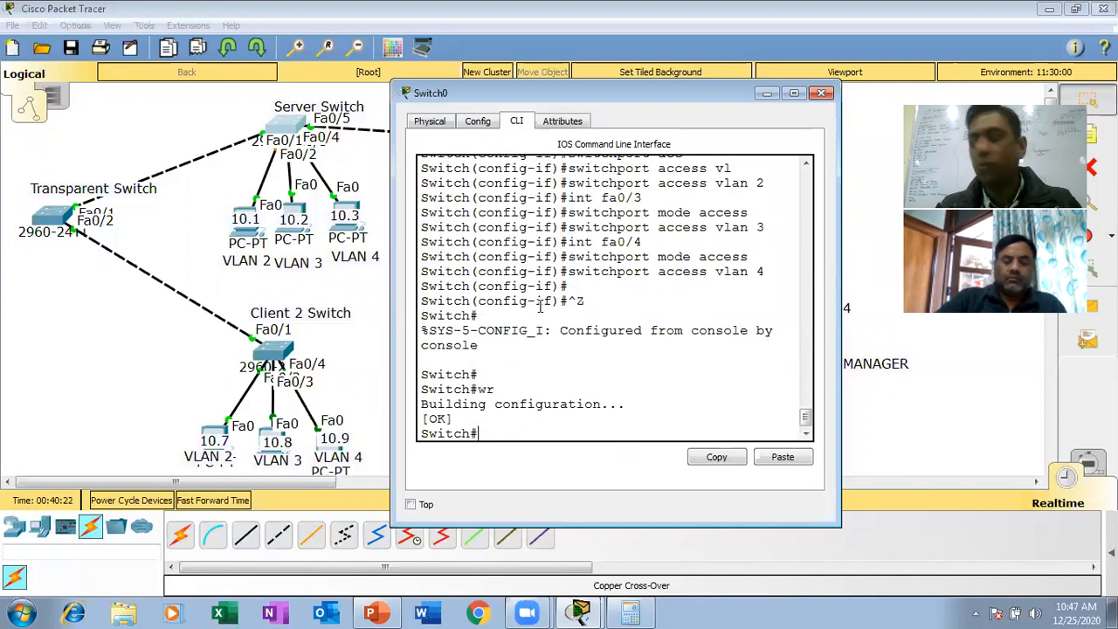
{"action": "left_click", "coordinate": [821, 93]}
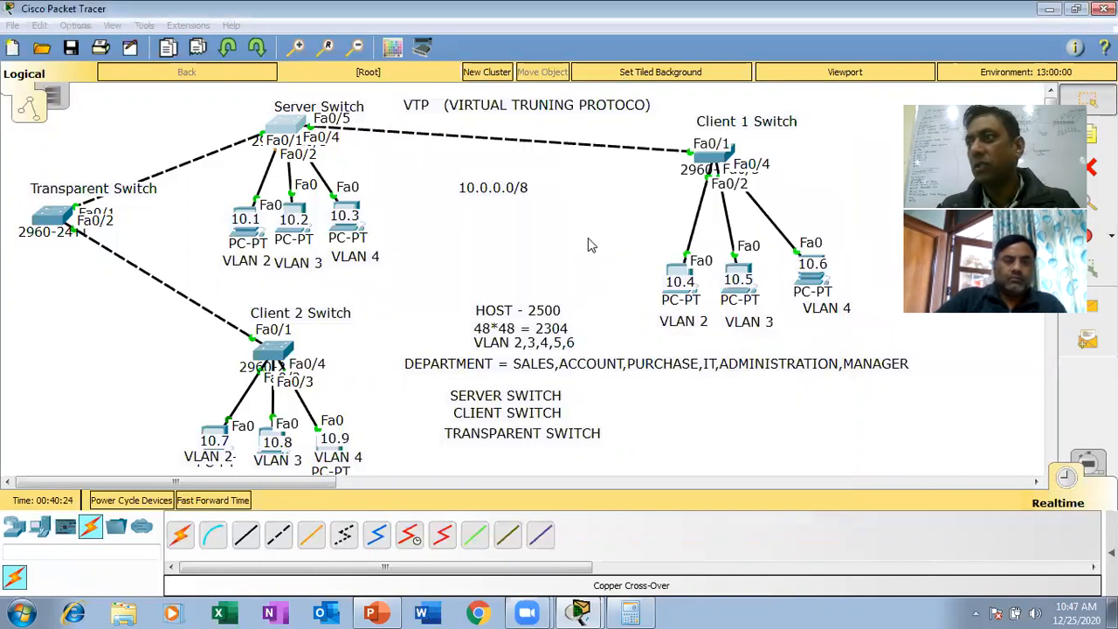
- Open the Client 1 Switch's command line, page past the remaining VLAN listing, and enter global configuration mode with config t
{"action": "left_click", "coordinate": [724, 157]}
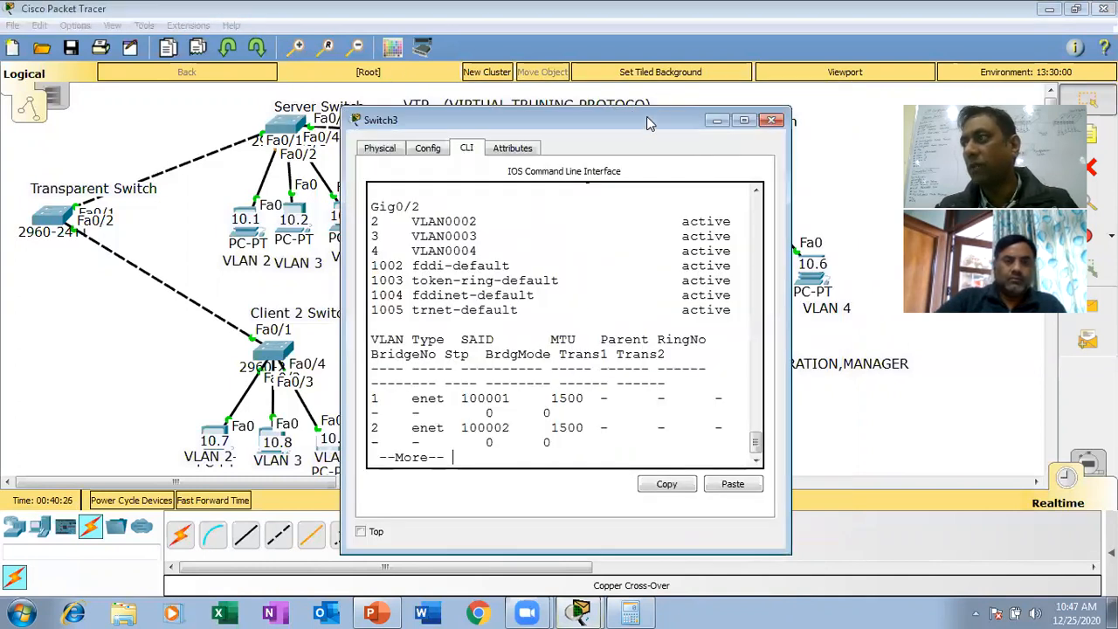
{"action": "left_click_drag", "start_coordinate": [644, 122], "coordinate": [381, 107]}
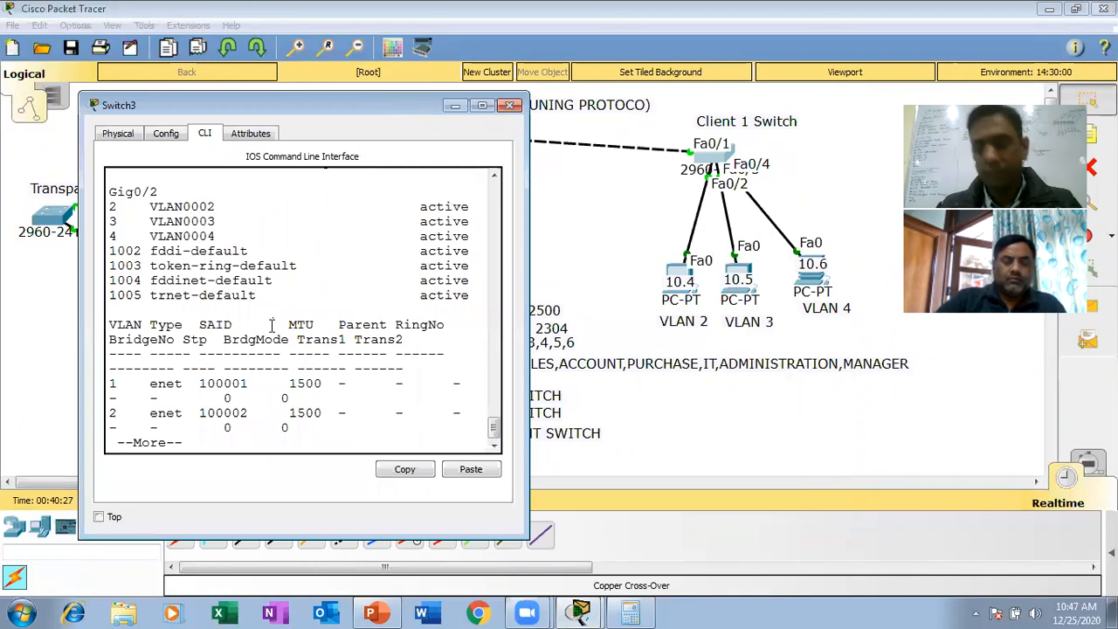
{"action": "key", "text": "Return"}
{"action": "key", "text": "Return"}
{"action": "key", "text": "Return"}
{"action": "key", "text": "space"}
{"action": "type", "text": "co"}
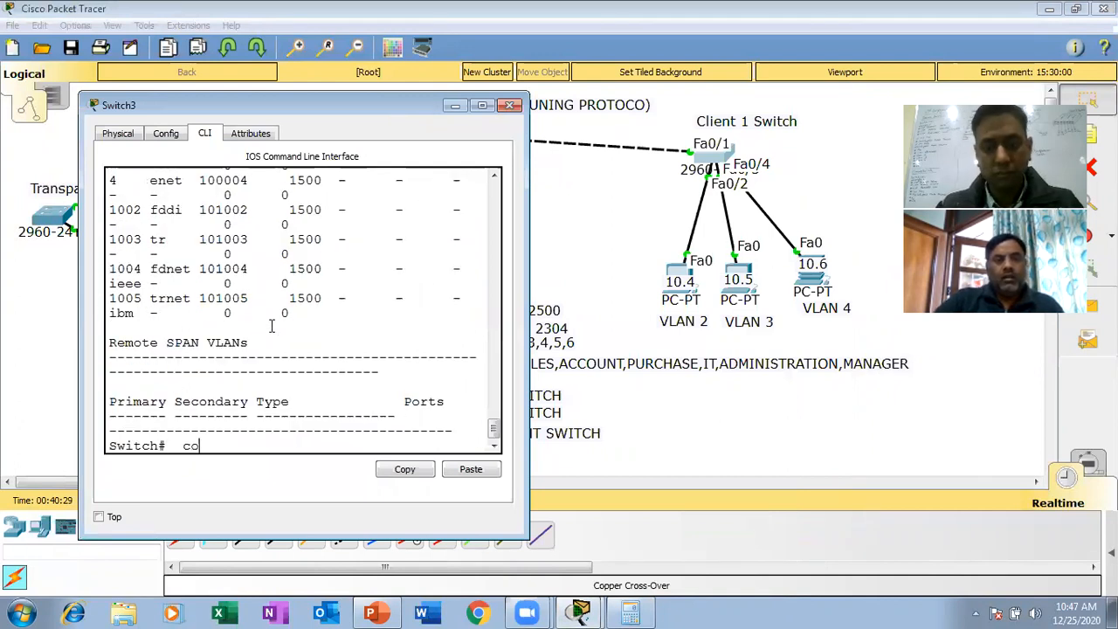
{"action": "type", "text": "nfgi t"}
{"action": "key", "text": "Return"}
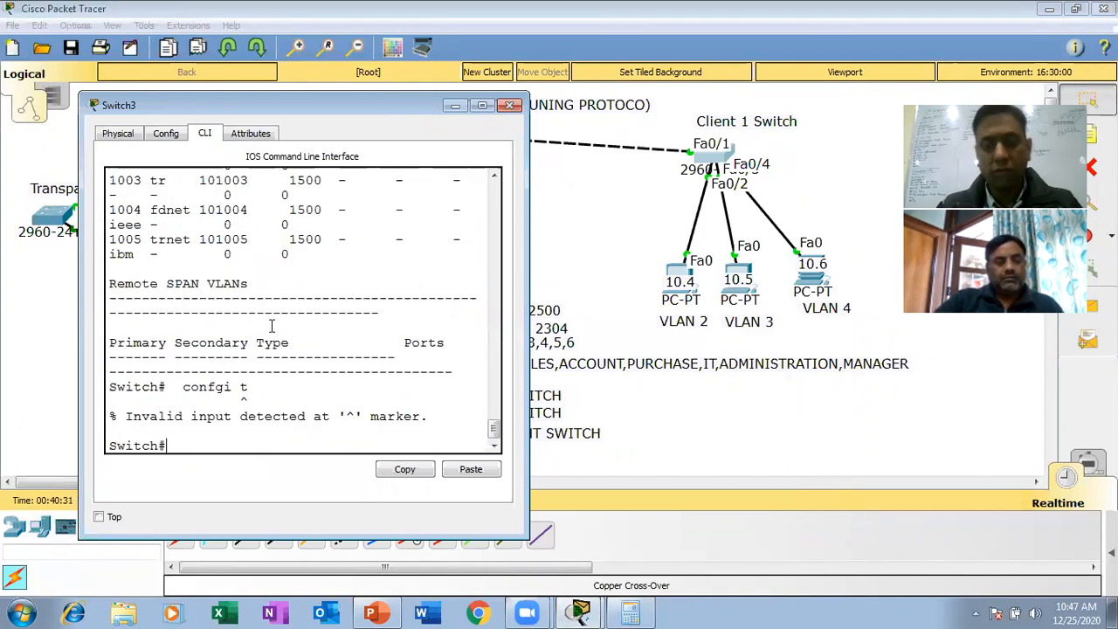
{"action": "type", "text": "config t"}
{"action": "key", "text": "Return"}
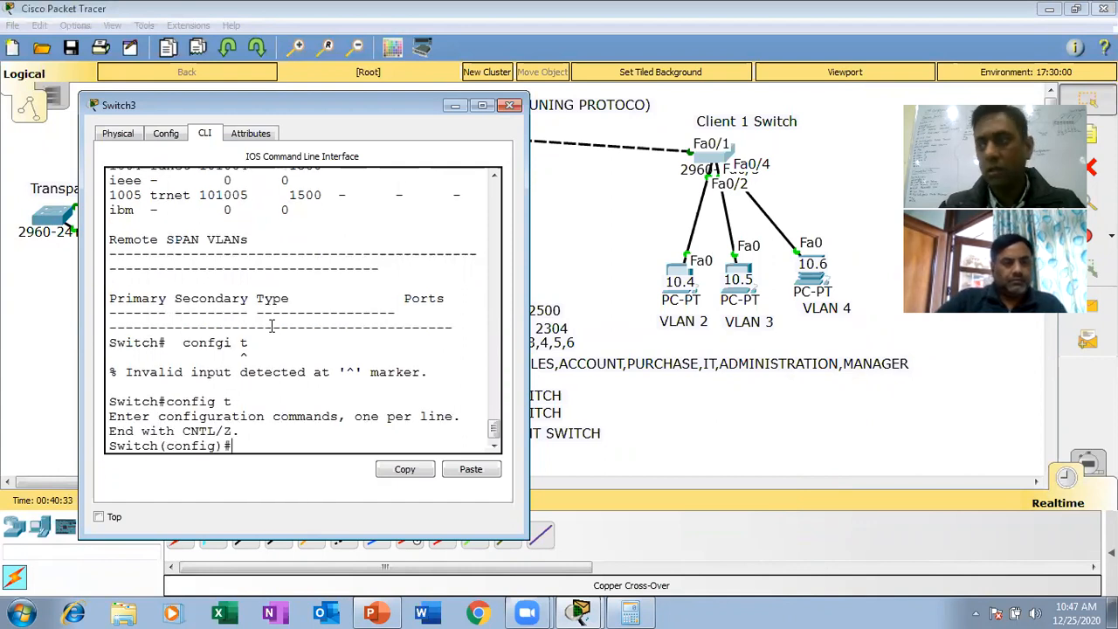
- Select interface fa0/2 on the Client 1 Switch and set it to access mode with switchport mode access
{"action": "type", "text": "int fa0/2"}
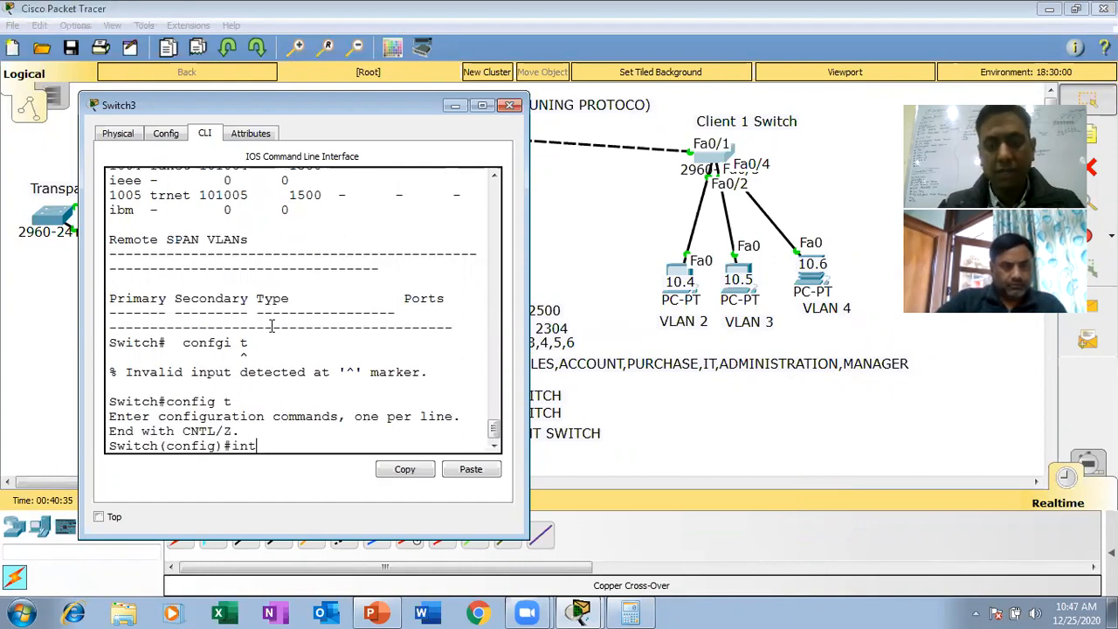
{"action": "key", "text": "Return"}
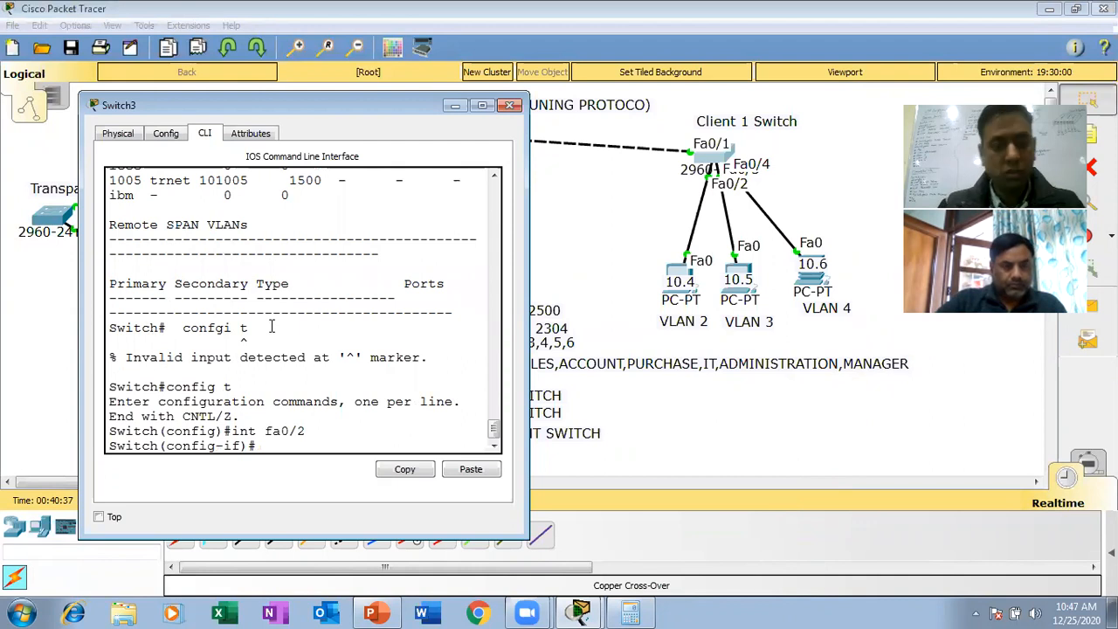
{"action": "type", "text": "sw"}
{"action": "key", "text": "Tab"}
{"action": "type", "text": "mo"}
{"action": "key", "text": "Tab"}
{"action": "type", "text": "a"}
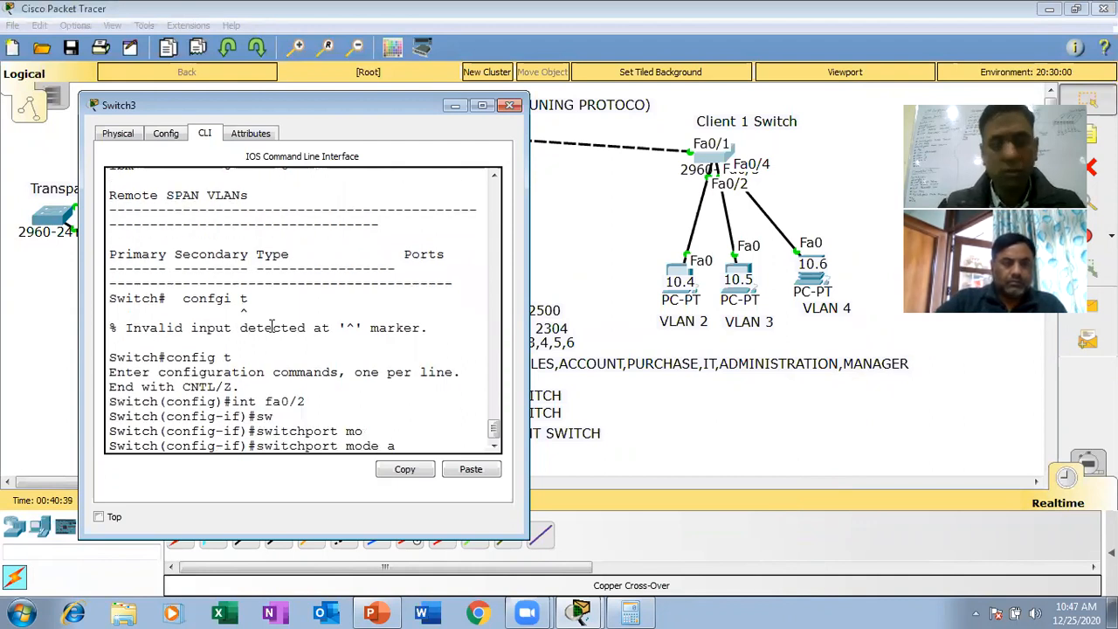
{"action": "type", "text": "cc"}
{"action": "key", "text": "Tab"}
{"action": "key", "text": "Return"}
- Assign the Client 1 Switch's fa0/2 port to VLAN 2 with switchport access vlan 2
{"action": "type", "text": "sw"}
{"action": "key", "text": "Tab"}
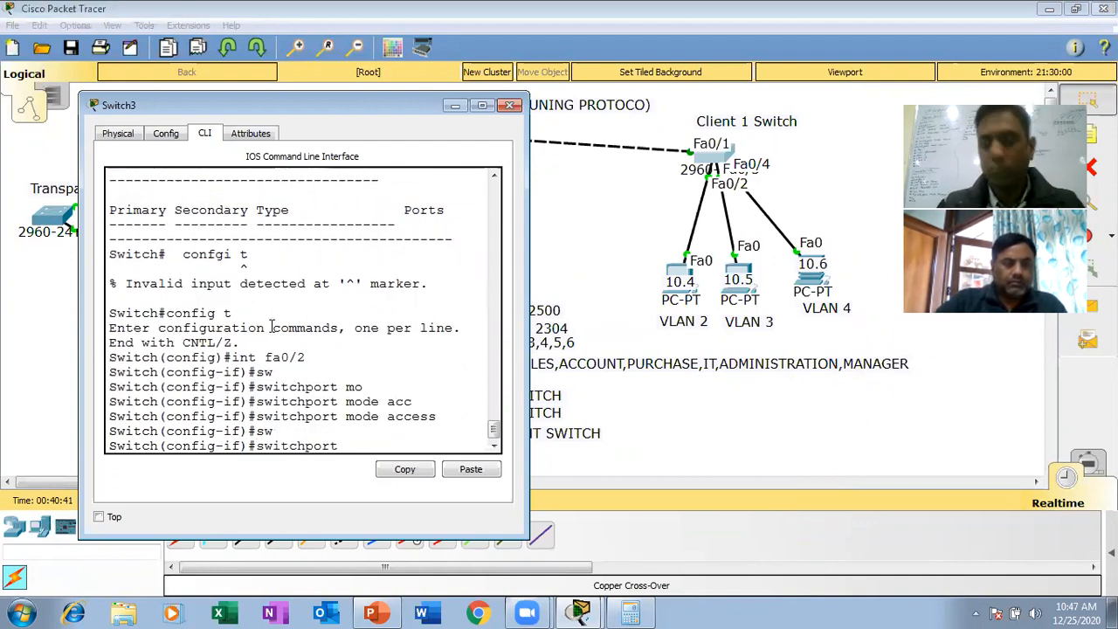
{"action": "type", "text": "acc"}
{"action": "key", "text": "Tab"}
{"action": "type", "text": "v"}
{"action": "key", "text": "Tab"}
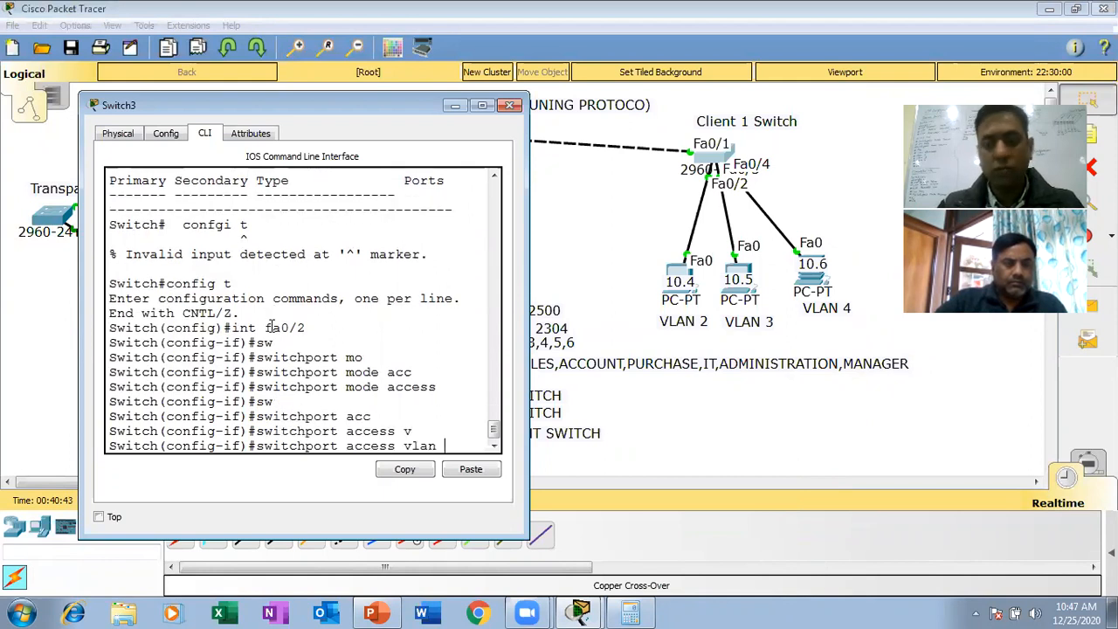
{"action": "type", "text": "2"}
{"action": "key", "text": "Return"}
{"action": "key", "text": "Return"}
- Select interface fa0/3 on the Client 1 Switch and set it to access mode
{"action": "key", "text": "Up"}
{"action": "key", "text": "Up"}
{"action": "key", "text": "Up"}
{"action": "key", "text": "BackSpace"}
{"action": "type", "text": "3"}
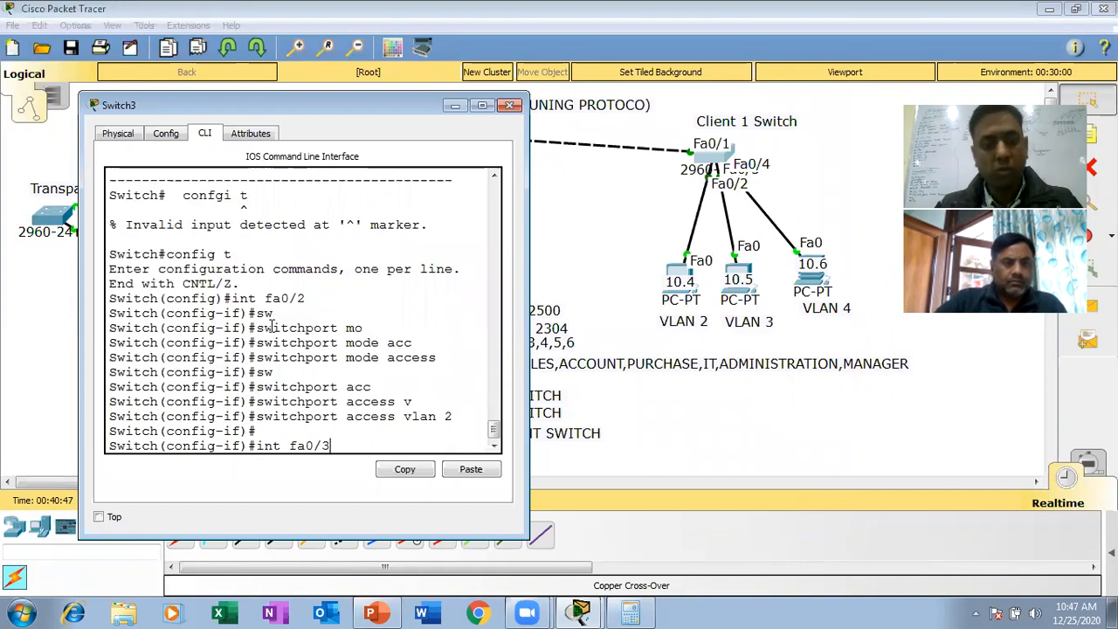
{"action": "key", "text": "Return"}
{"action": "key", "text": "Up"}
{"action": "key", "text": "Up"}
{"action": "key", "text": "Up"}
{"action": "key", "text": "Return"}
- Assign the Client 1 Switch's fa0/3 port to VLAN 3 with switchport access vlan 3
{"action": "key", "text": "Up"}
{"action": "key", "text": "Up"}
{"action": "key", "text": "Up"}
{"action": "key", "text": "BackSpace"}
{"action": "type", "text": "3"}
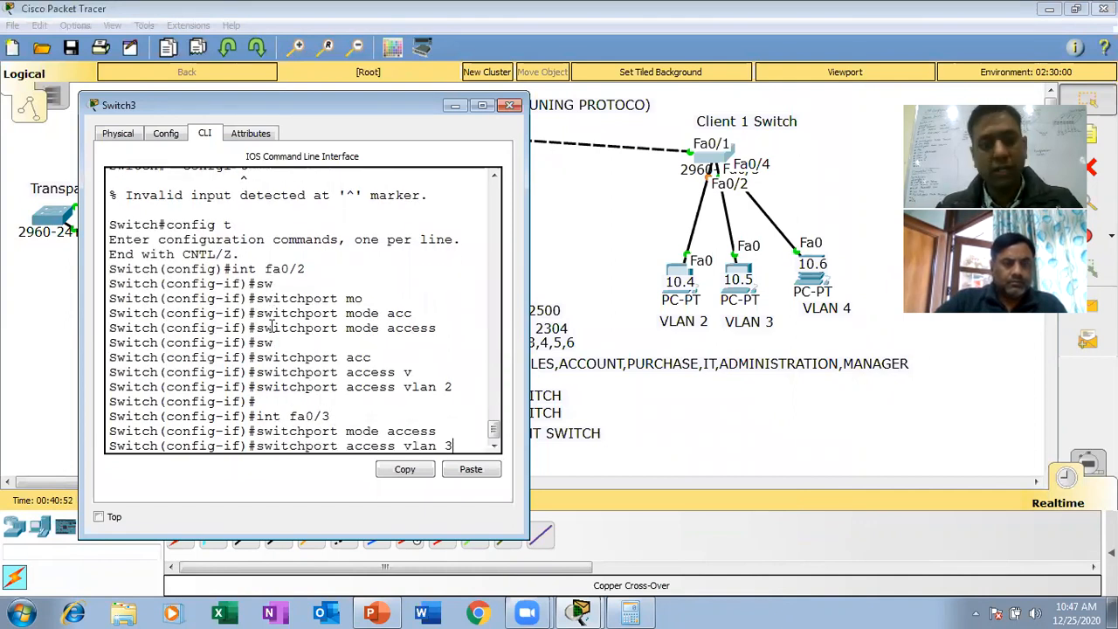
{"action": "key", "text": "Return"}
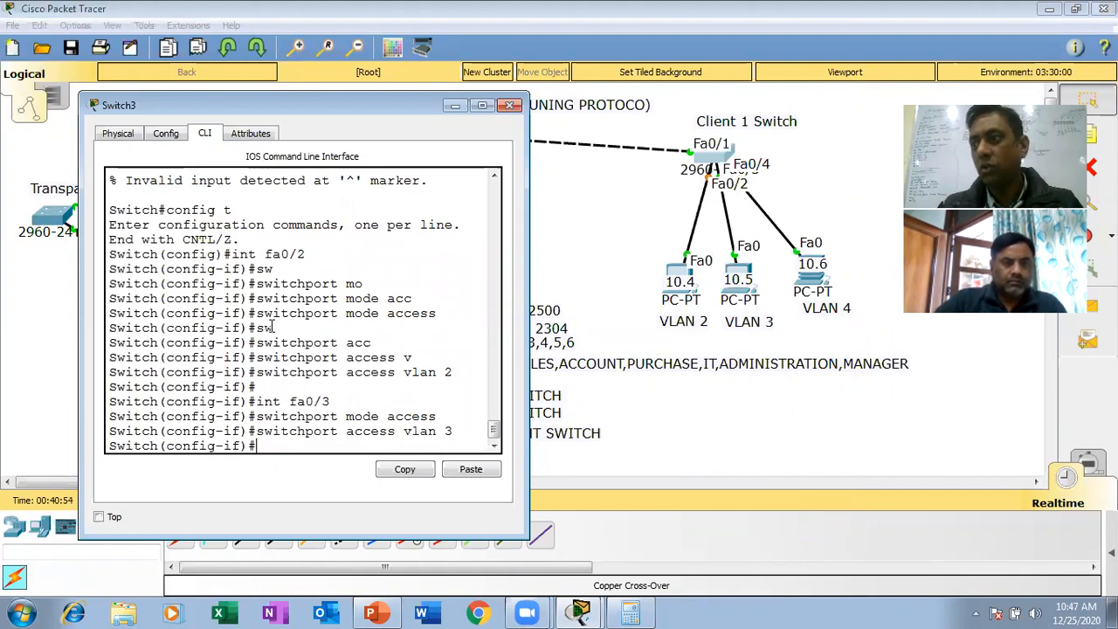
- Select interface fa0/4 on the Client 1 Switch and set it to access mode
{"action": "key", "text": "Up"}
{"action": "key", "text": "Up"}
{"action": "key", "text": "Up"}
{"action": "key", "text": "BackSpace"}
{"action": "type", "text": "4"}
{"action": "key", "text": "Return"}
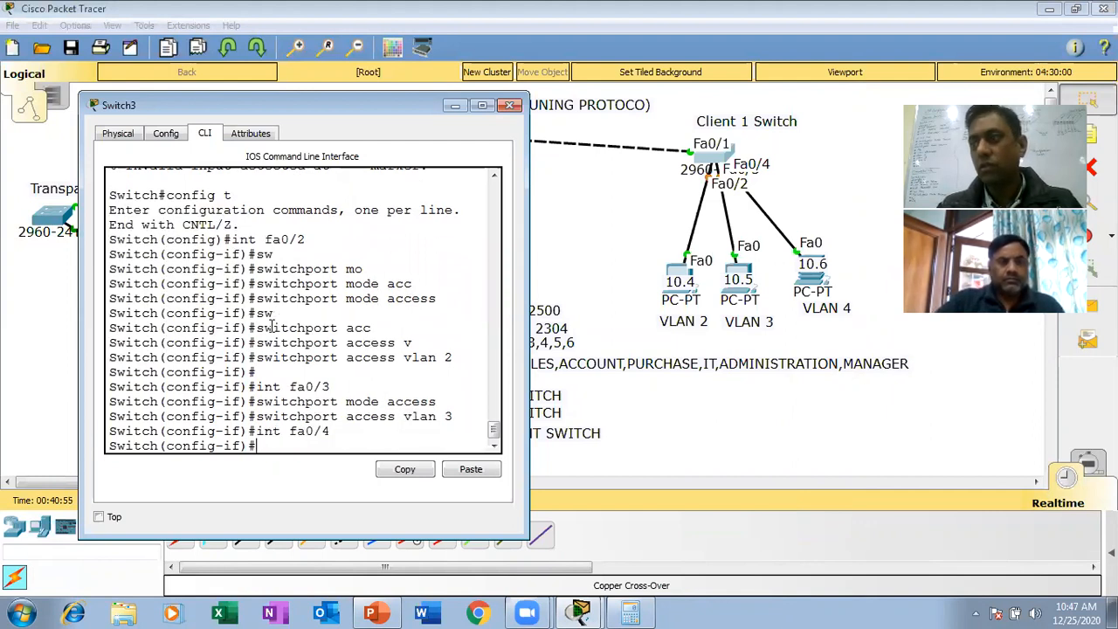
{"action": "key", "text": "Up"}
{"action": "key", "text": "Up"}
{"action": "key", "text": "Up"}
{"action": "key", "text": "Return"}
- Assign the Client 1 Switch's fa0/4 port to VLAN 4 with switchport access vlan 4
{"action": "key", "text": "Up"}
{"action": "key", "text": "Up"}
{"action": "key", "text": "Up"}
{"action": "key", "text": "BackSpace"}
{"action": "type", "text": "4"}
{"action": "key", "text": "Return"}
- Return the Client 1 Switch to privileged mode and save its configuration with wr
{"action": "key", "text": "ctrl+z"}
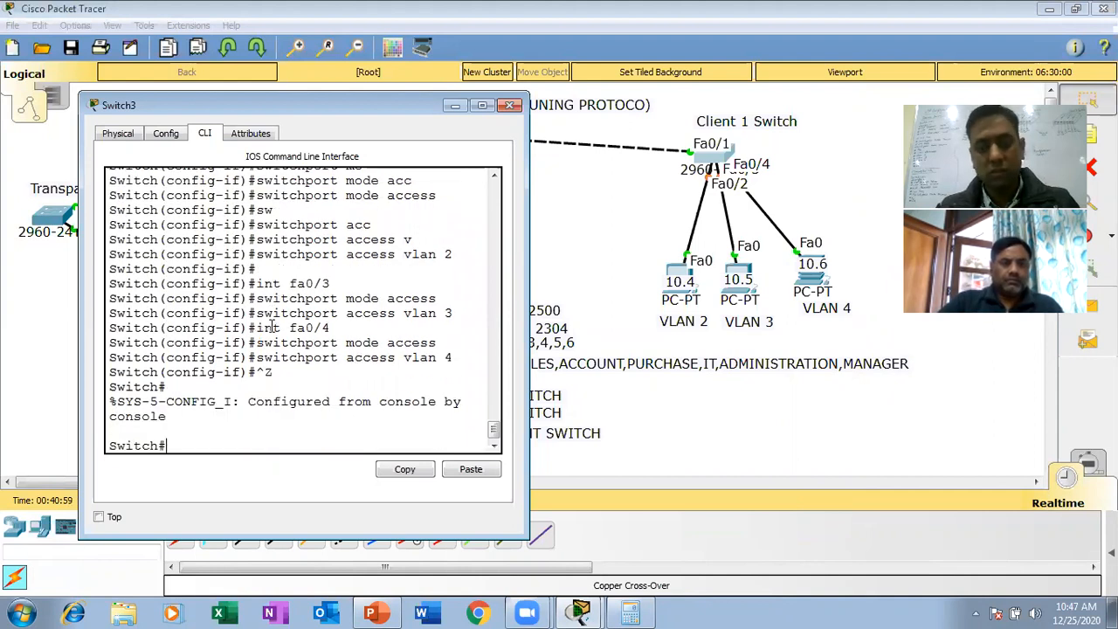
{"action": "key", "text": "Return"}
{"action": "type", "text": "wr"}
{"action": "key", "text": "Return"}
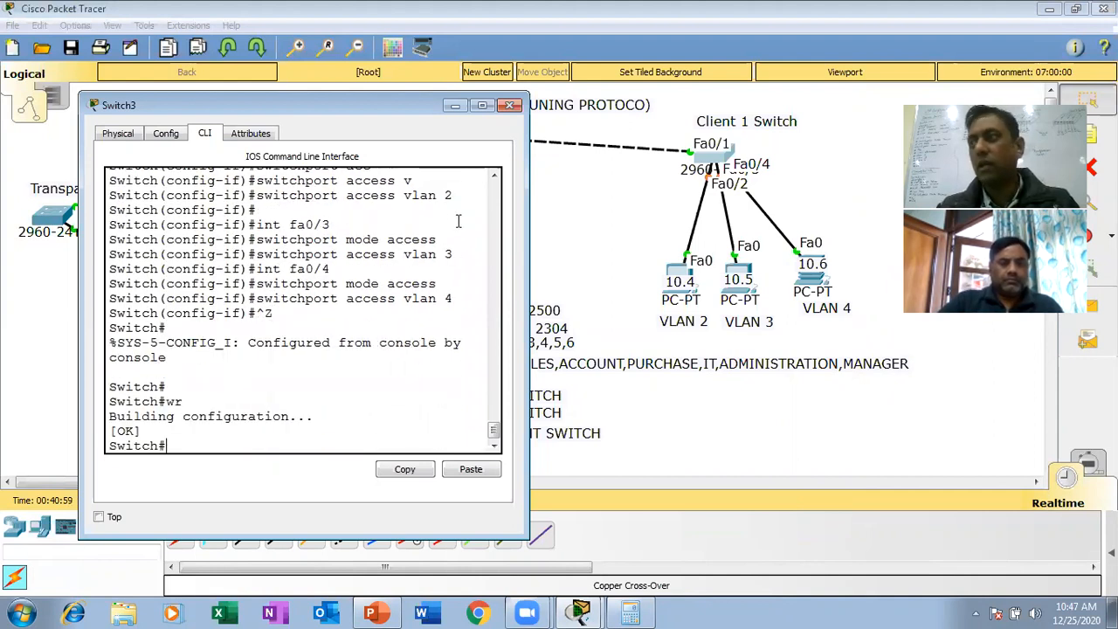
- Test connectivity from the Client 1 Switch's VLAN 2 PC (10.4) by pinging 10.0.0.1
{"action": "left_click", "coordinate": [511, 104]}
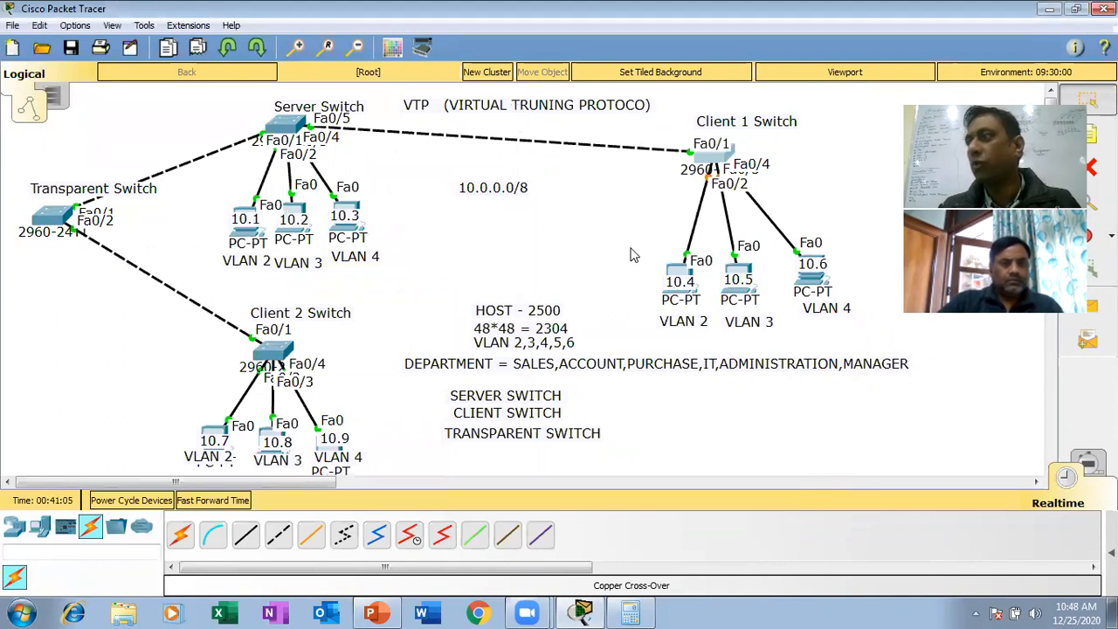
{"action": "left_click", "coordinate": [677, 272]}
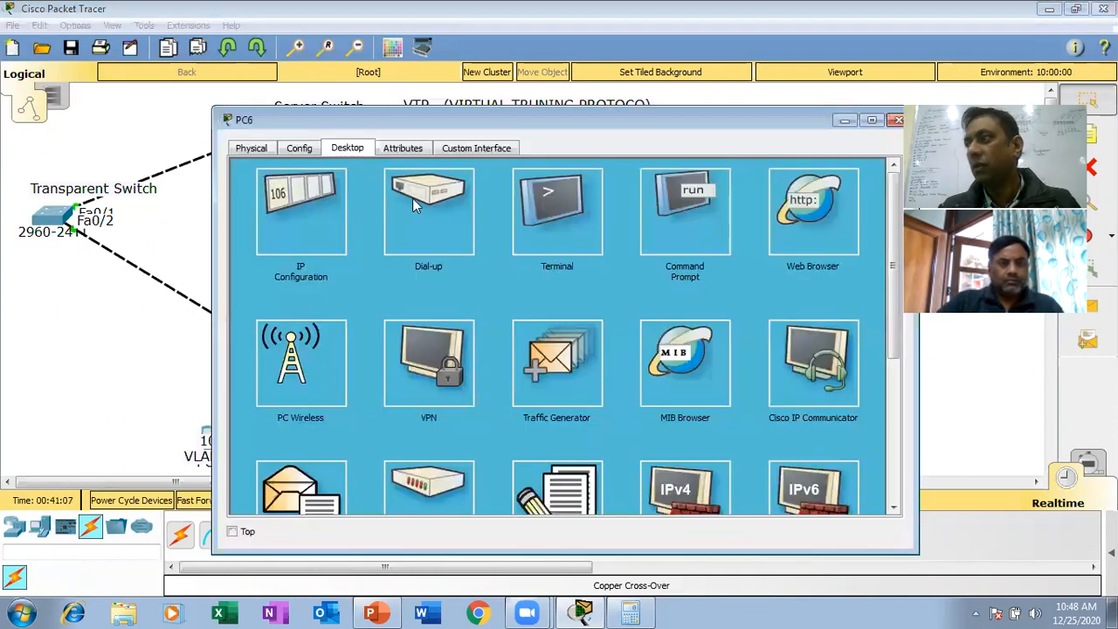
{"action": "left_click", "coordinate": [684, 226]}
{"action": "type", "text": "pin"}
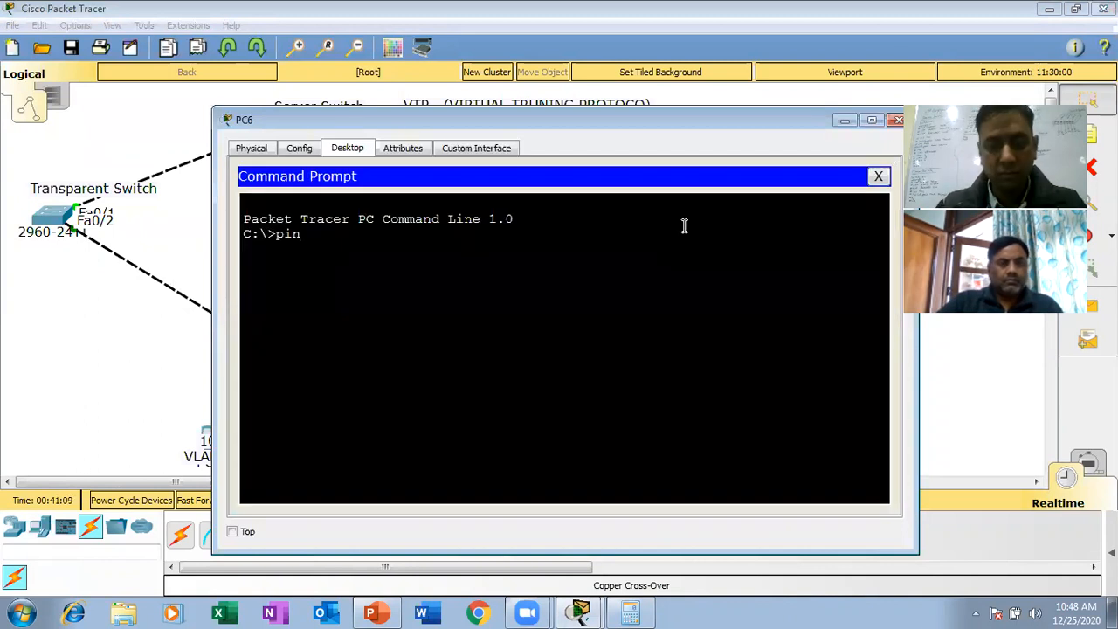
{"action": "type", "text": "g 10.0.0.1"}
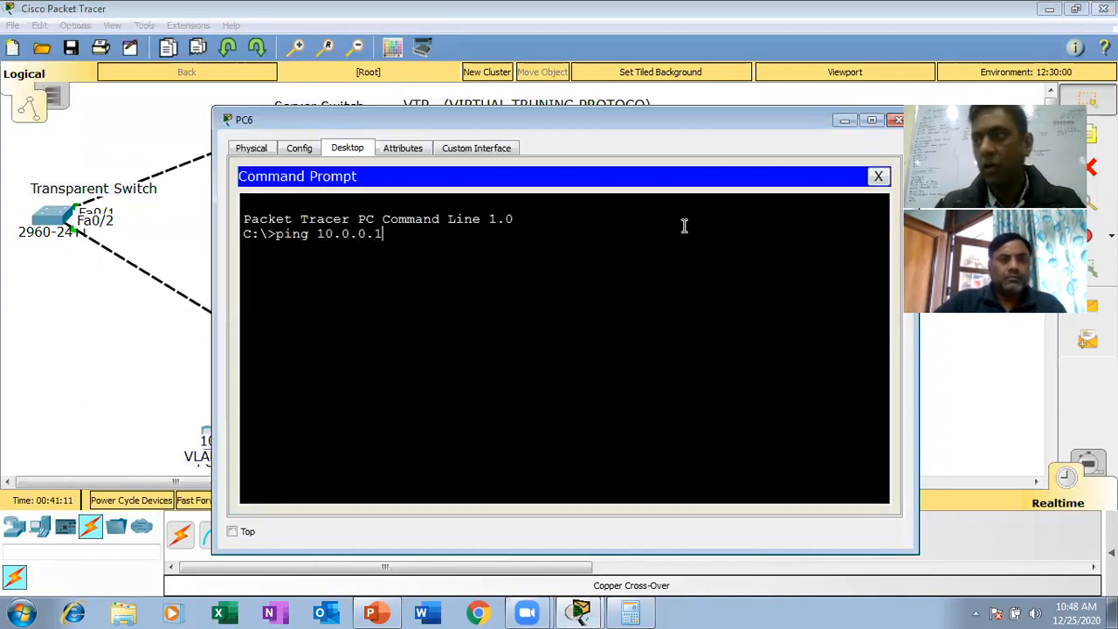
{"action": "key", "text": "Return"}
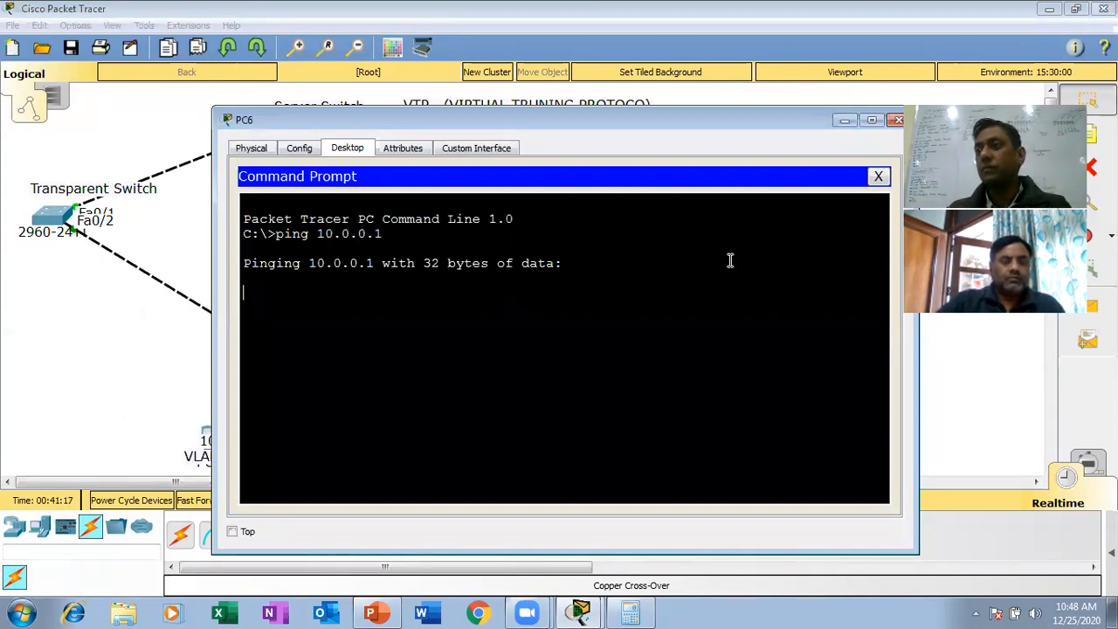
- Repeat the ping to 10.0.0.1 from the same PC's command prompt
{"action": "left_click_drag", "start_coordinate": [734, 131], "coordinate": [684, 144]}
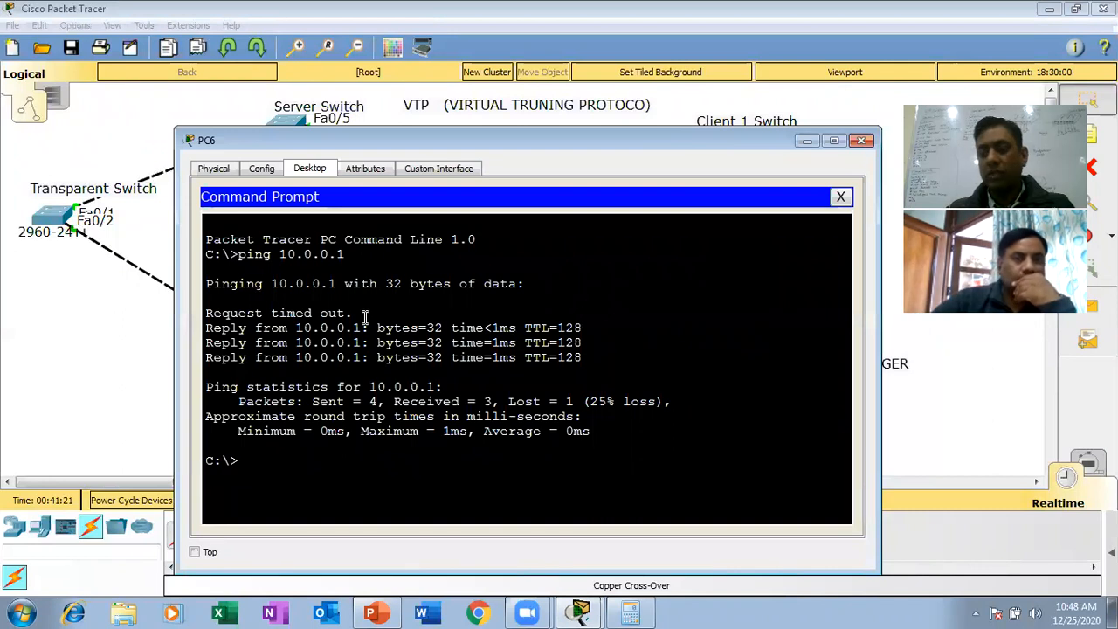
{"action": "key", "text": "Up"}
{"action": "key", "text": "Return"}
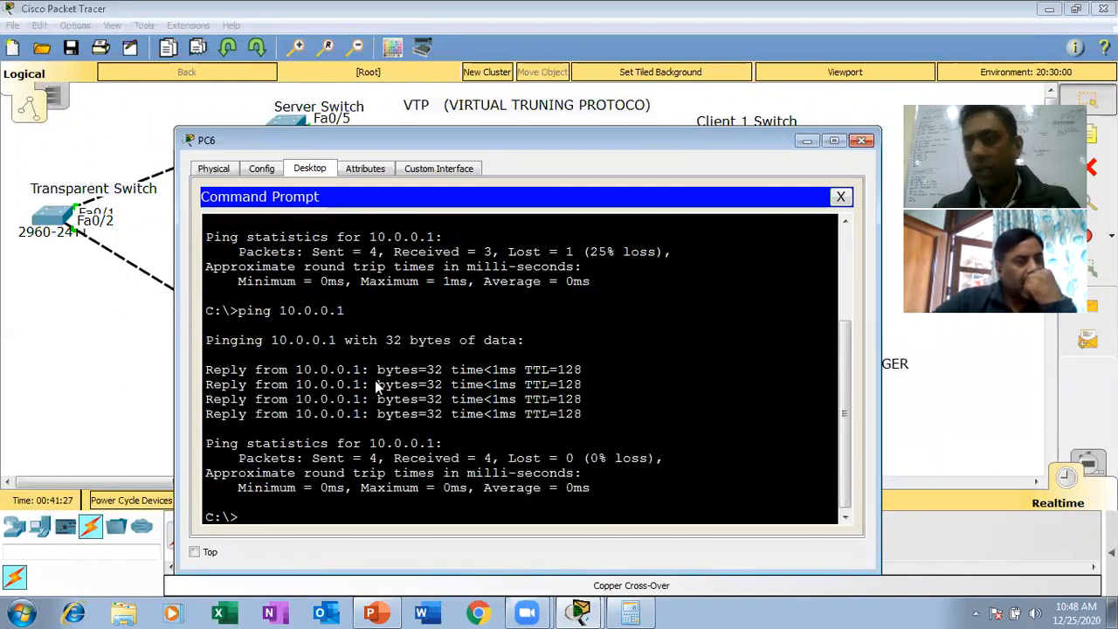
- Ping the VLAN 3 PC at 10.0.0.2 from the Client 1 Switch's VLAN 2 PC, then close its window
{"action": "type", "text": "ping 10.0.0.2"}
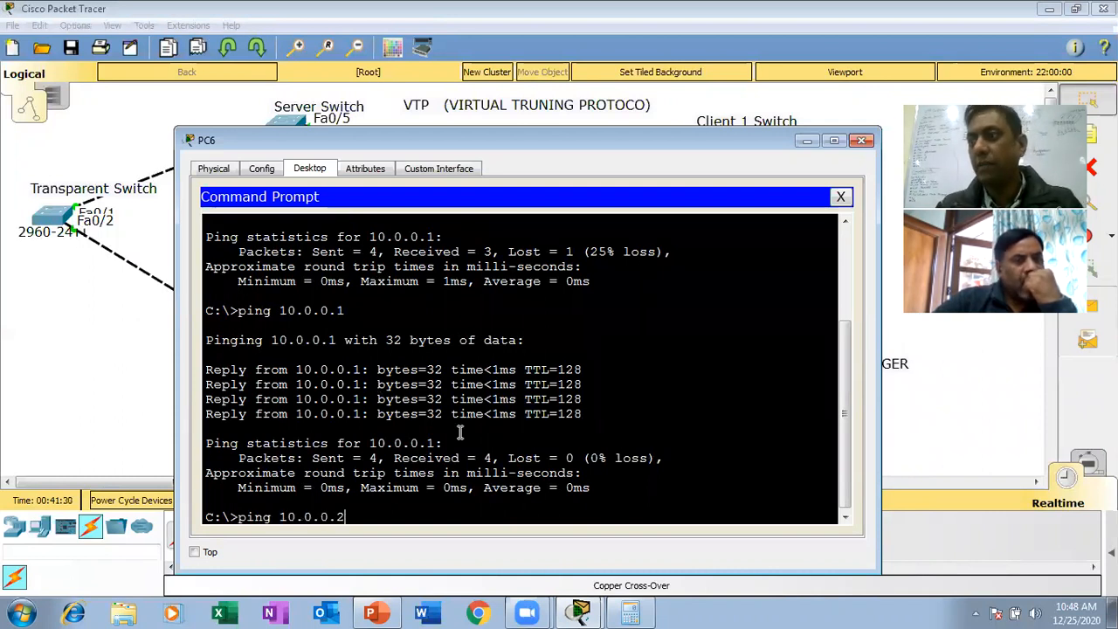
{"action": "key", "text": "Return"}
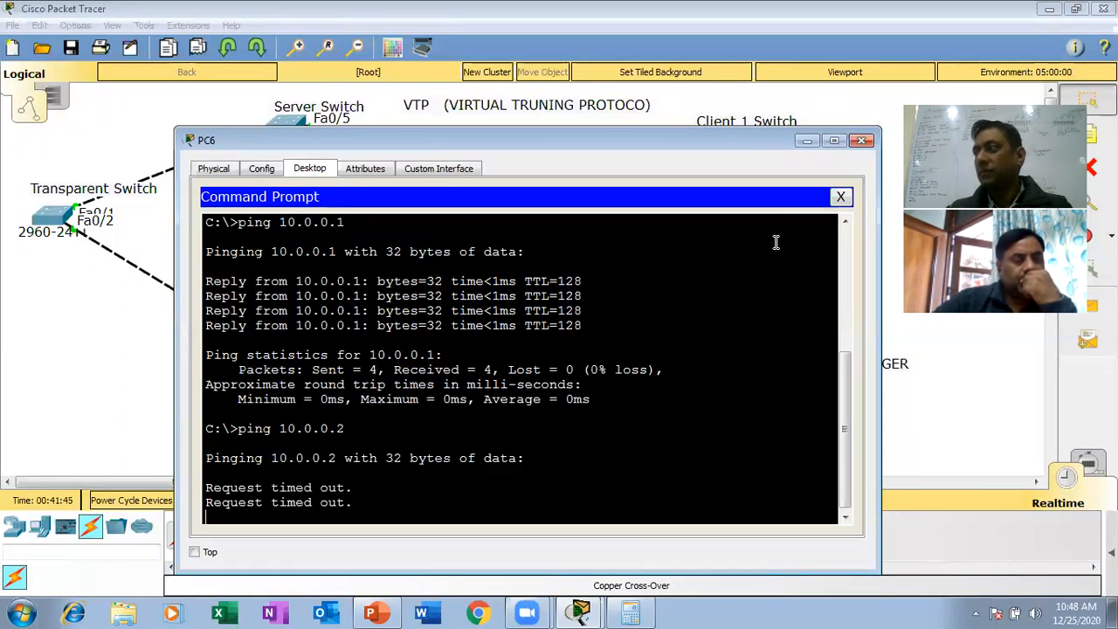
{"action": "left_click", "coordinate": [862, 142]}
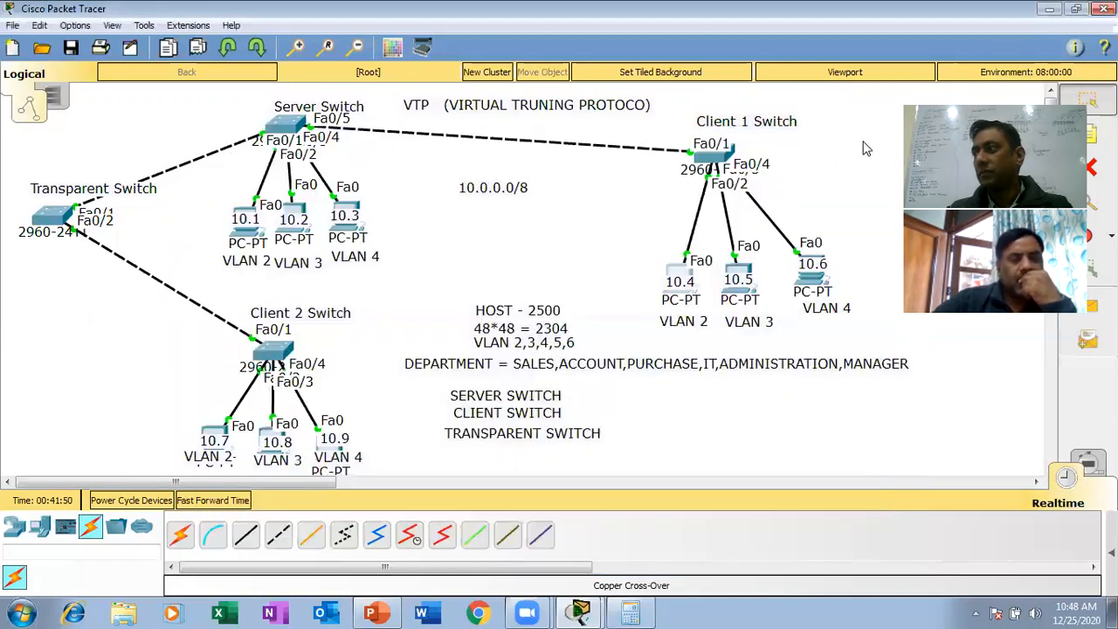
- Enter global configuration mode on the Client 2 Switch with config t
{"action": "left_click", "coordinate": [273, 354]}
{"action": "key", "text": "space"}
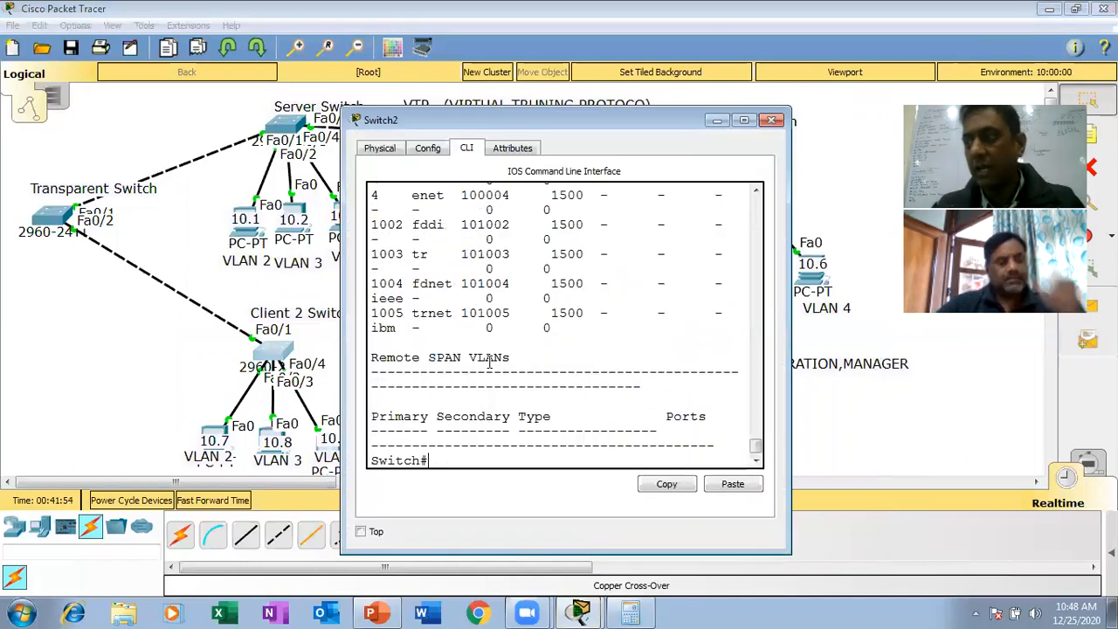
{"action": "type", "text": "config t"}
{"action": "key", "text": "Return"}
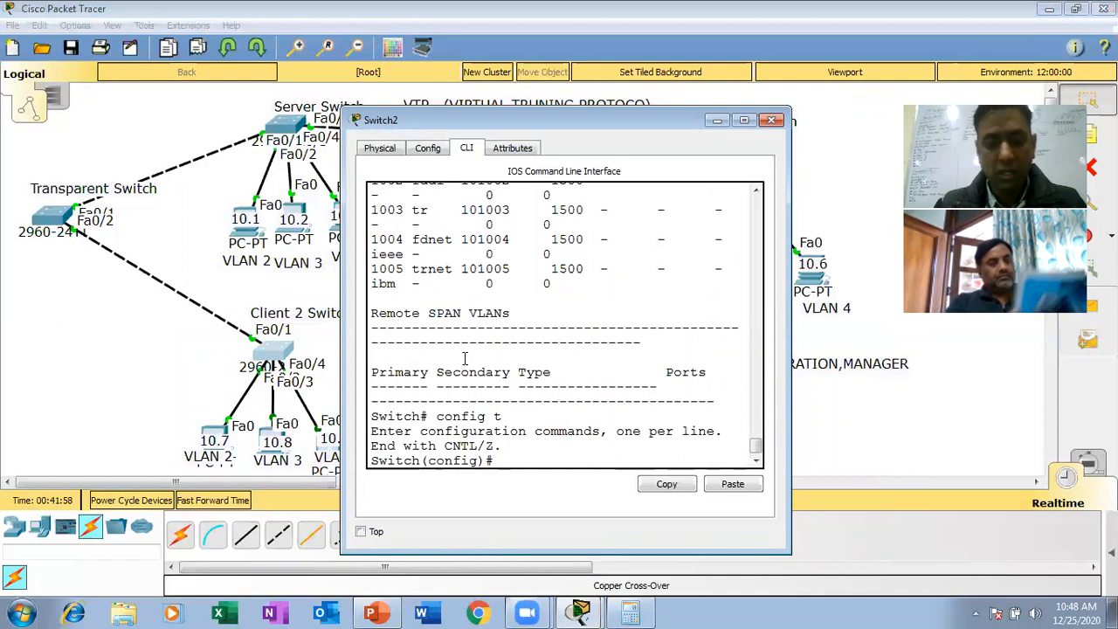
- Select interface fa0/2 on the Client 2 Switch and set it to access mode
{"action": "type", "text": "int fa0"}
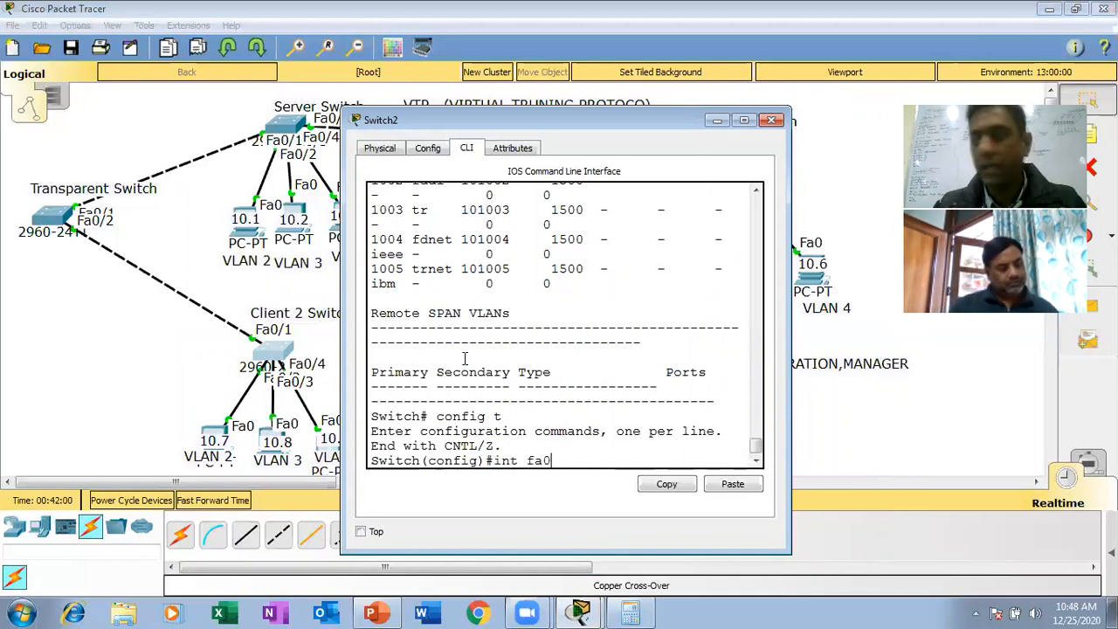
{"action": "type", "text": "/2"}
{"action": "key", "text": "Return"}
{"action": "type", "text": "sw"}
{"action": "key", "text": "Tab"}
{"action": "type", "text": "mo"}
{"action": "key", "text": "Tab"}
{"action": "type", "text": "acc"}
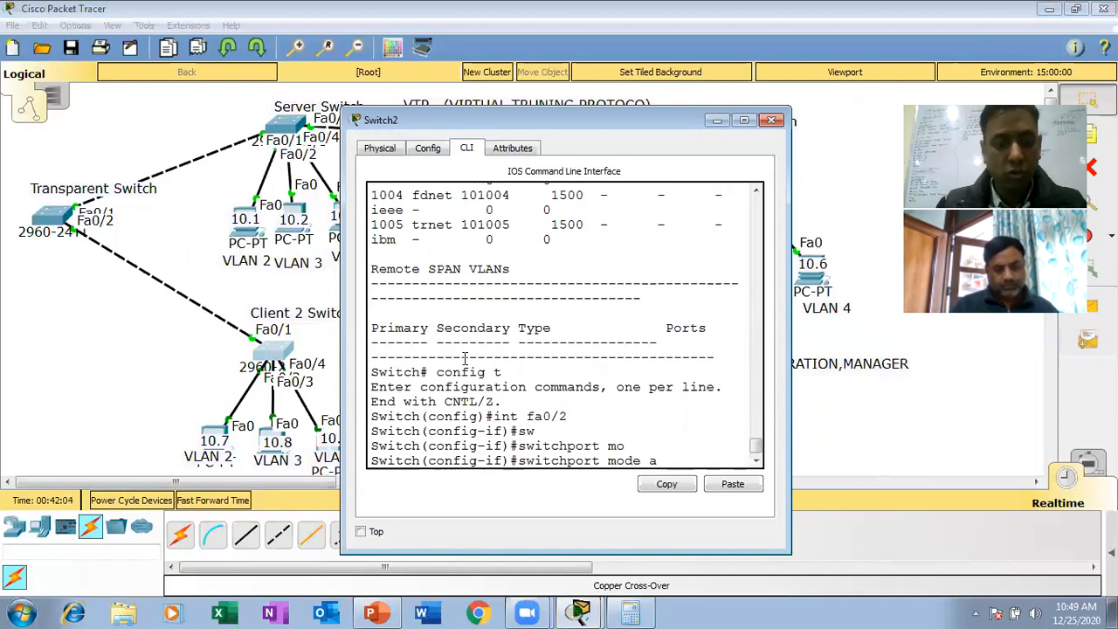
{"action": "key", "text": "Tab"}
{"action": "key", "text": "Return"}
- Assign the Client 2 Switch's fa0/2 port to VLAN 2 with switchport access vlan 2
{"action": "type", "text": "sw"}
{"action": "key", "text": "Tab"}
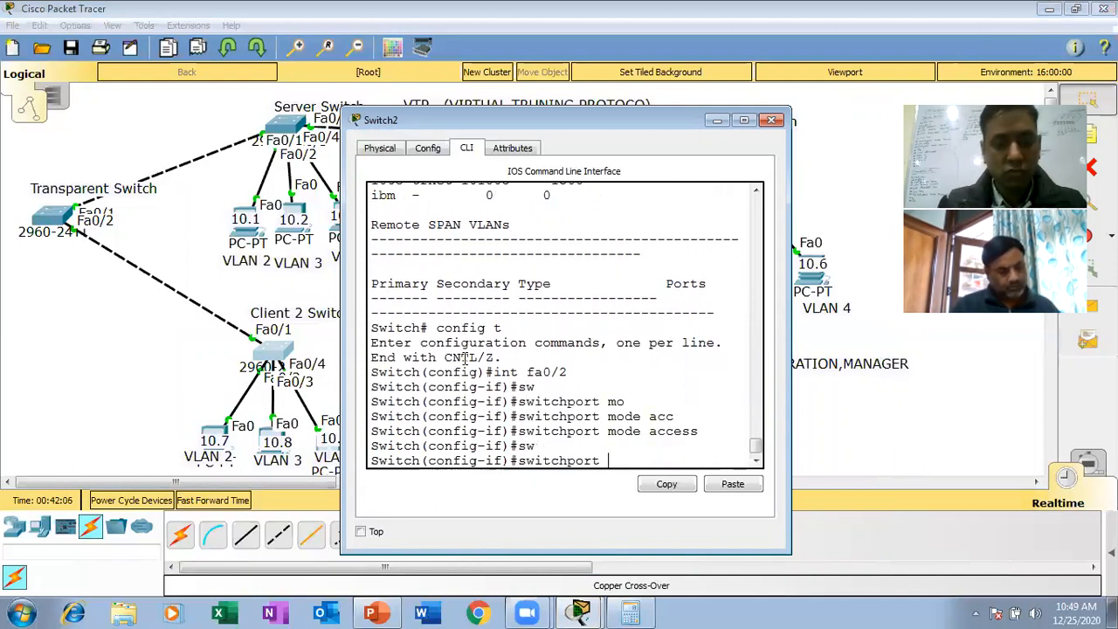
{"action": "type", "text": "acc"}
{"action": "key", "text": "Tab"}
{"action": "type", "text": "v"}
{"action": "key", "text": "Tab"}
{"action": "type", "text": "2"}
{"action": "key", "text": "Return"}
- Select interface fa0/3 on the Client 2 Switch and set it to access mode
{"action": "key", "text": "Up"}
{"action": "key", "text": "Up"}
{"action": "key", "text": "Up"}
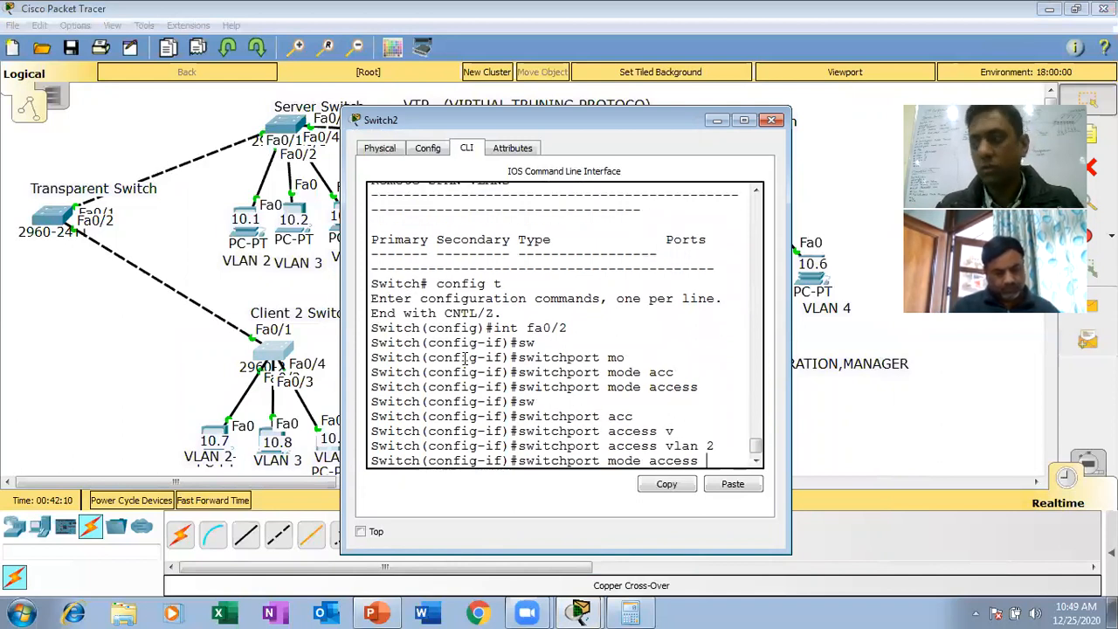
{"action": "type", "text": "3"}
{"action": "key", "text": "Return"}
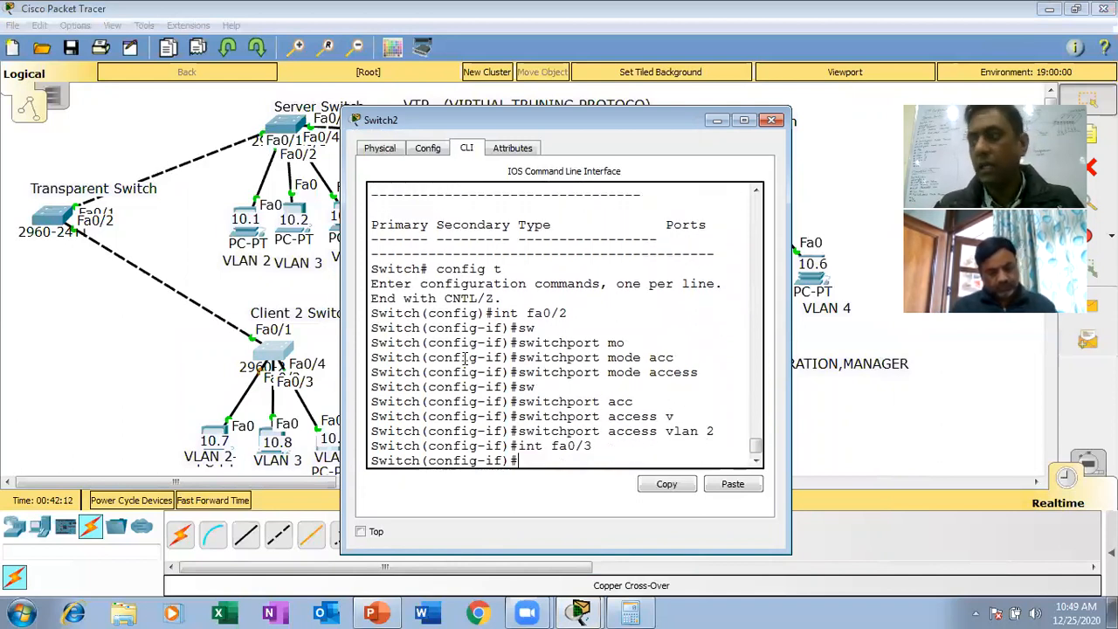
{"action": "key", "text": "Up"}
{"action": "key", "text": "Up"}
{"action": "key", "text": "Up"}
{"action": "key", "text": "Return"}
- Assign the Client 2 Switch's fa0/3 port to VLAN 3 with switchport access vlan 3
{"action": "key", "text": "Up"}
{"action": "key", "text": "Up"}
- Select interface fa0/4 on the Client 2 Switch and set it to access mode
{"action": "key", "text": "Up"}
{"action": "key", "text": "BackSpace"}
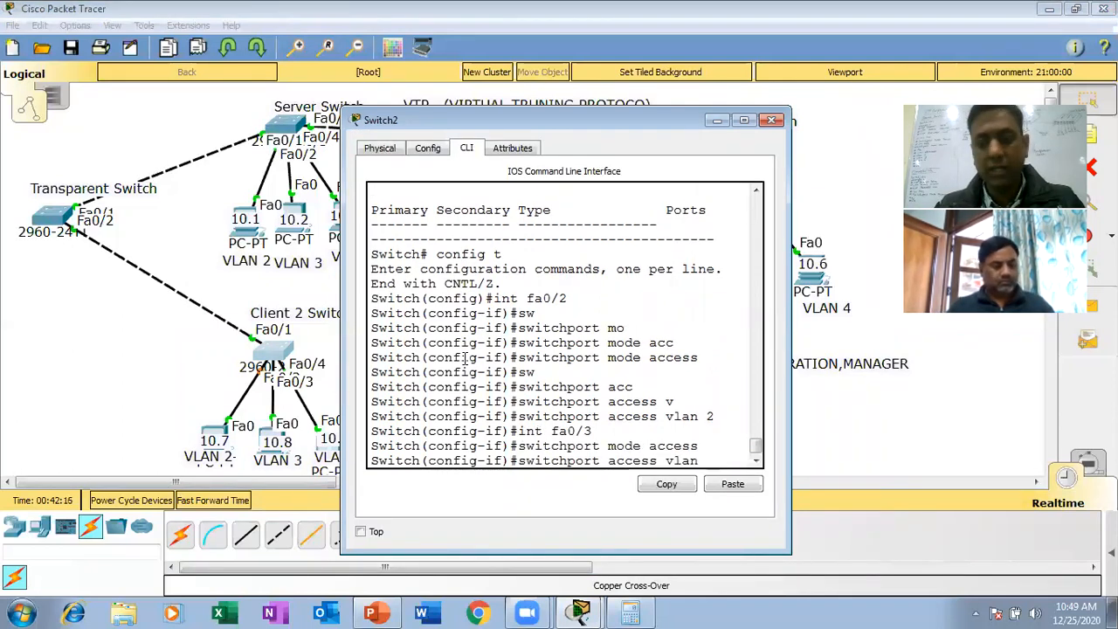
{"action": "type", "text": "3"}
{"action": "key", "text": "Return"}
{"action": "key", "text": "Up"}
{"action": "key", "text": "Up"}
{"action": "key", "text": "Up"}
{"action": "key", "text": "BackSpace"}
{"action": "type", "text": "4"}
{"action": "key", "text": "Return"}
- Assign the Client 2 Switch's fa0/4 port to VLAN 4 with switchport access vlan 4
{"action": "key", "text": "Up"}
{"action": "key", "text": "Up"}
{"action": "key", "text": "Up"}
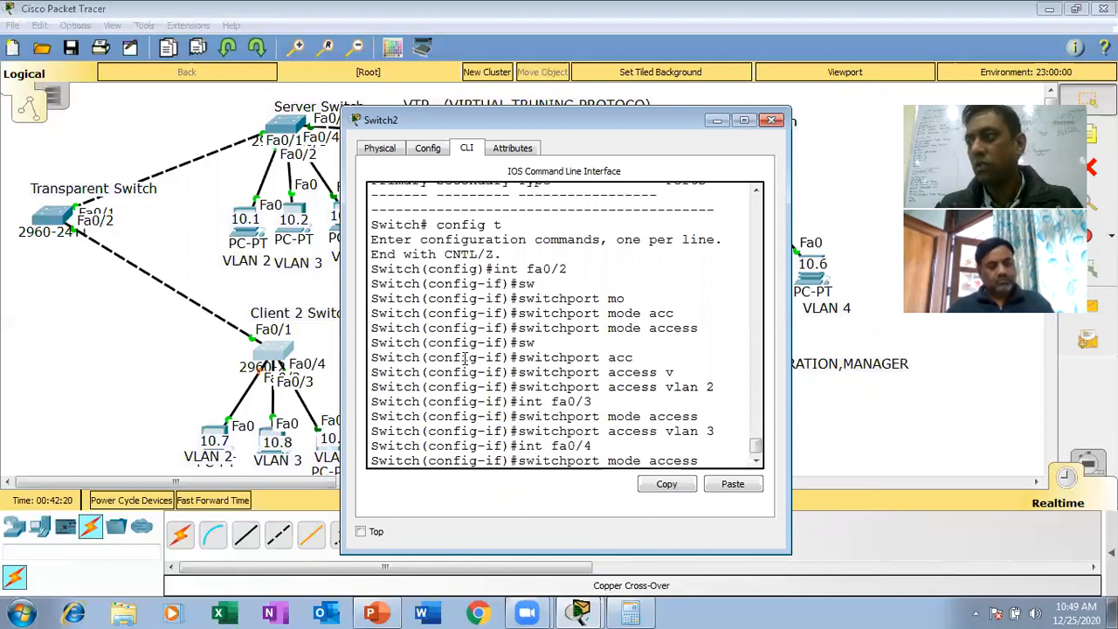
{"action": "key", "text": "Return"}
{"action": "key", "text": "Up"}
{"action": "key", "text": "Up"}
{"action": "key", "text": "Up"}
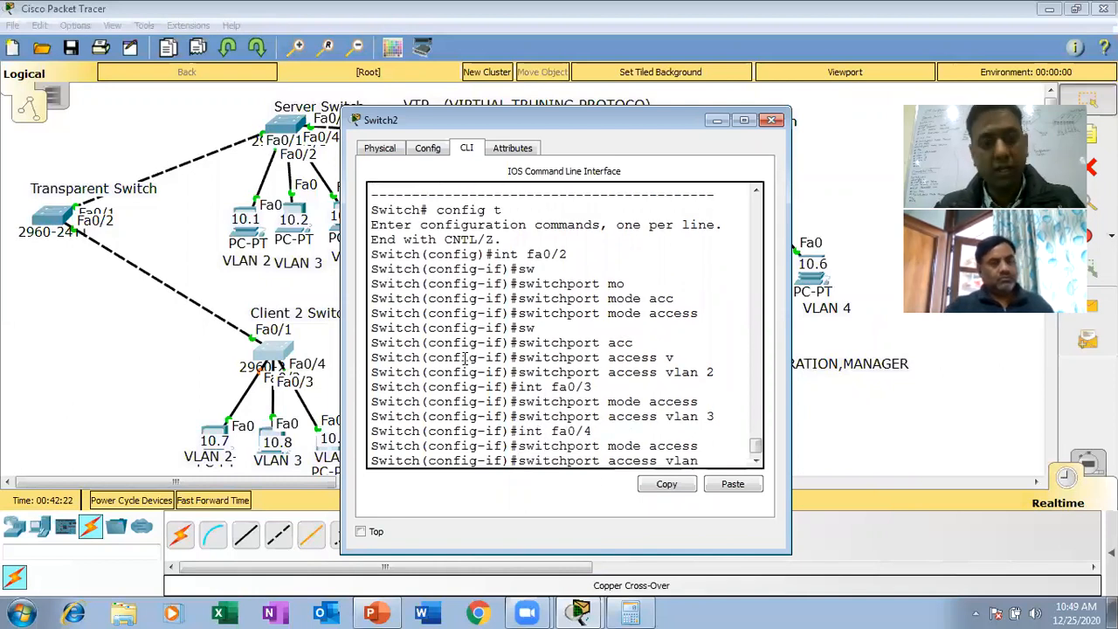
{"action": "key", "text": "BackSpace"}
{"action": "type", "text": "4"}
{"action": "key", "text": "Return"}
- Return the Client 2 Switch to privileged mode, save its configuration with wr and close its window
{"action": "key", "text": "ctrl+z"}
{"action": "key", "text": "Return"}
{"action": "key", "text": "Return"}
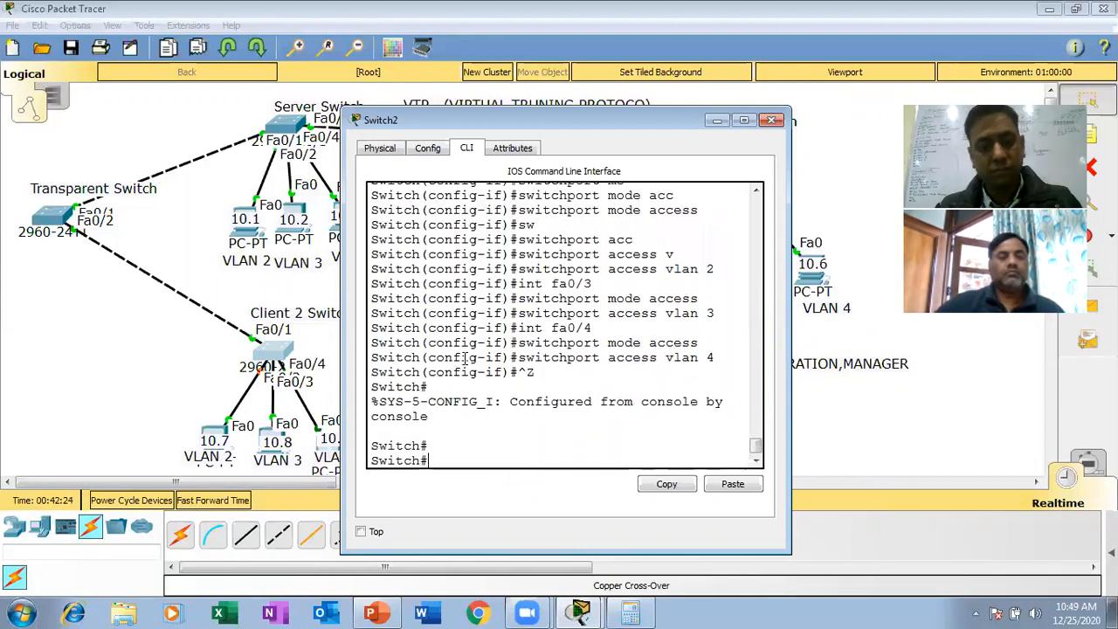
{"action": "type", "text": "wr"}
{"action": "key", "text": "Return"}
{"action": "key", "text": "Return"}
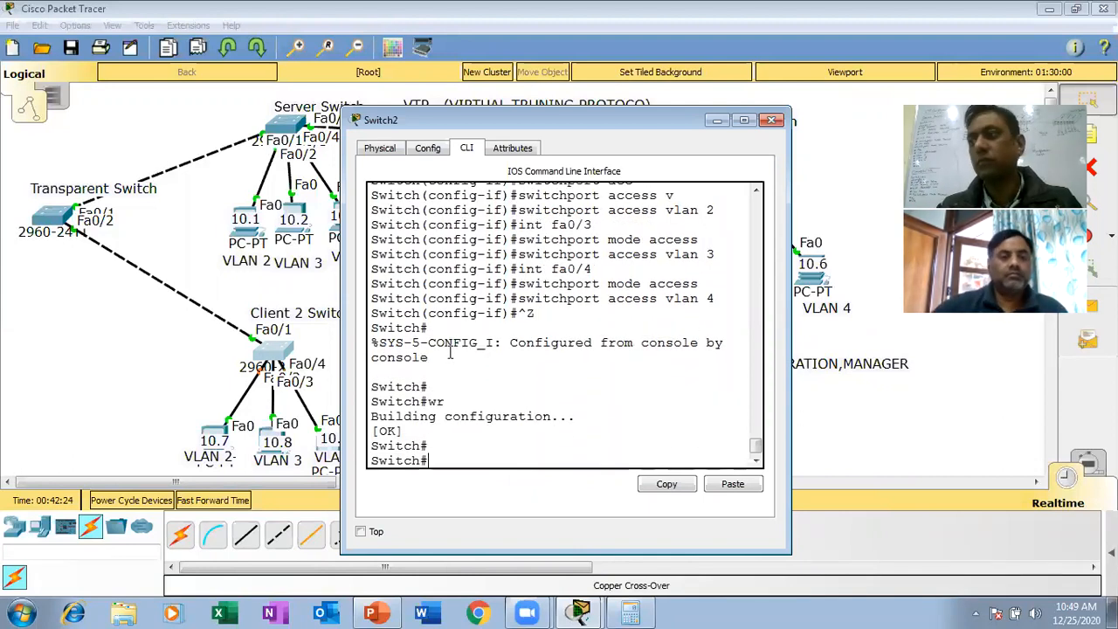
{"action": "left_click", "coordinate": [771, 120]}
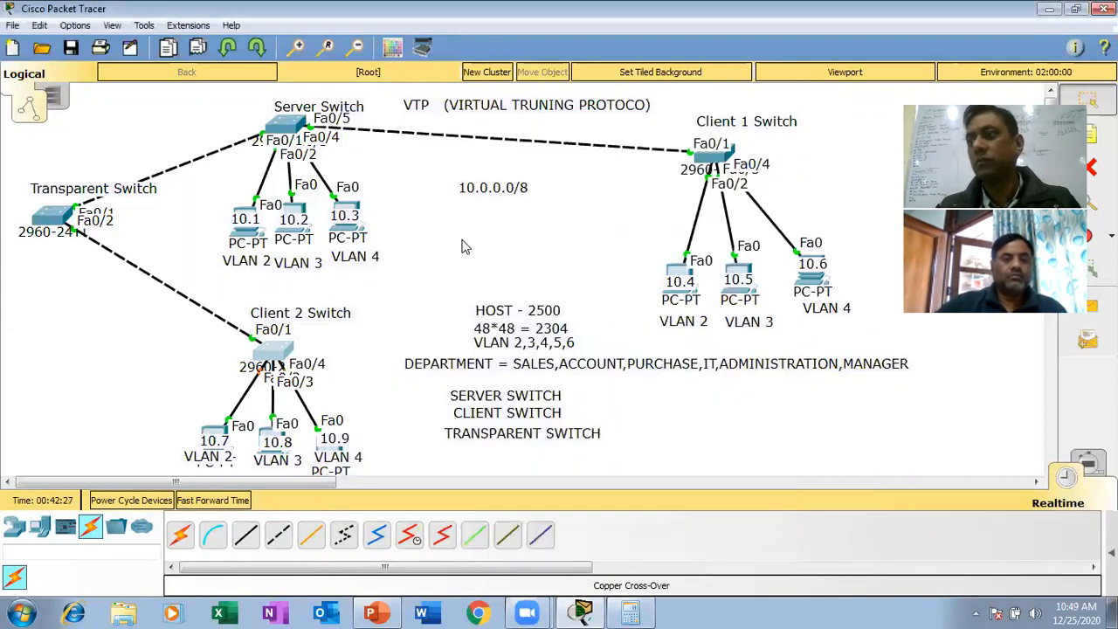
- Test connectivity from the Client 2 Switch's VLAN 2 PC (10.7) by pinging 10.0.0.1
{"action": "left_click", "coordinate": [213, 434]}
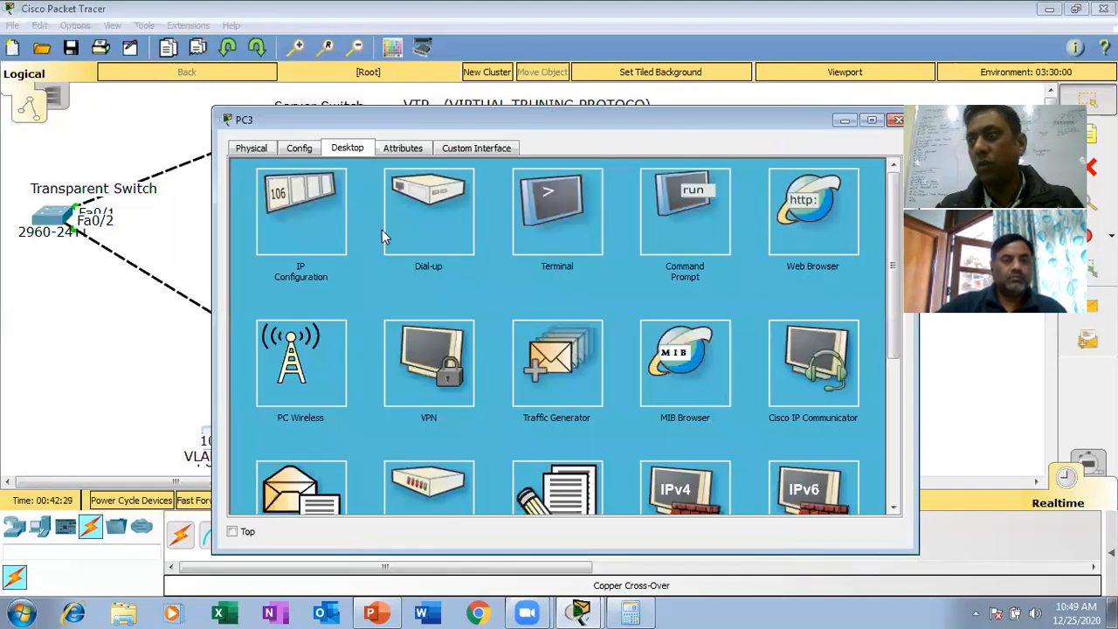
{"action": "left_click", "coordinate": [679, 251]}
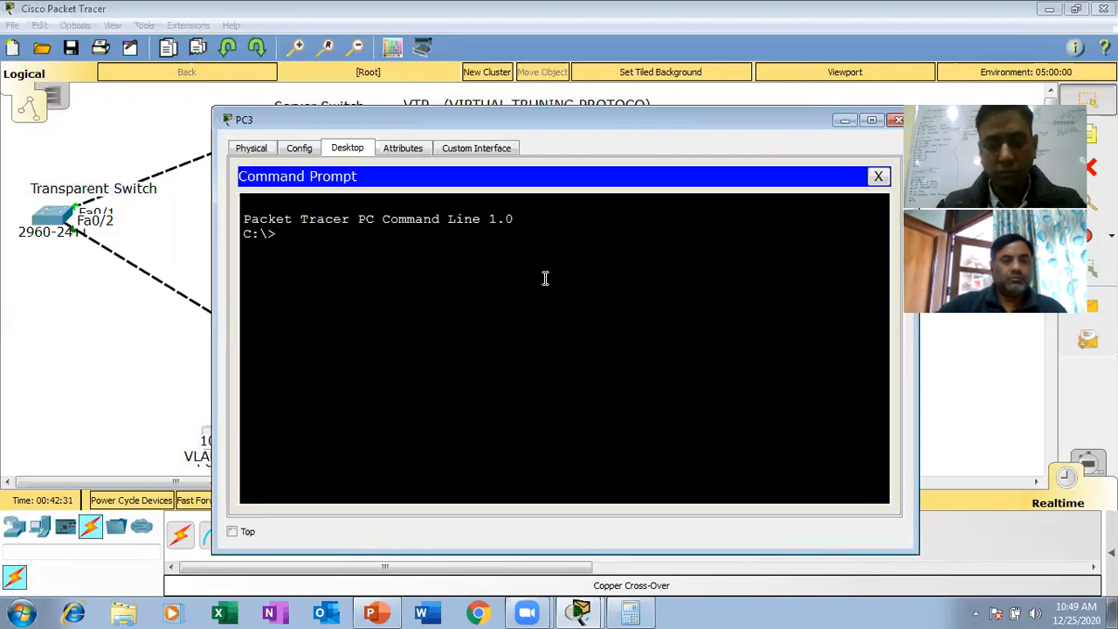
{"action": "type", "text": "ping 10.0.0.1"}
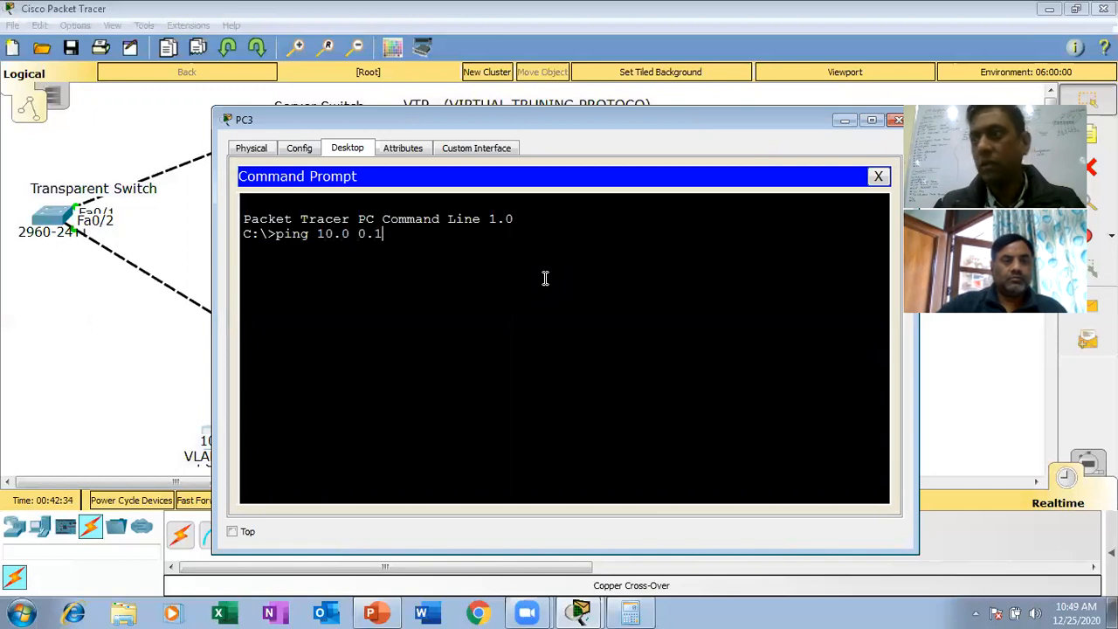
{"action": "key", "text": "Return"}
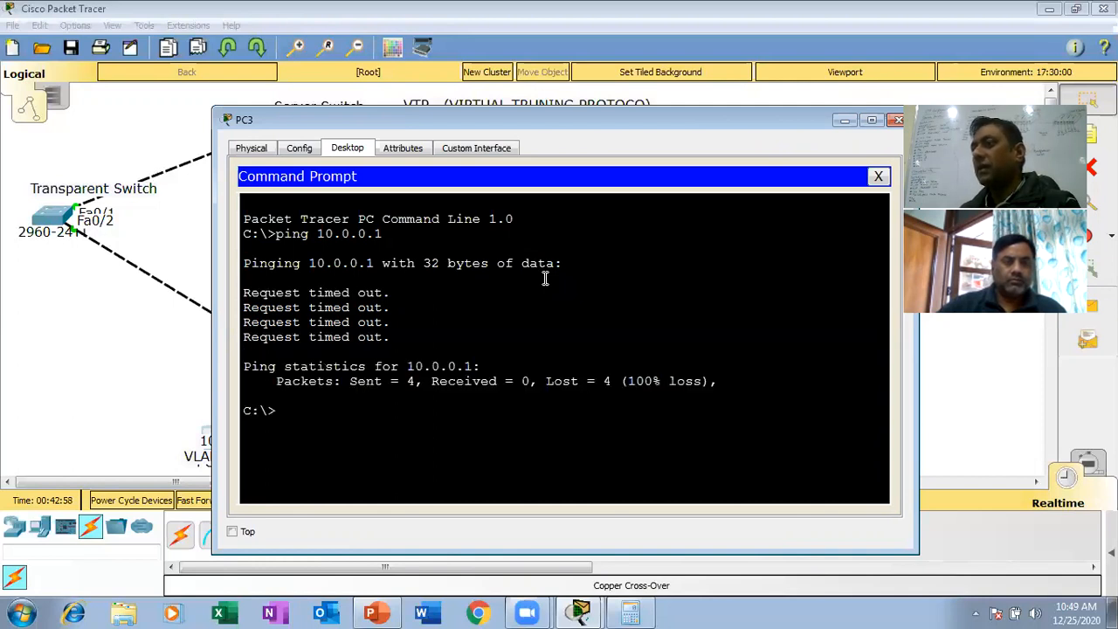
{"action": "left_click", "coordinate": [897, 121]}
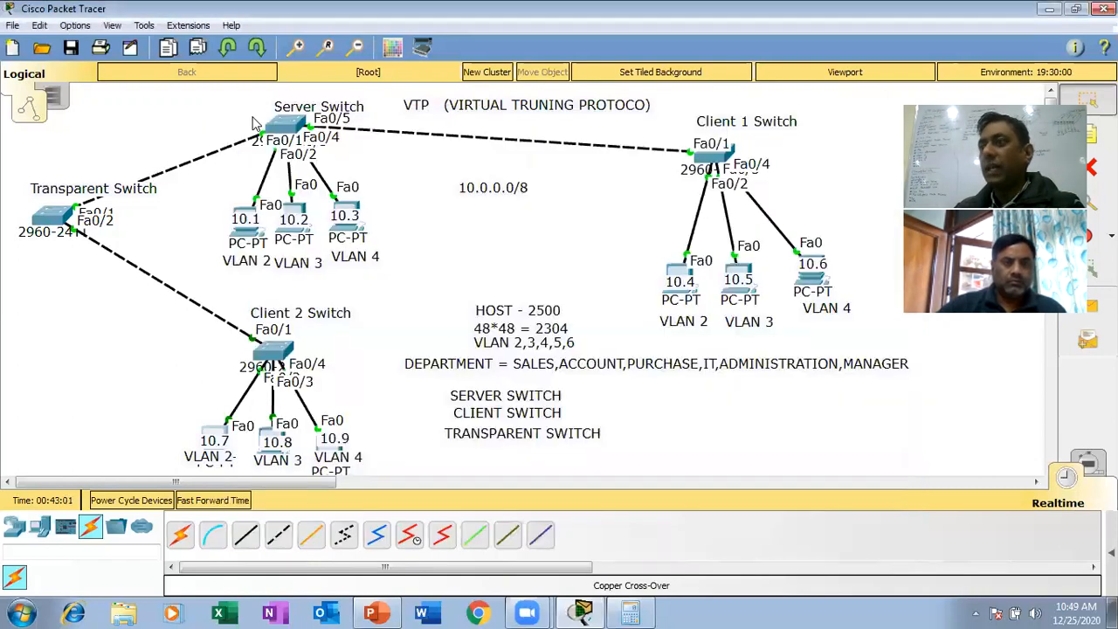
- Leave the paged VLAN listing on the Transparent Switch and enter VLAN database mode with vlan database
{"action": "left_click", "coordinate": [52, 214]}
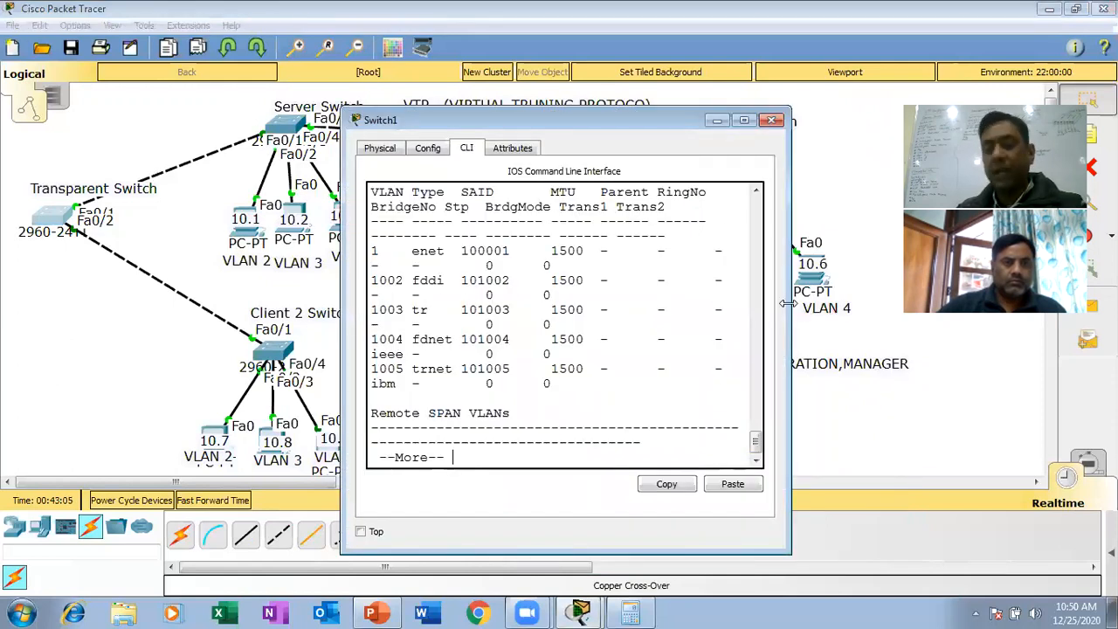
{"action": "left_click_drag", "start_coordinate": [789, 303], "coordinate": [1011, 303]}
{"action": "key", "text": "space"}
{"action": "key", "text": "Return"}
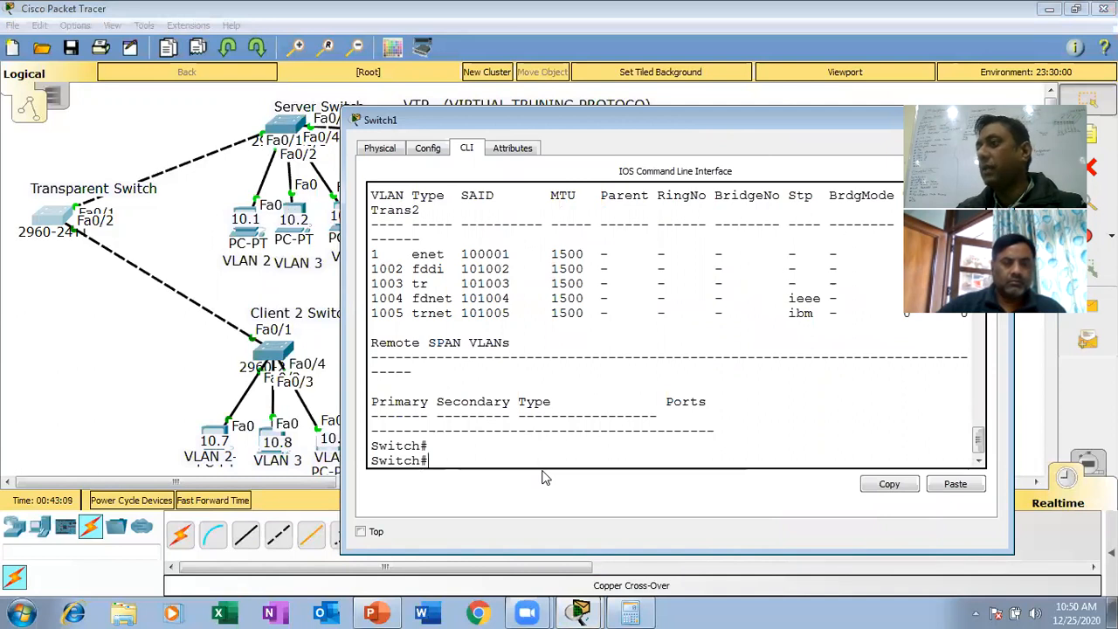
{"action": "type", "text": "confgi t"}
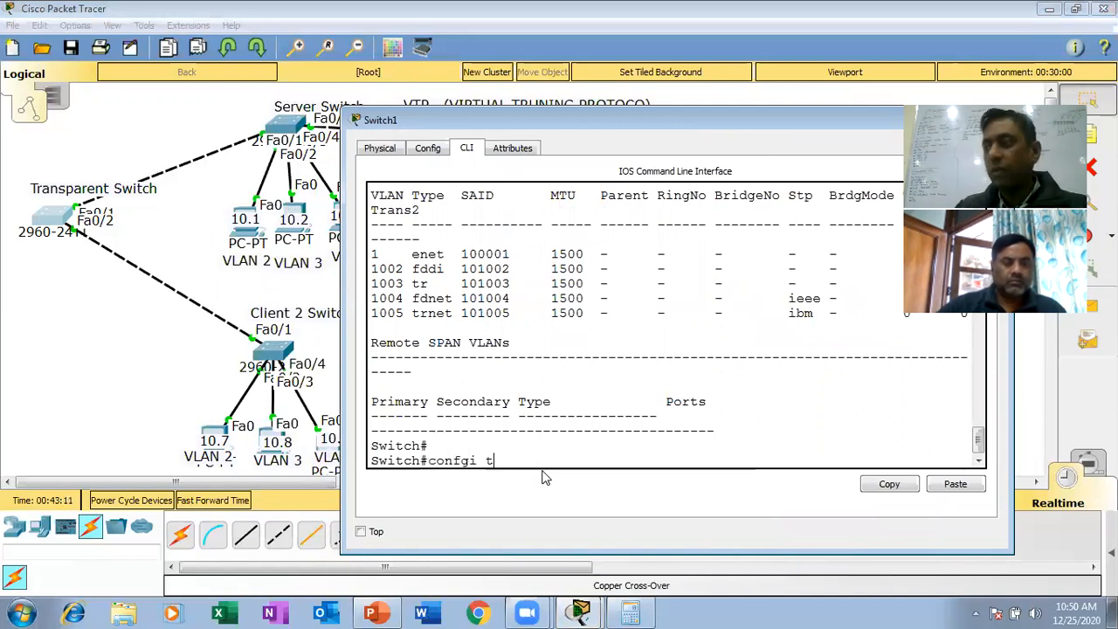
{"action": "key", "text": "Return"}
{"action": "type", "text": "vl"}
{"action": "key", "text": "Tab"}
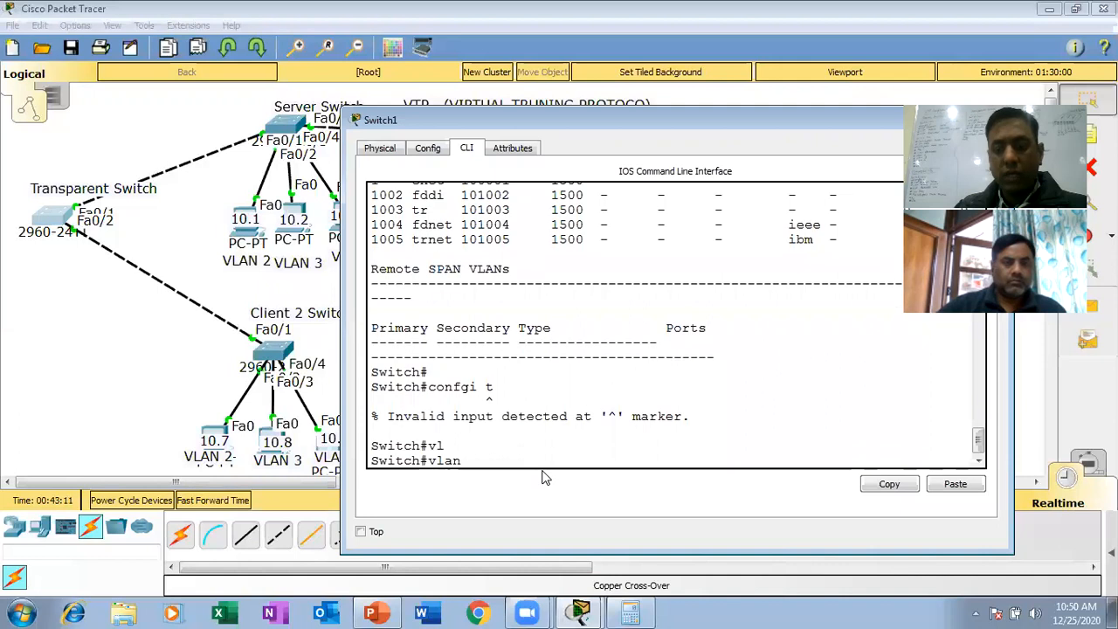
{"action": "type", "text": "da"}
{"action": "key", "text": "Tab"}
{"action": "key", "text": "Return"}
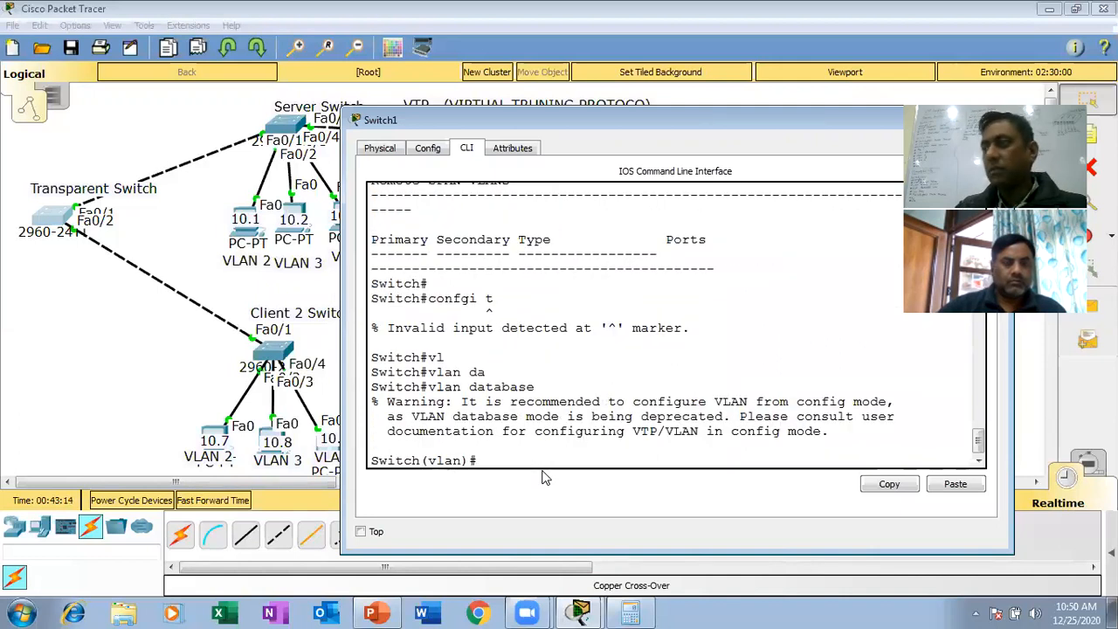
- Create VLAN 2 and VLAN 3 in the Transparent Switch's VLAN database
{"action": "type", "text": "vl"}
{"action": "key", "text": "Tab"}
{"action": "type", "text": "2"}
{"action": "key", "text": "Return"}
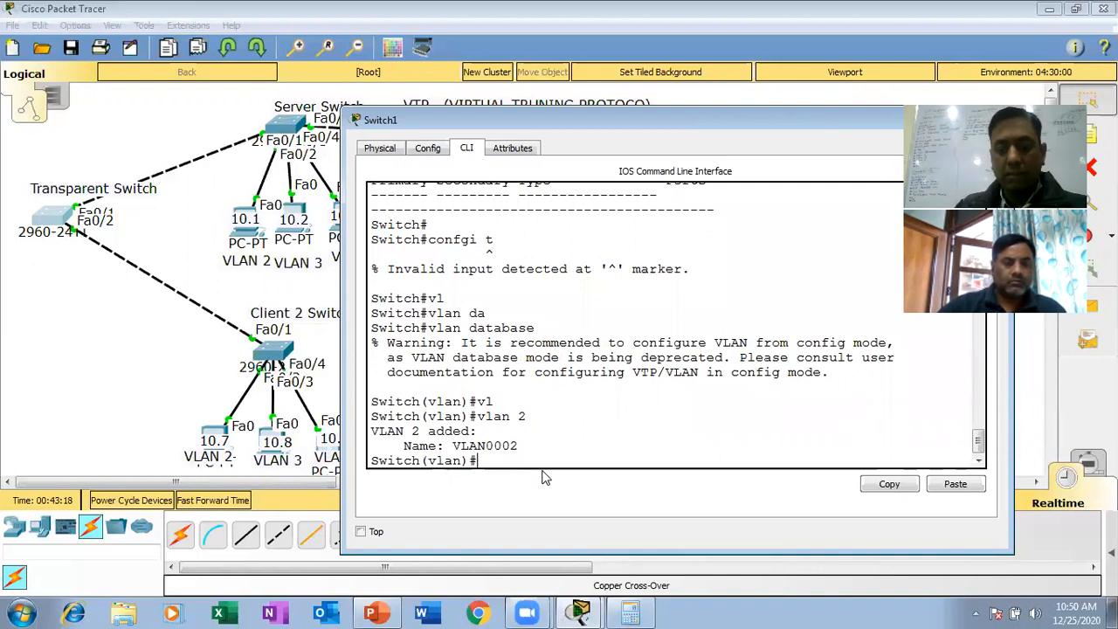
{"action": "type", "text": "vl"}
{"action": "key", "text": "Tab"}
{"action": "type", "text": "3"}
{"action": "key", "text": "Return"}
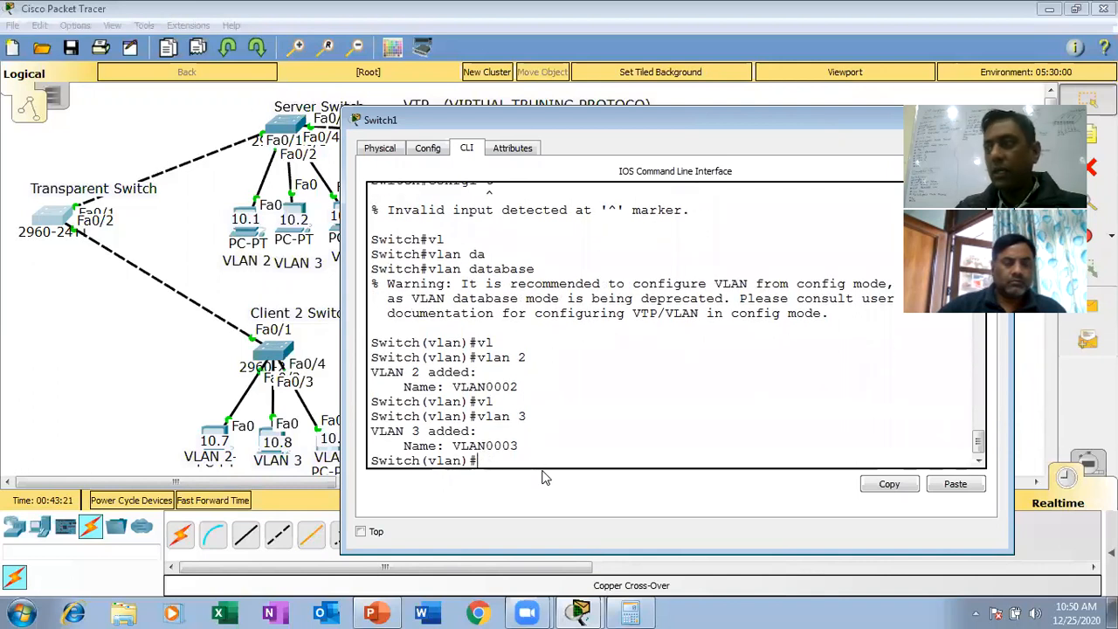
- Create VLAN 4 in the Transparent Switch's VLAN database with vlan 4
{"action": "key", "text": "Up"}
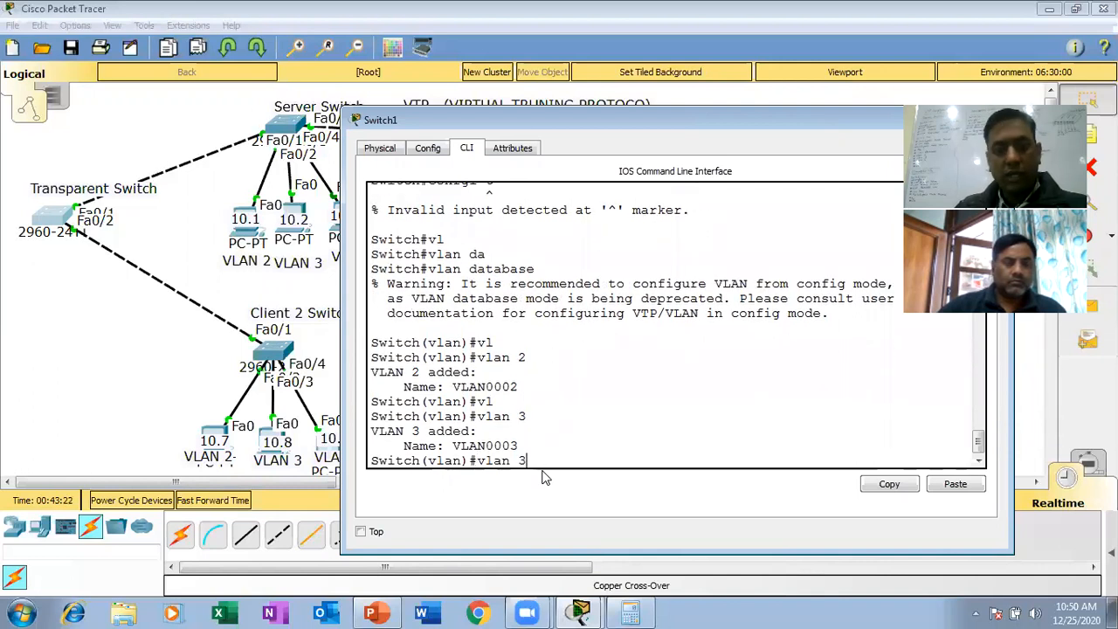
{"action": "key", "text": "BackSpace"}
{"action": "type", "text": "4"}
{"action": "key", "text": "Return"}
- Return the Transparent Switch to privileged mode, save its configuration with wr and close its window
{"action": "key", "text": "ctrl+z"}
{"action": "key", "text": "Return"}
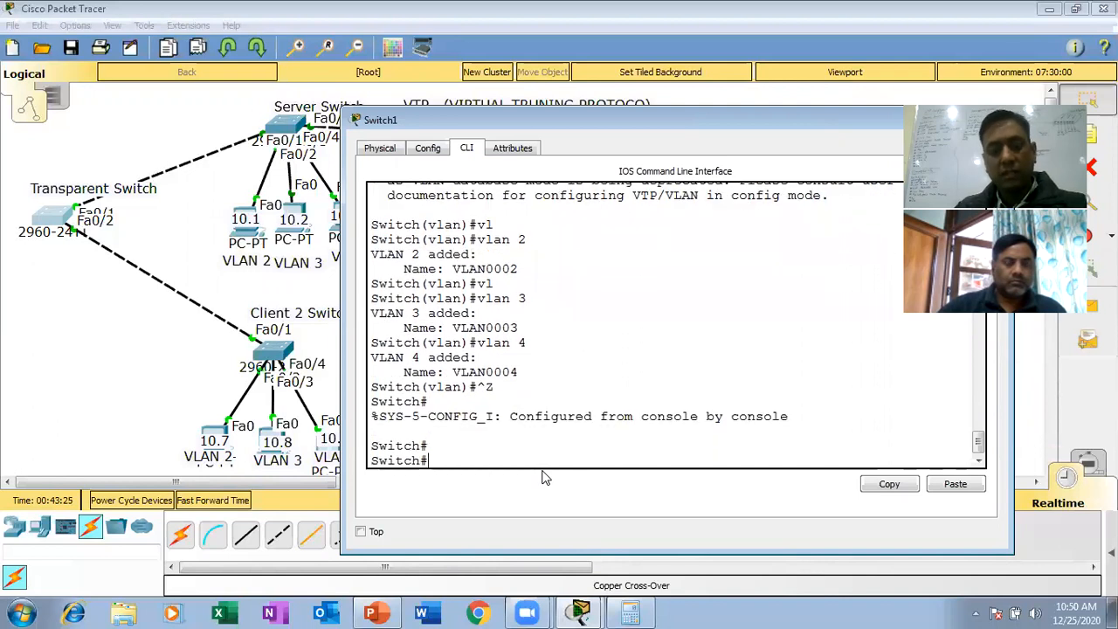
{"action": "type", "text": "wr"}
{"action": "key", "text": "Return"}
{"action": "left_click_drag", "start_coordinate": [627, 124], "coordinate": [600, 92]}
{"action": "left_click", "coordinate": [825, 98]}
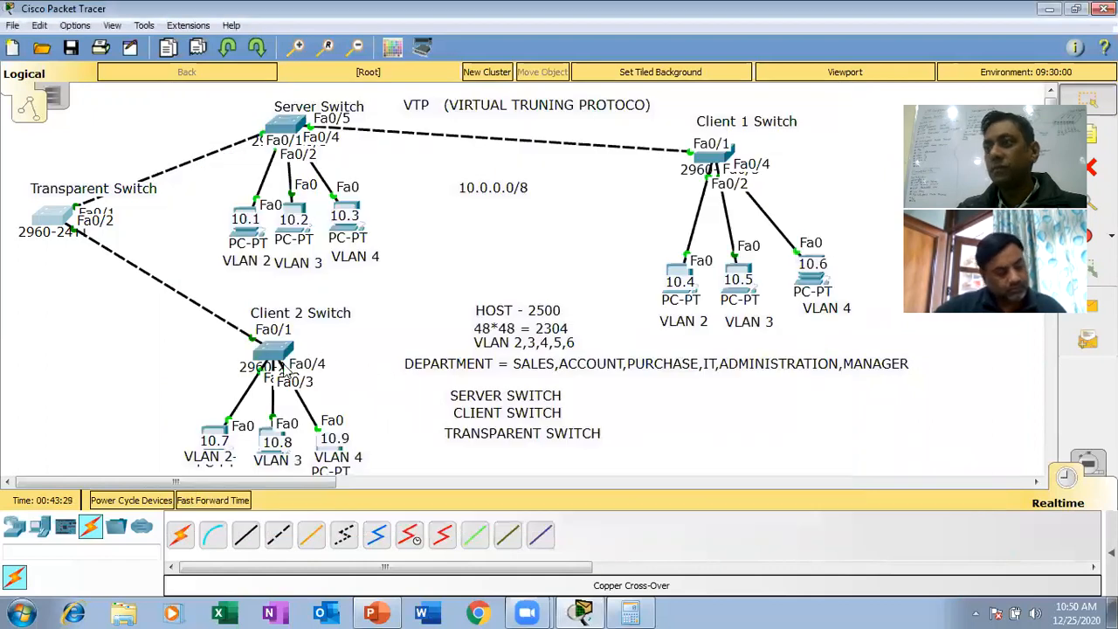
- Ping 10.0.0.1 again from the Client 2 Switch's VLAN 2 PC (10.7) and close the PC's window
{"action": "left_click", "coordinate": [214, 431]}
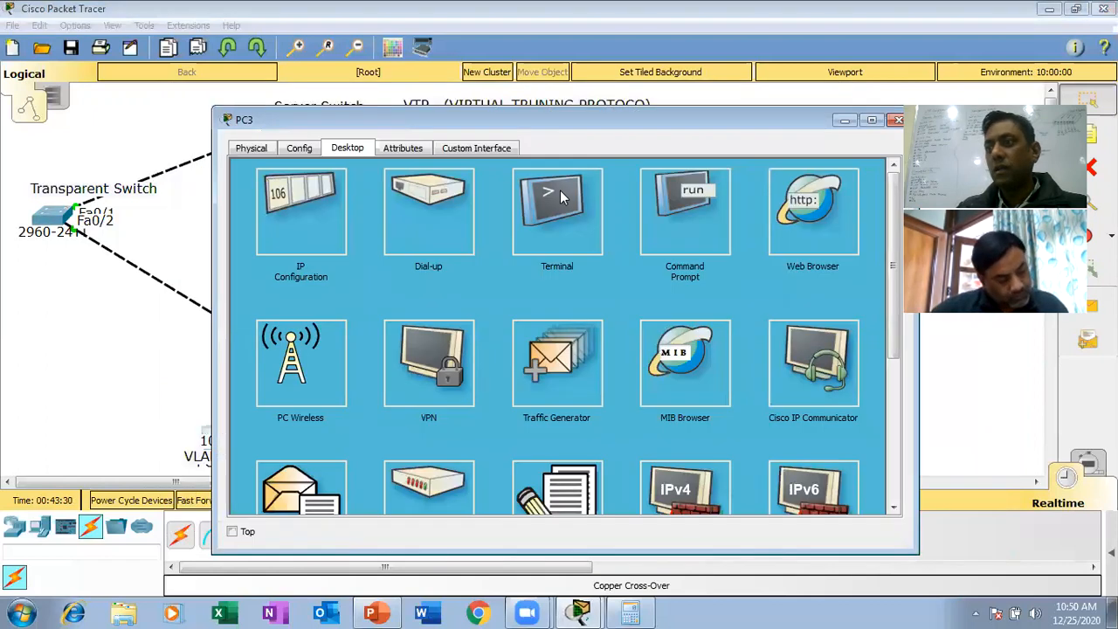
{"action": "left_click", "coordinate": [671, 219]}
{"action": "key", "text": "Up"}
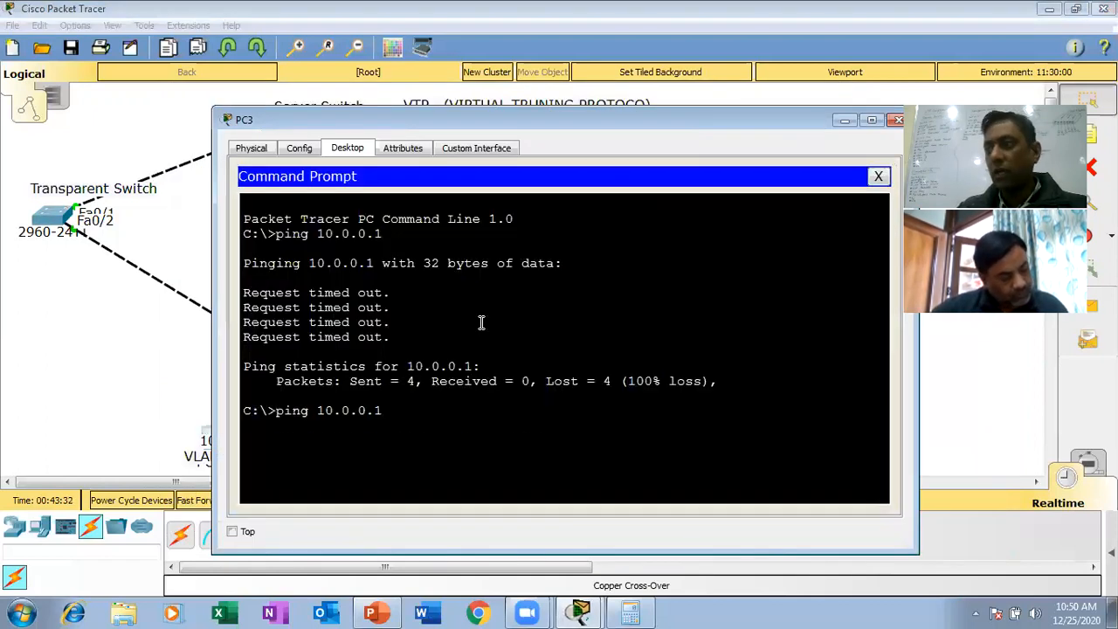
{"action": "key", "text": "Return"}
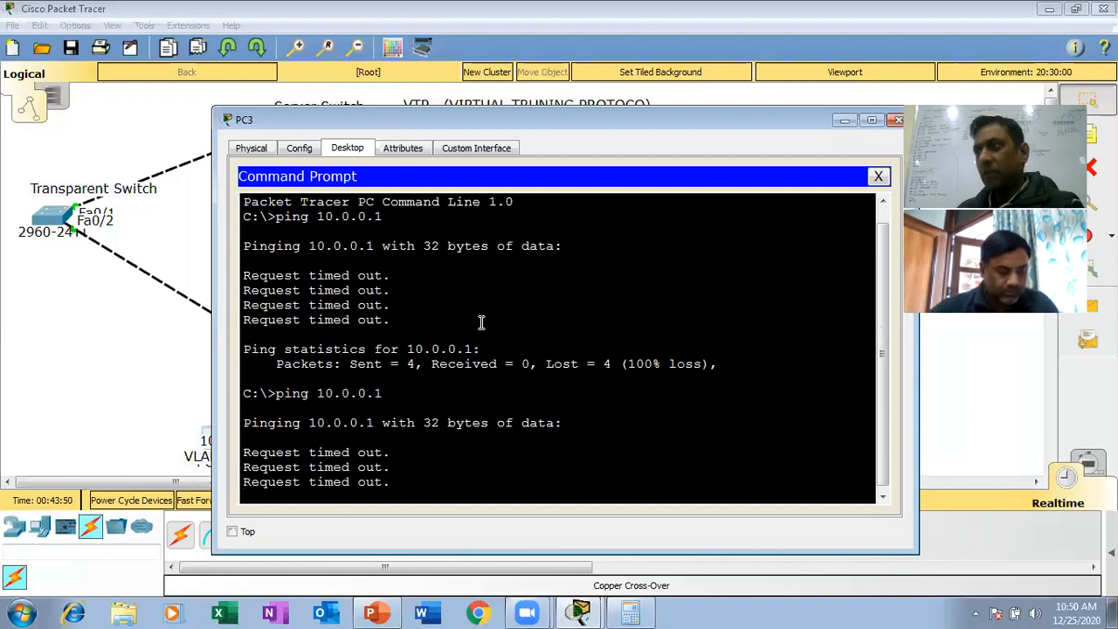
{"action": "left_click", "coordinate": [895, 119]}
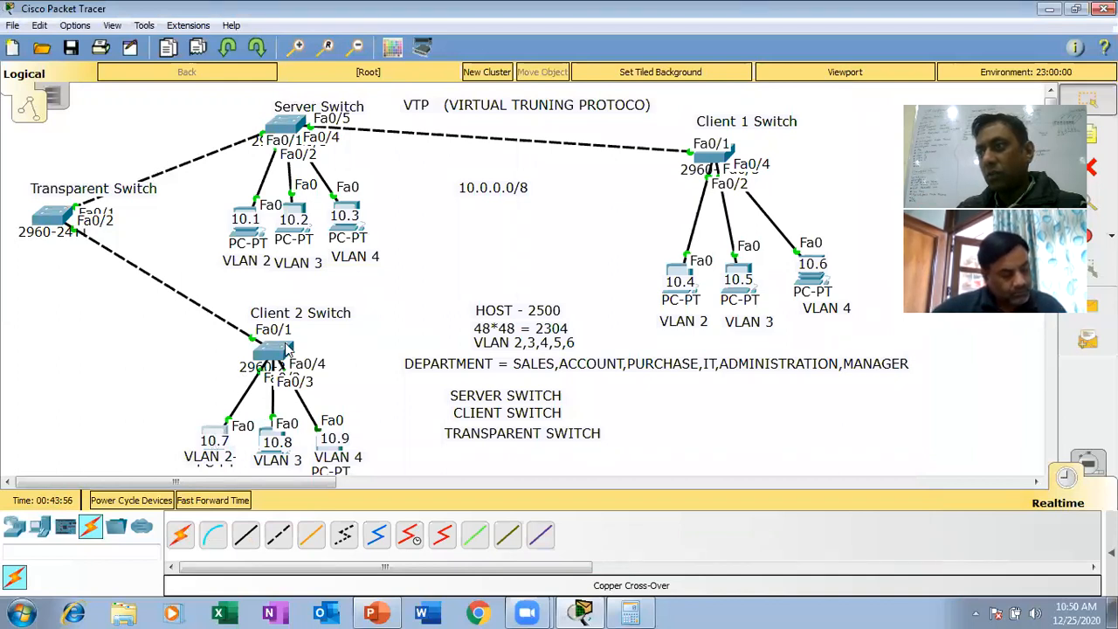
- Check the IP configuration of the Client 2 Switch's VLAN 2 PC (10.7) and close its window
{"action": "left_click", "coordinate": [218, 430]}
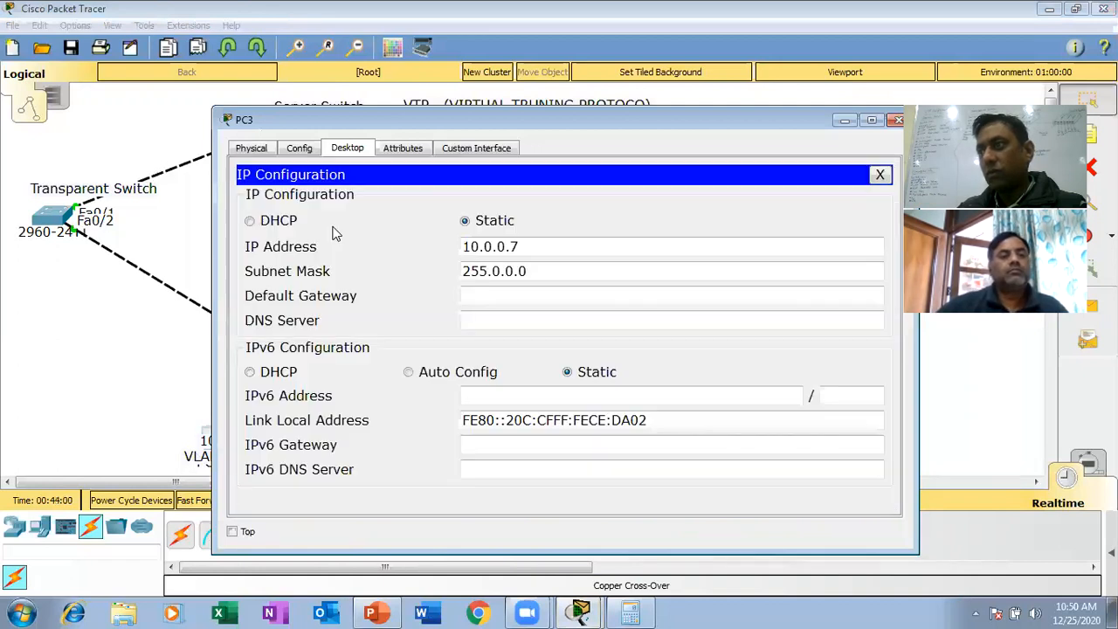
{"action": "left_click", "coordinate": [333, 226]}
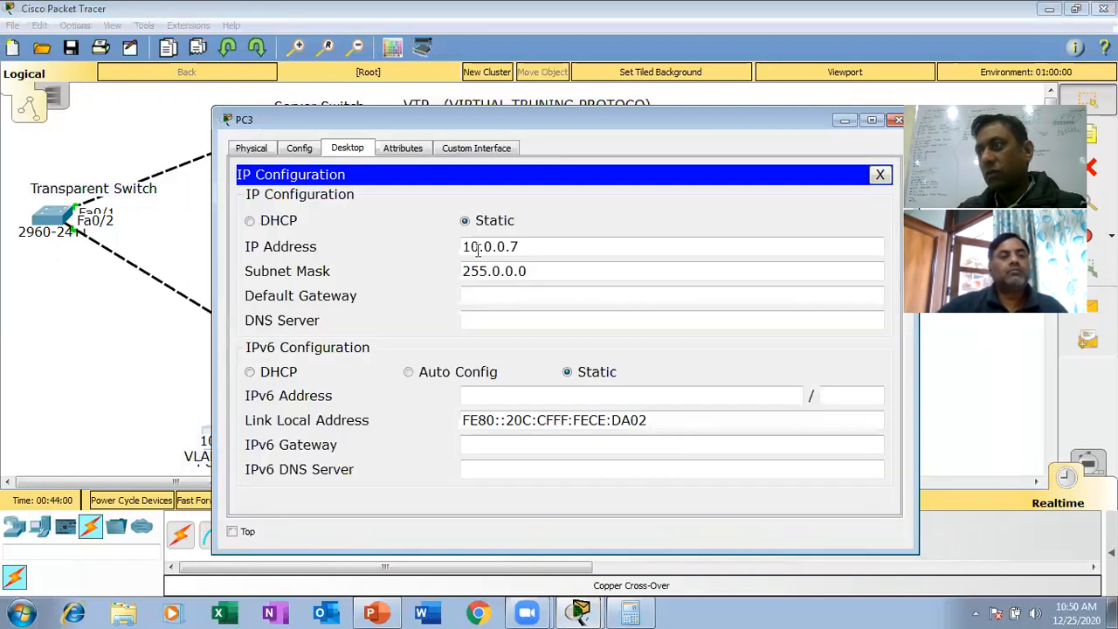
{"action": "left_click", "coordinate": [896, 120]}
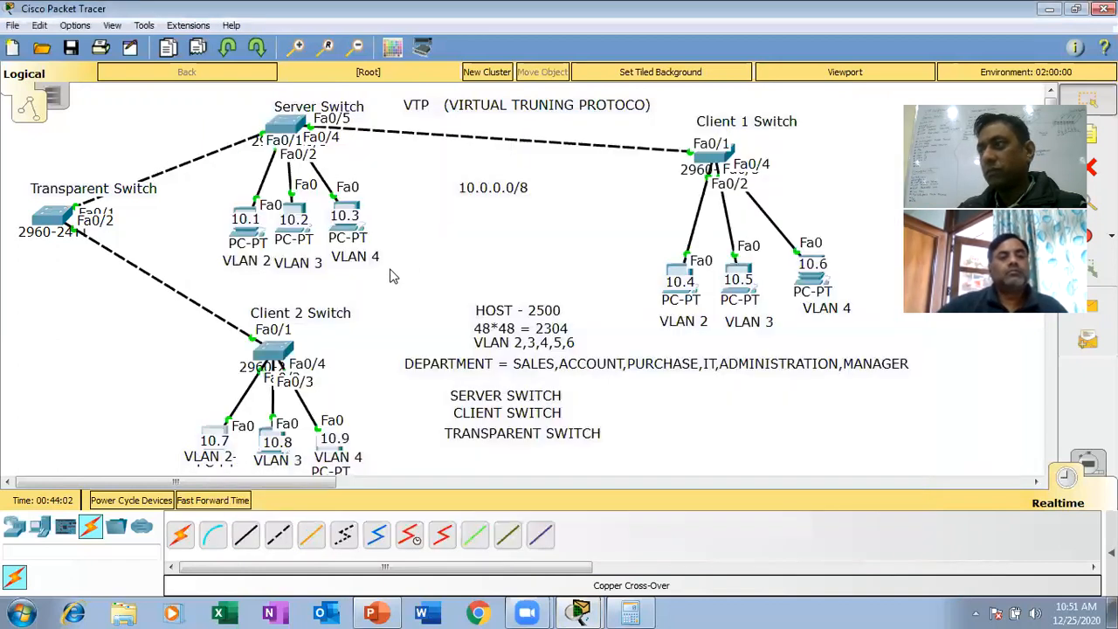
- Reopen the command prompt of the Client 2 Switch's VLAN 2 PC (10.7) and ping the Client 1 Switch's VLAN 2 PC at 10.0.0.4
{"action": "left_click", "coordinate": [216, 435]}
{"action": "left_click", "coordinate": [695, 231]}
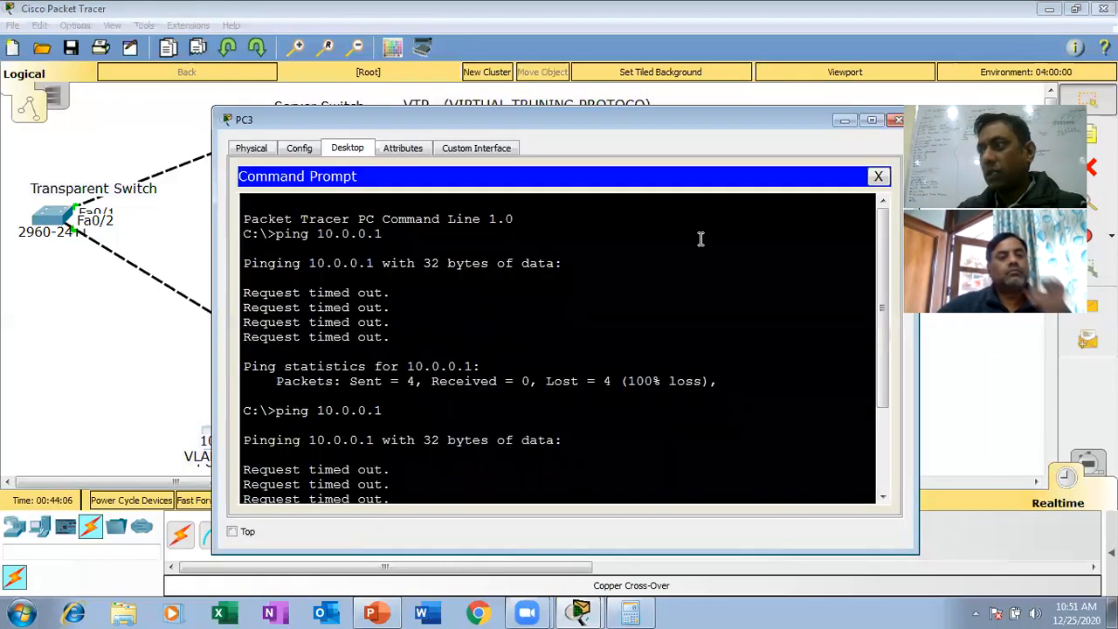
{"action": "key", "text": "Return"}
{"action": "key", "text": "Return"}
{"action": "key", "text": "Up"}
{"action": "key", "text": "BackSpace"}
{"action": "type", "text": "4"}
{"action": "key", "text": "Return"}
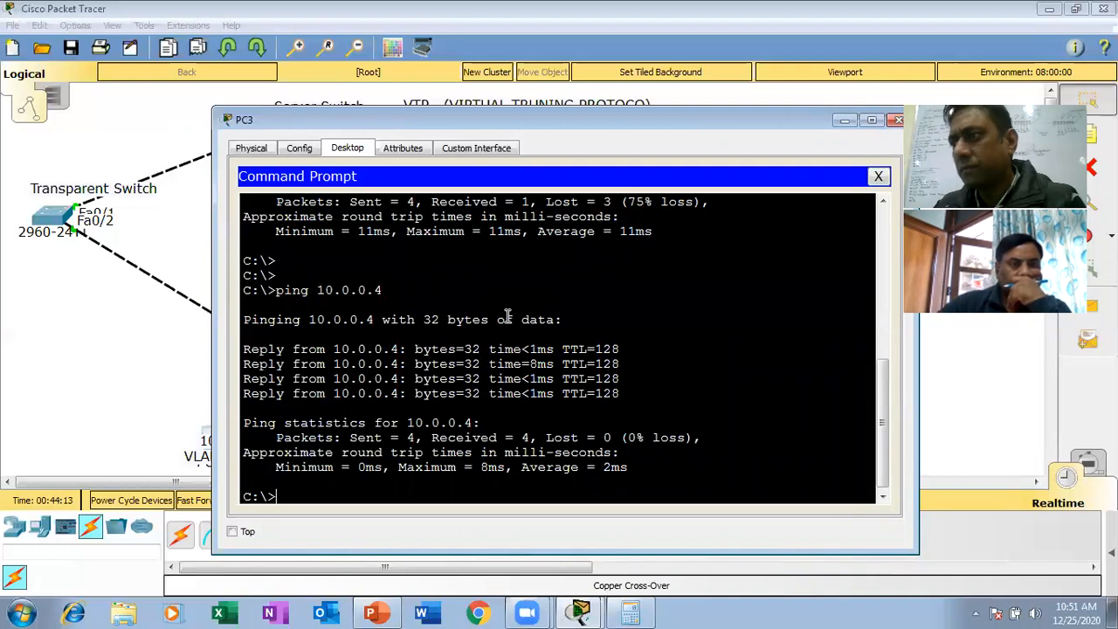
- Repeat the ping from PC 10.7 to the Server Switch's VLAN 2 PC at 10.0.0.1
{"action": "key", "text": "Up"}
{"action": "key", "text": "Up"}
{"action": "key", "text": "Return"}
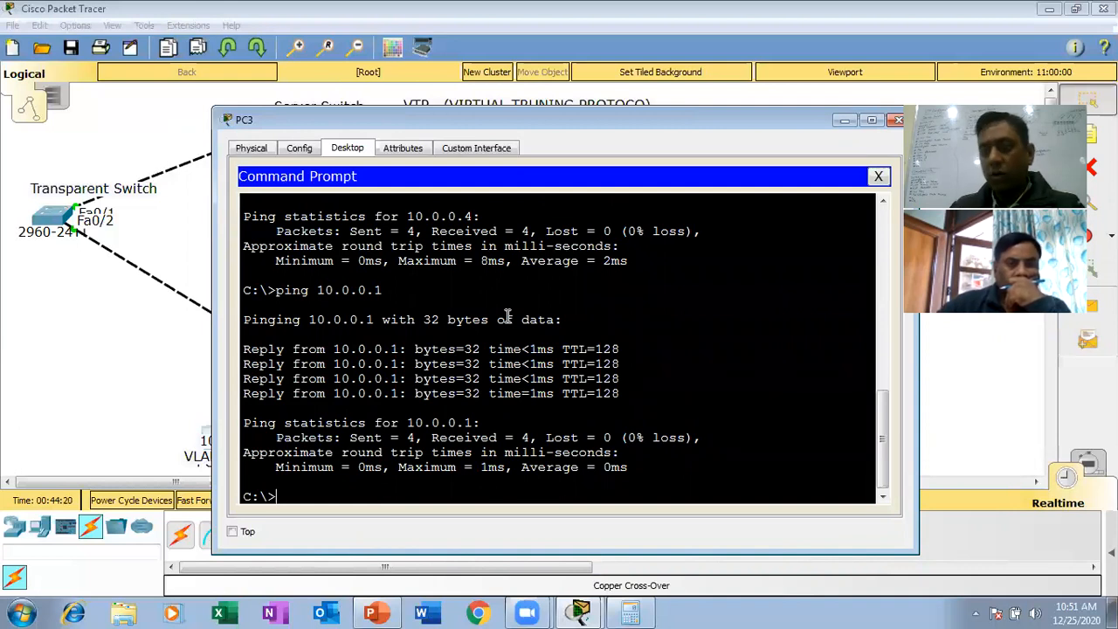
- Test cross-VLAN connectivity from PC 10.7 by pinging the VLAN 3 PC at 10.0.0.2, and close the PC's window
{"action": "key", "text": "Up"}
{"action": "key", "text": "BackSpace"}
{"action": "type", "text": "2"}
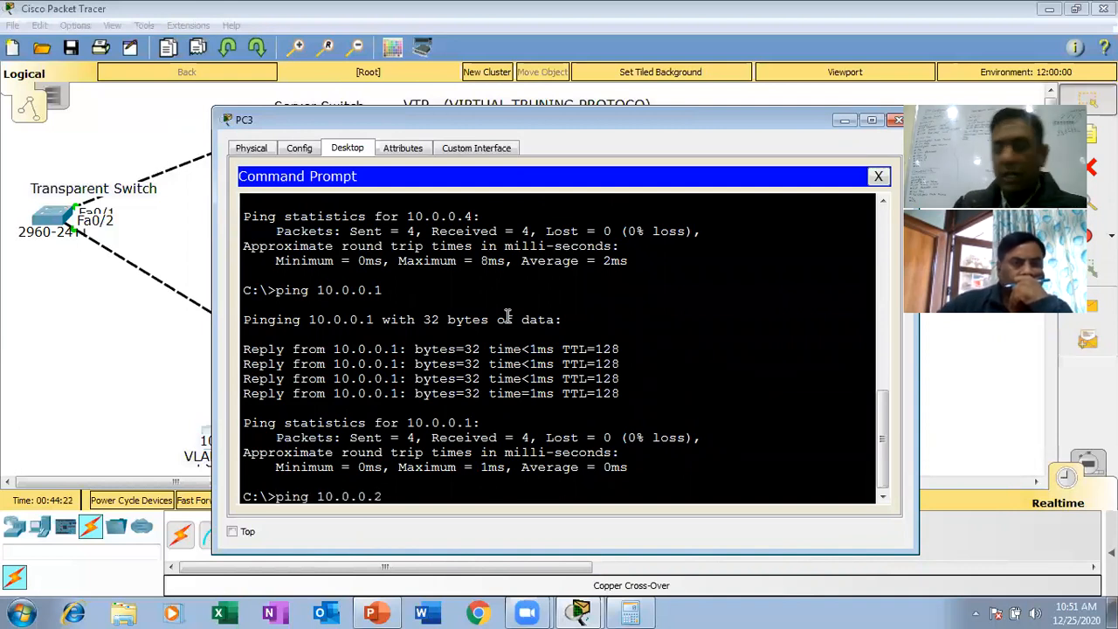
{"action": "key", "text": "Return"}
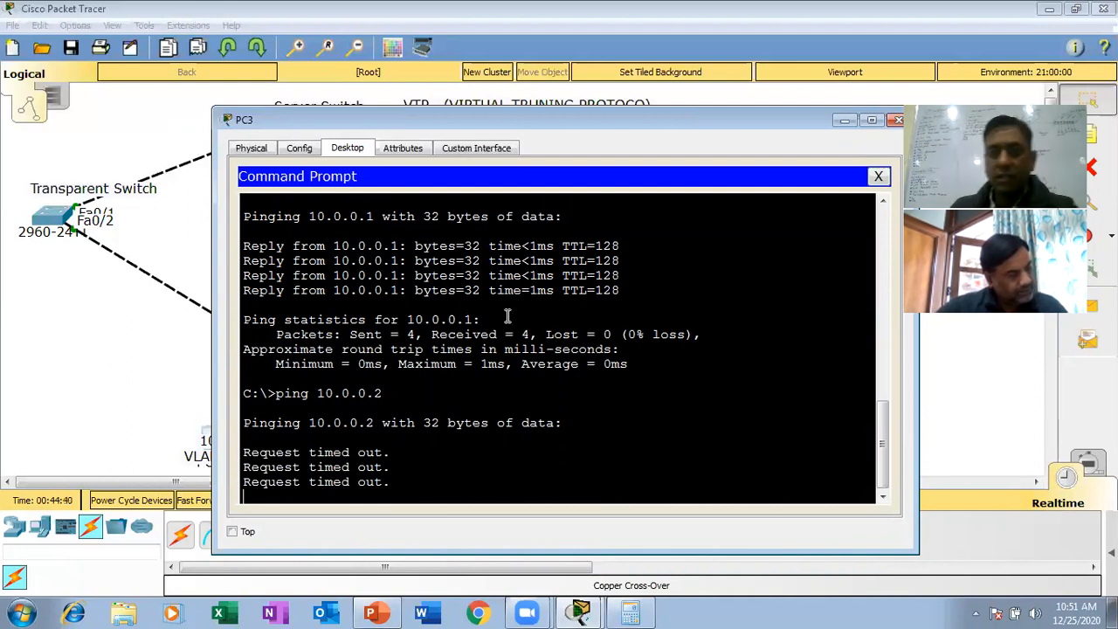
{"action": "left_click", "coordinate": [897, 121]}
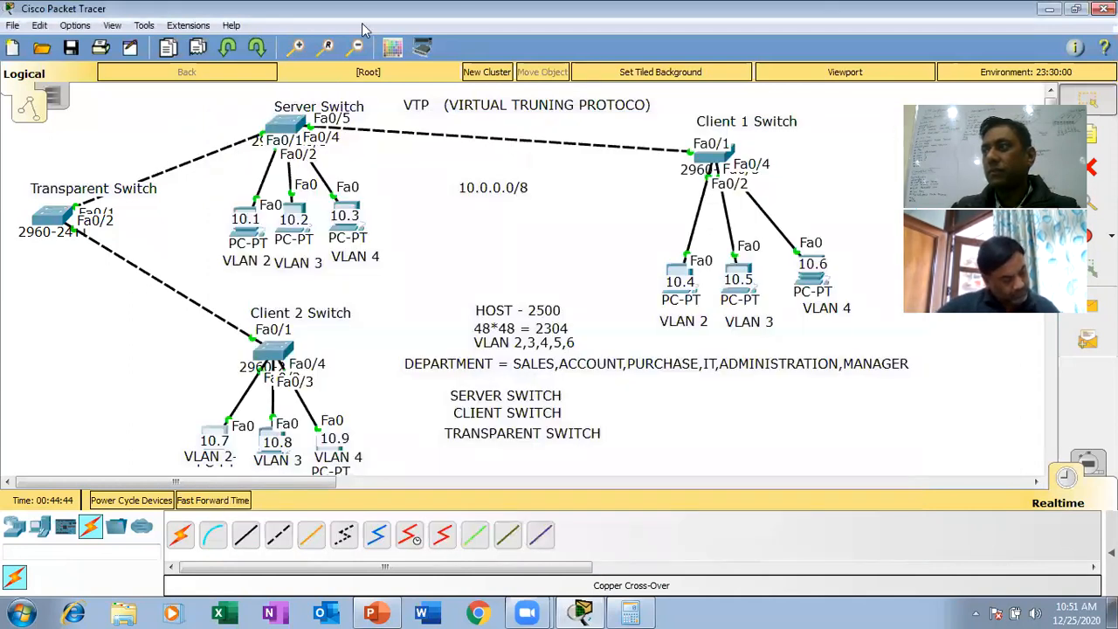